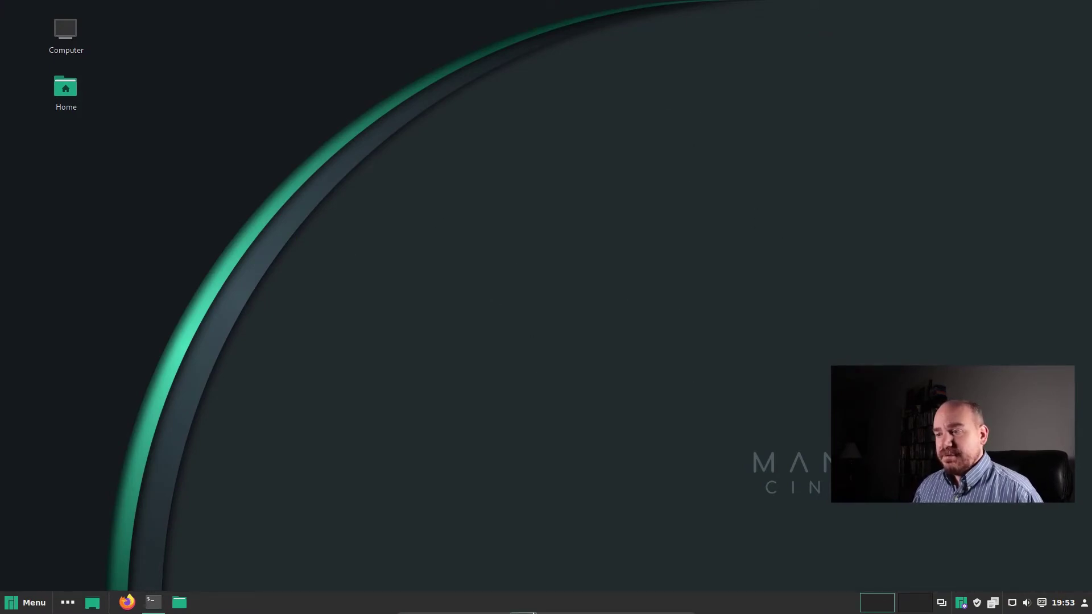
Minimize the Manjaro virtual machine from the VirtualBox mini toolbar to reveal the host road-wallpaper desktop
{"action": "mouse_move", "coordinate": [534, 612]}
{"action": "left_click", "coordinate": [656, 606]}
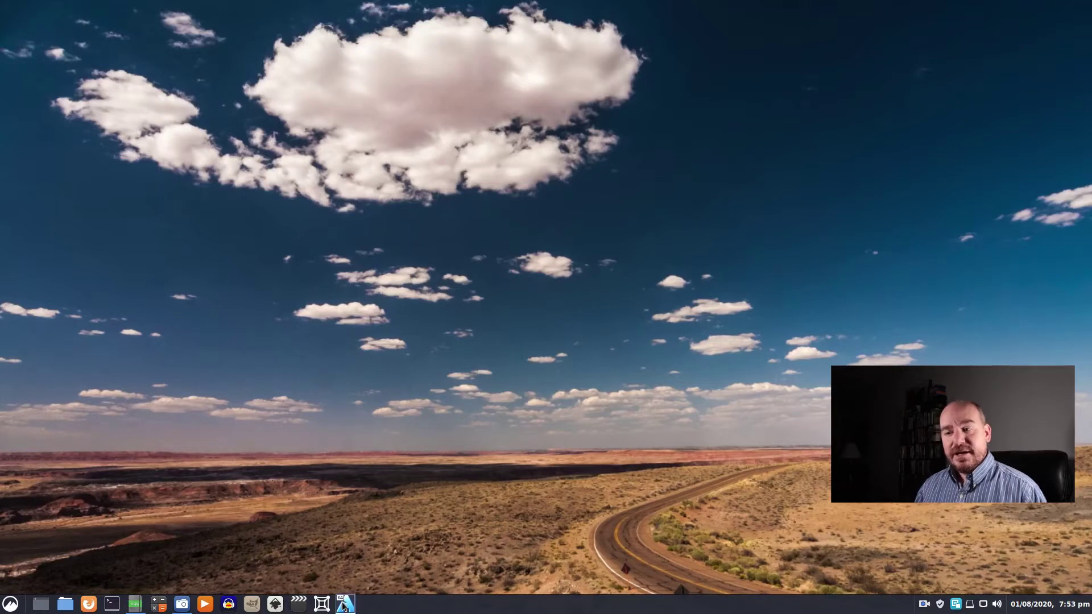
Restore the manjaro [Running] VirtualBox window to full screen from the host taskbar
{"action": "mouse_move", "coordinate": [344, 607]}
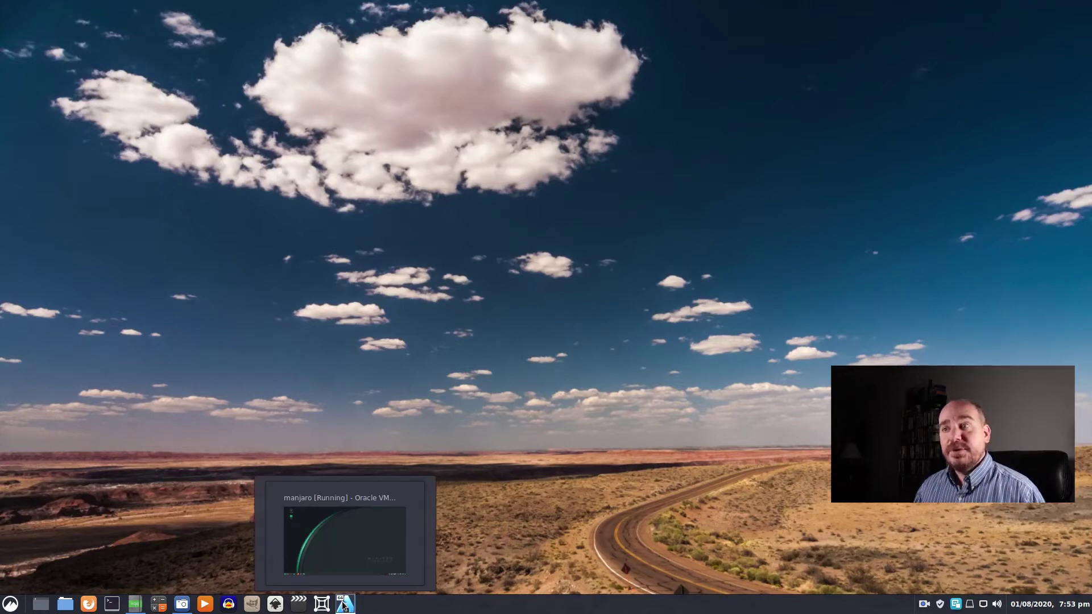
{"action": "left_click", "coordinate": [344, 607]}
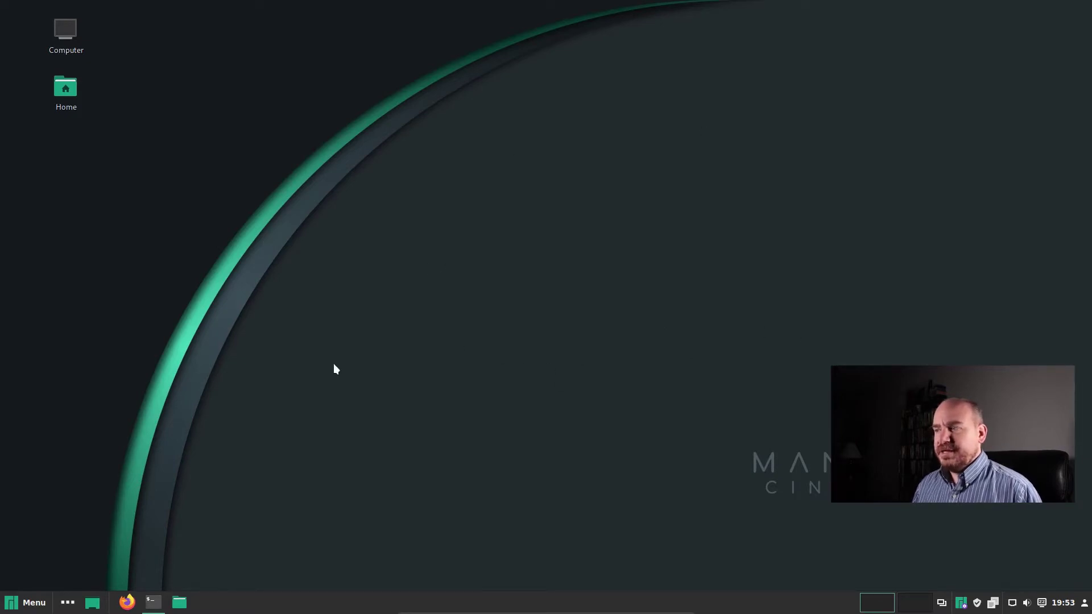
Open Change Desktop Background and browse the Gnome and Cinnamon wallpaper collections
{"action": "right_click", "coordinate": [585, 279]}
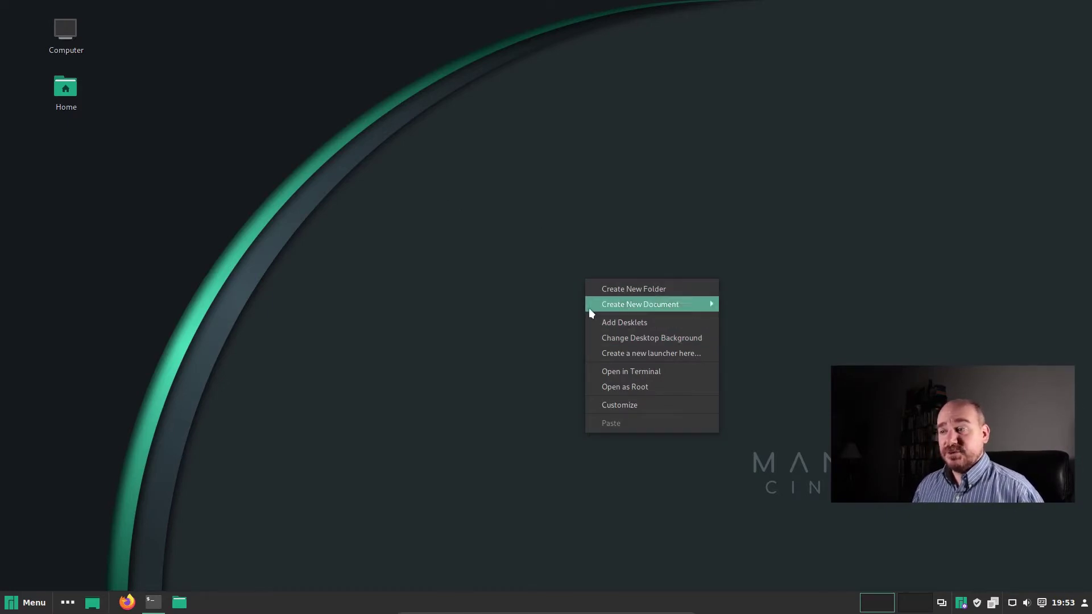
{"action": "left_click", "coordinate": [624, 339]}
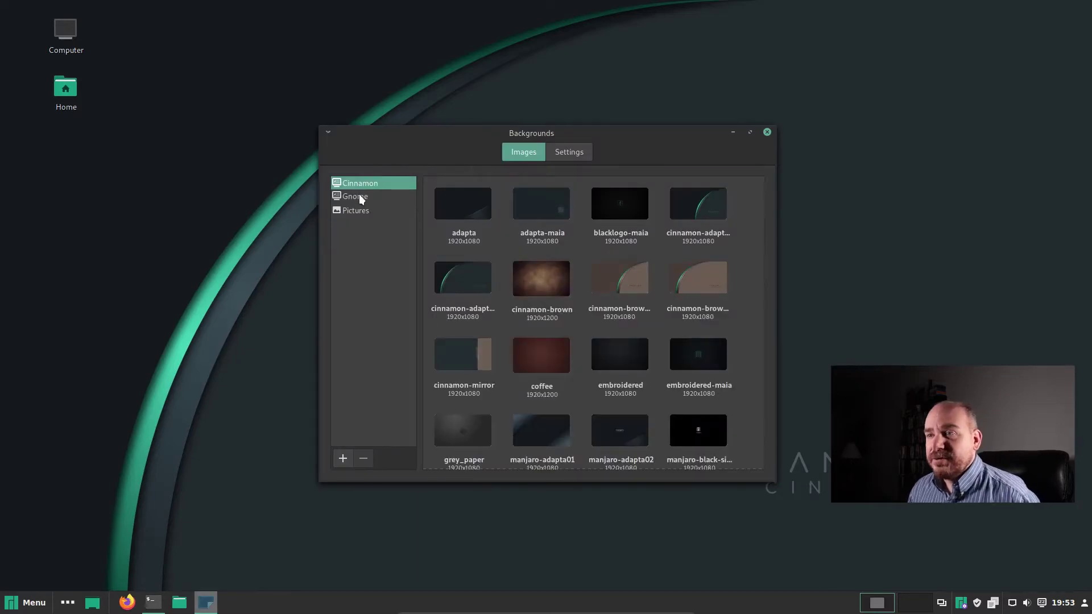
{"action": "left_click", "coordinate": [360, 197]}
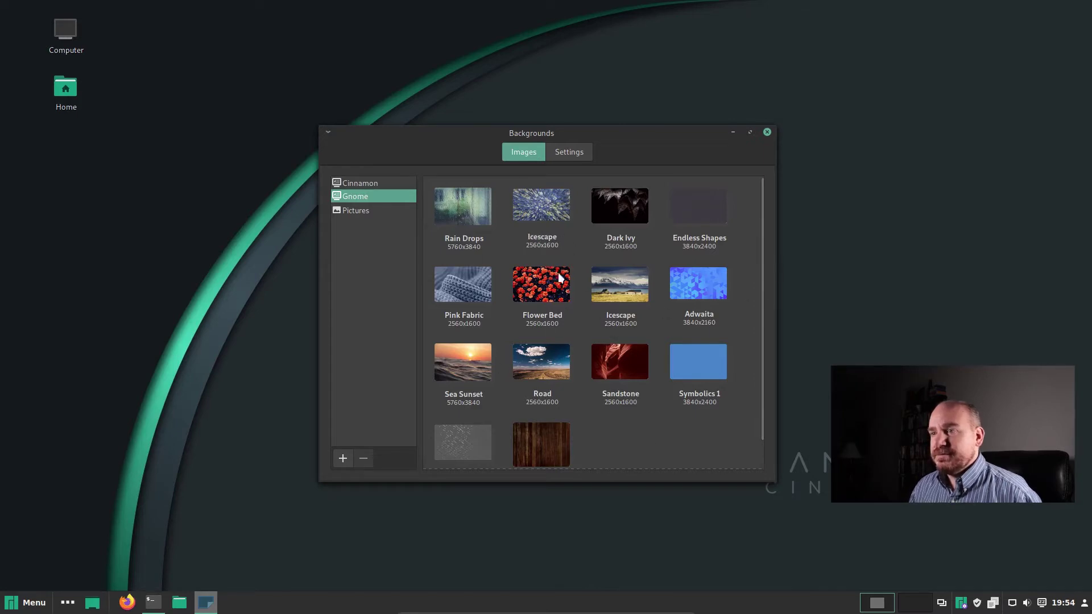
{"action": "left_click", "coordinate": [366, 182]}
{"action": "scroll", "coordinate": [612, 313], "scroll_direction": "down", "scroll_amount": 3}
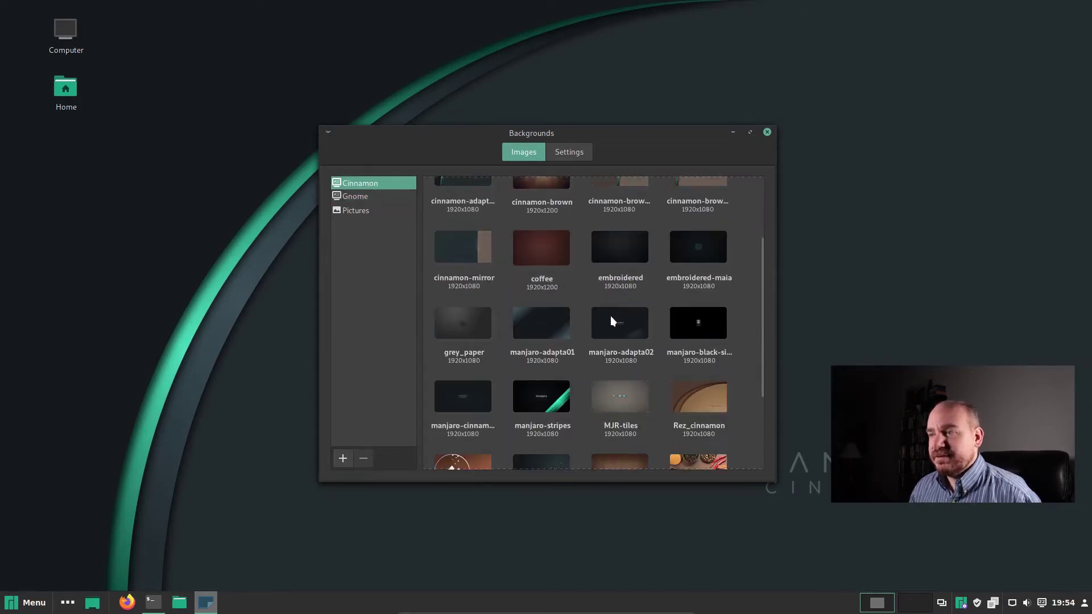
{"action": "scroll", "coordinate": [610, 315], "scroll_direction": "down", "scroll_amount": 5}
Preview spices, silkwood, stripes and scrabble-cinnamon, then set Gnome's Road wallpaper and close Backgrounds
{"action": "left_click", "coordinate": [725, 340]}
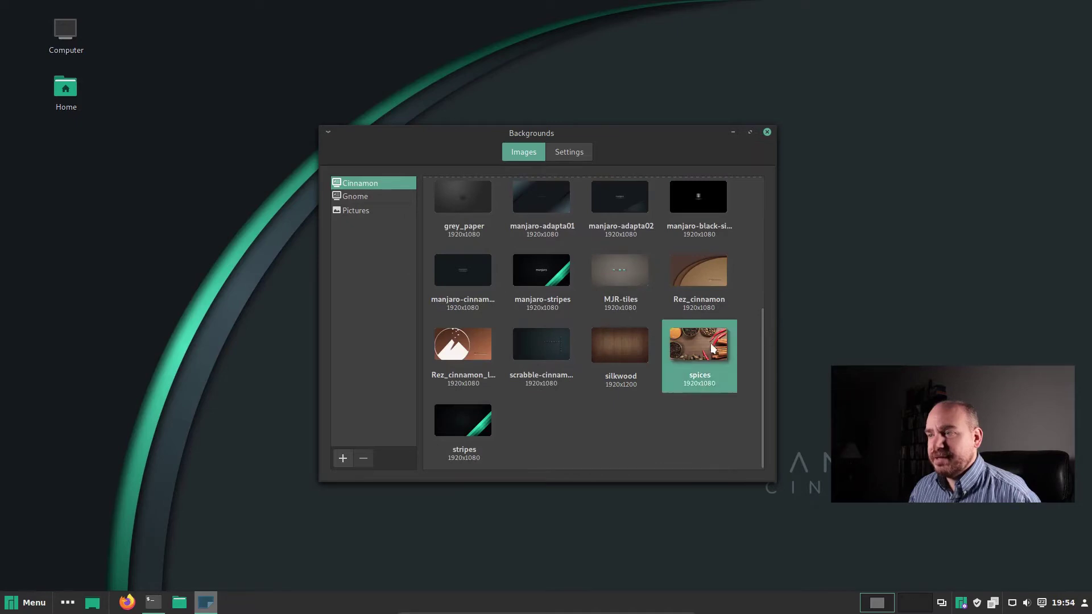
{"action": "left_click", "coordinate": [634, 345]}
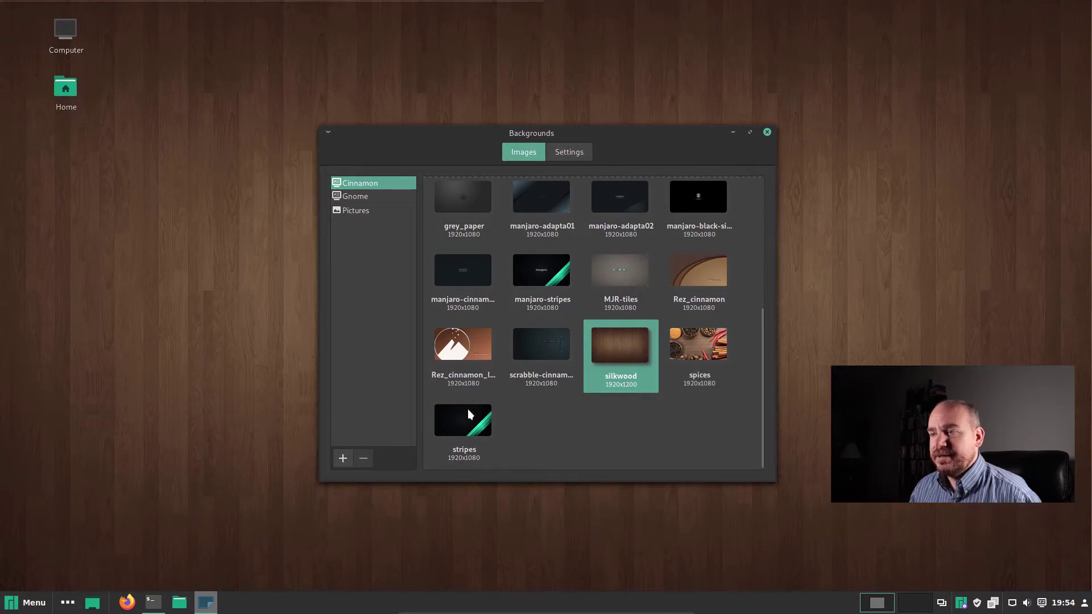
{"action": "left_click", "coordinate": [468, 411]}
{"action": "left_click", "coordinate": [536, 340]}
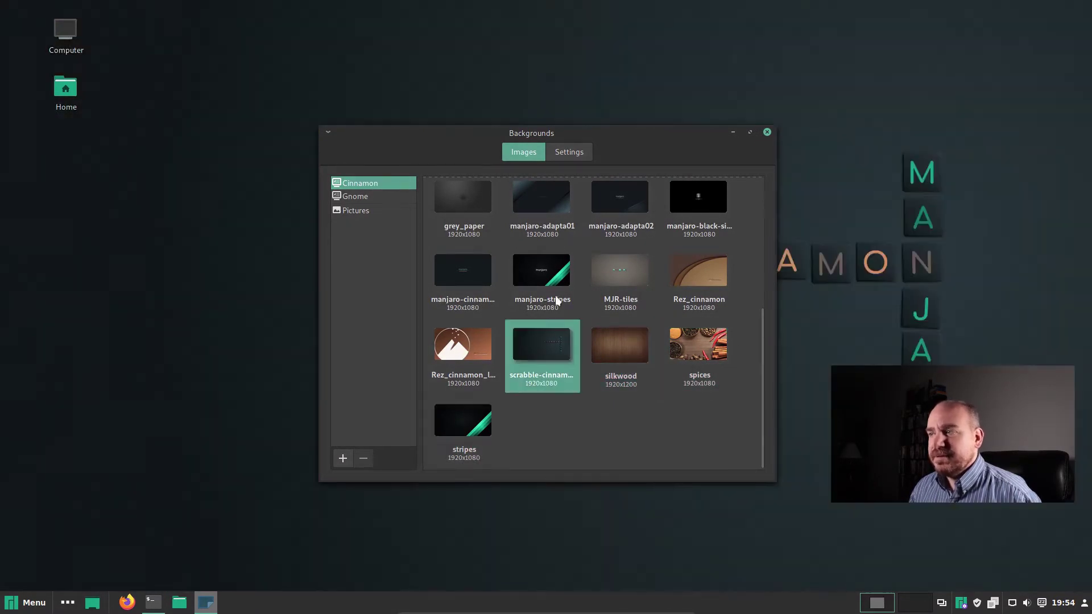
{"action": "left_click", "coordinate": [359, 196]}
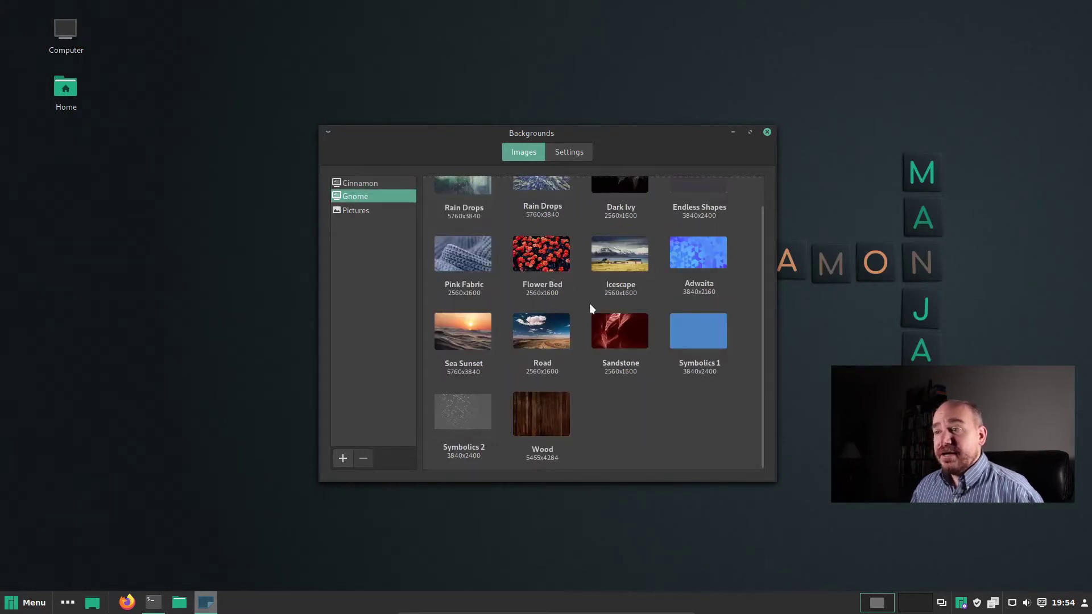
{"action": "left_click", "coordinate": [548, 334]}
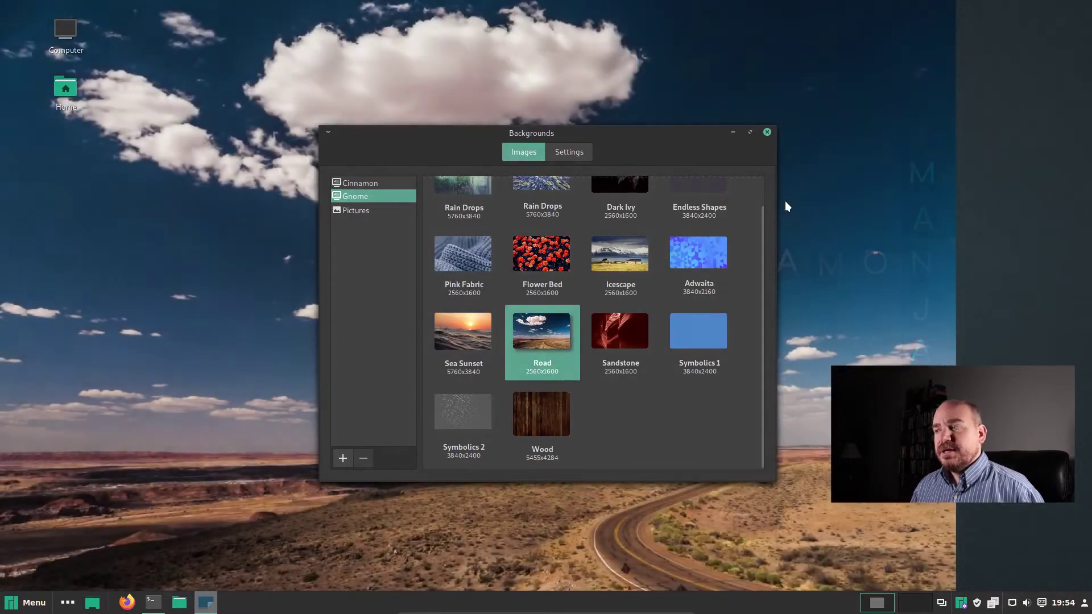
{"action": "key", "text": "alt+F4"}
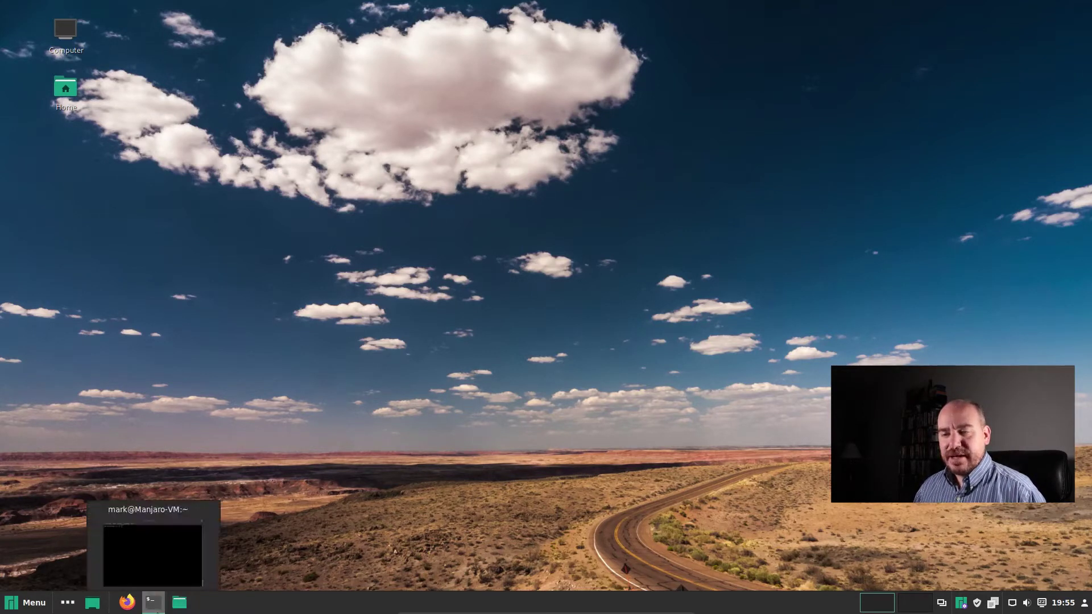
In the terminal, run sudo pacman -S arc-gtk-theme arc-icon-theme, enter the password and confirm with y
{"action": "left_click", "coordinate": [157, 611]}
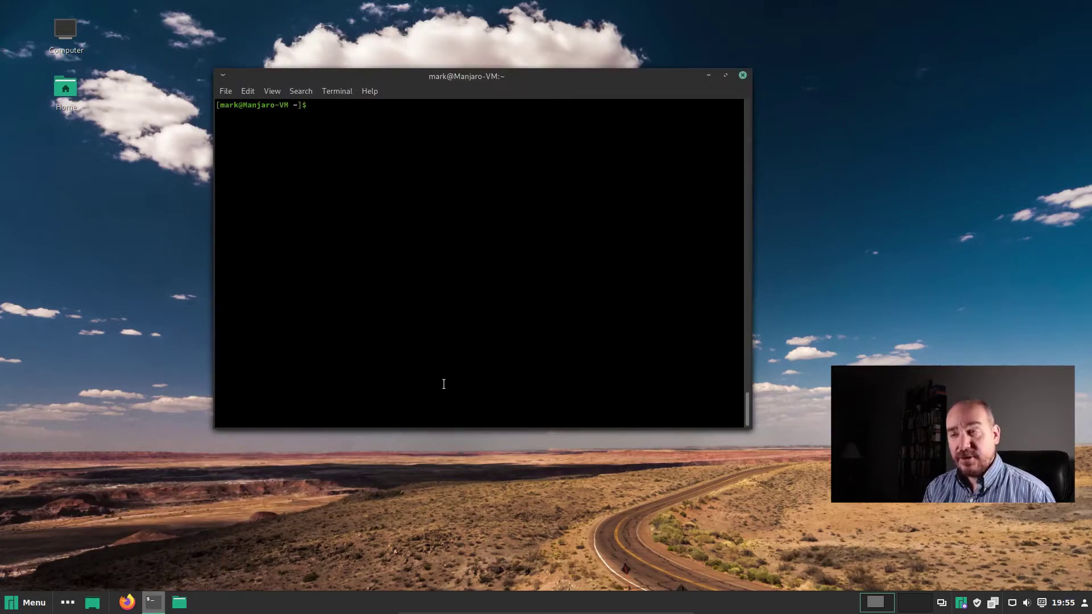
{"action": "type", "text": "sudo"}
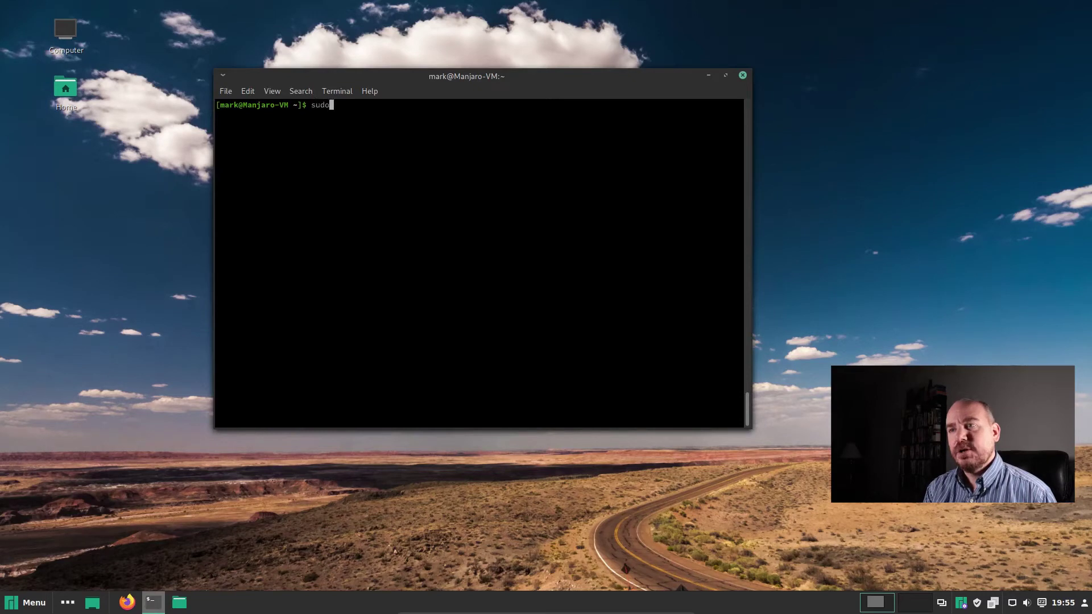
{"action": "type", "text": " pacman -S "}
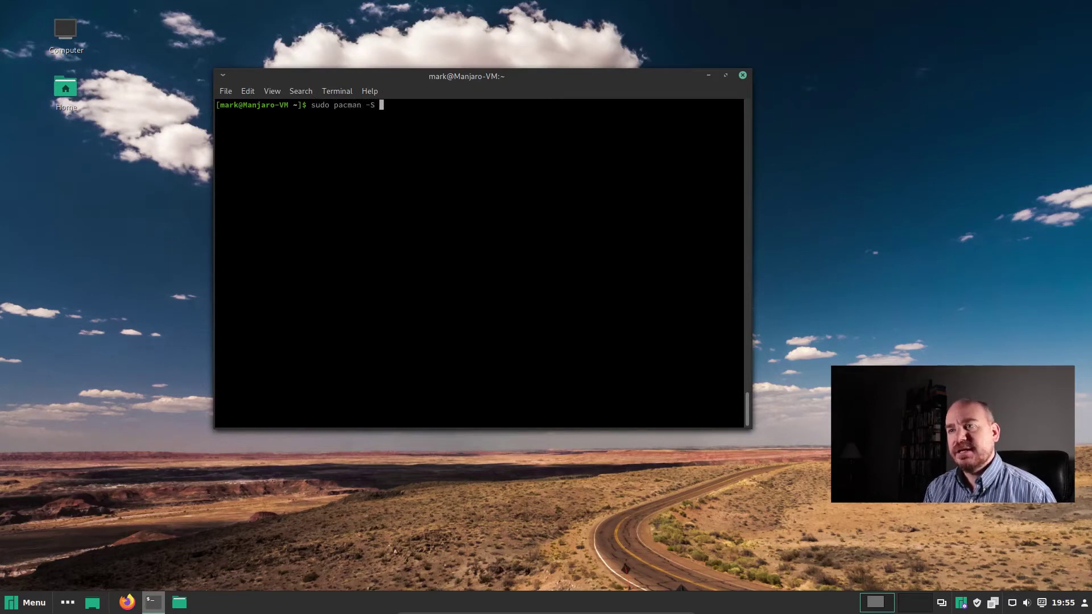
{"action": "type", "text": "arc-gt"}
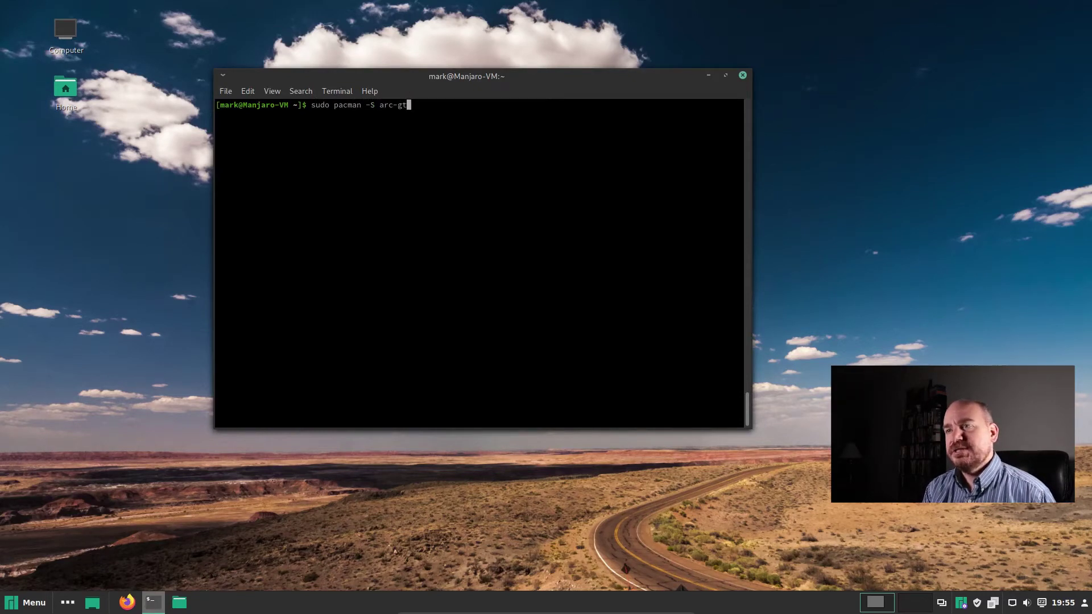
{"action": "type", "text": "k-theme"}
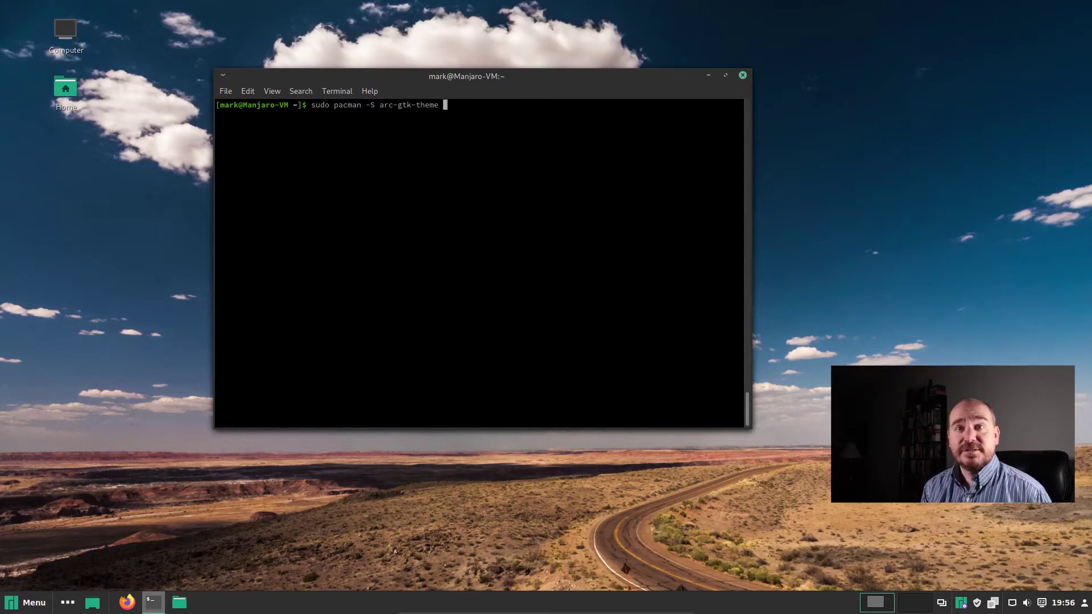
{"action": "type", "text": " arc-"}
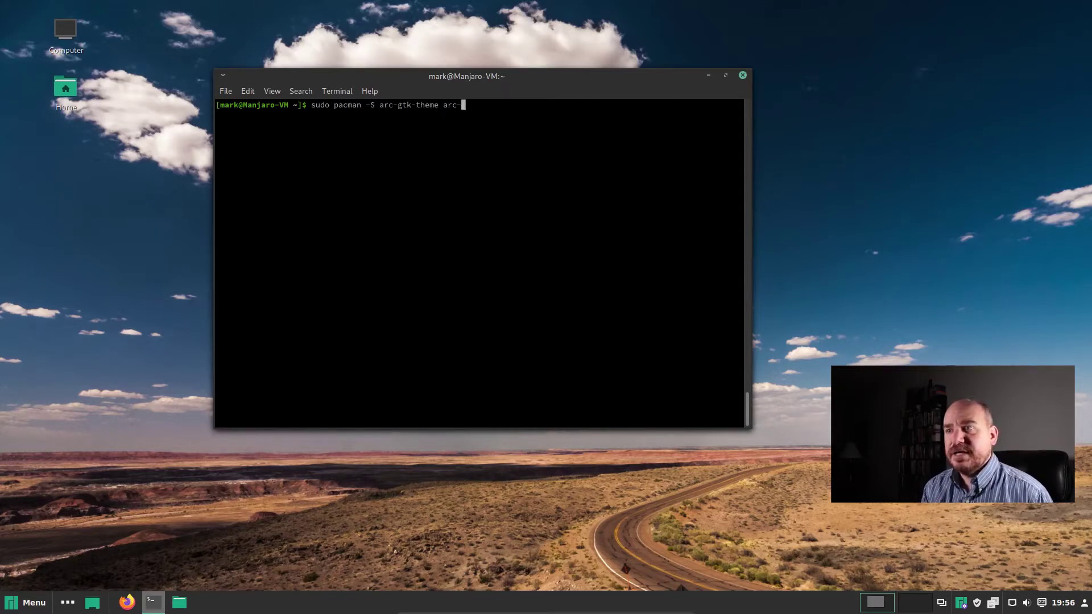
{"action": "type", "text": "icon-theme"}
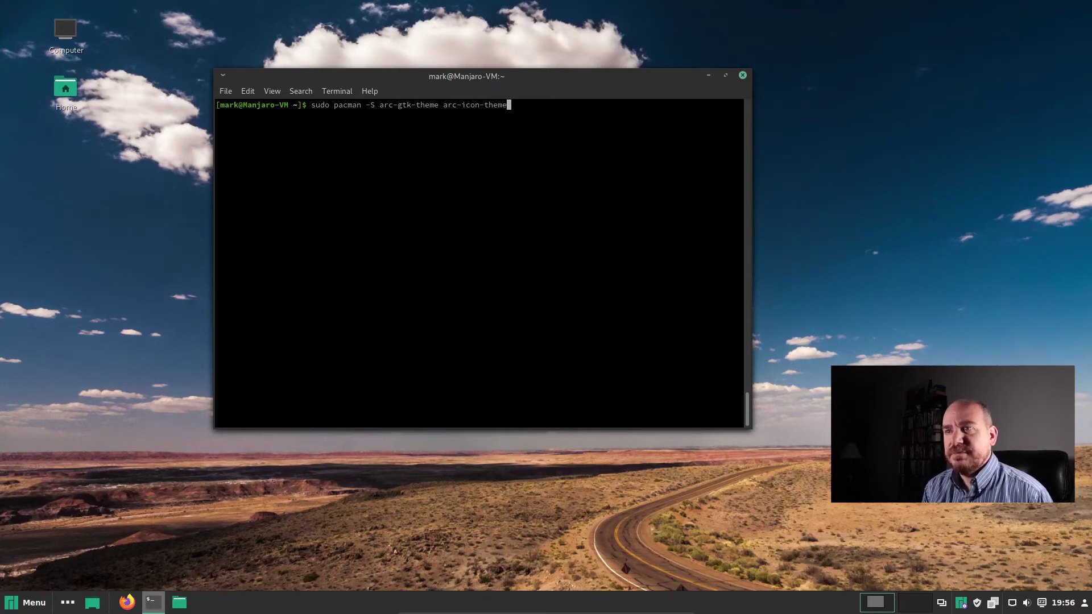
{"action": "key", "text": "Return"}
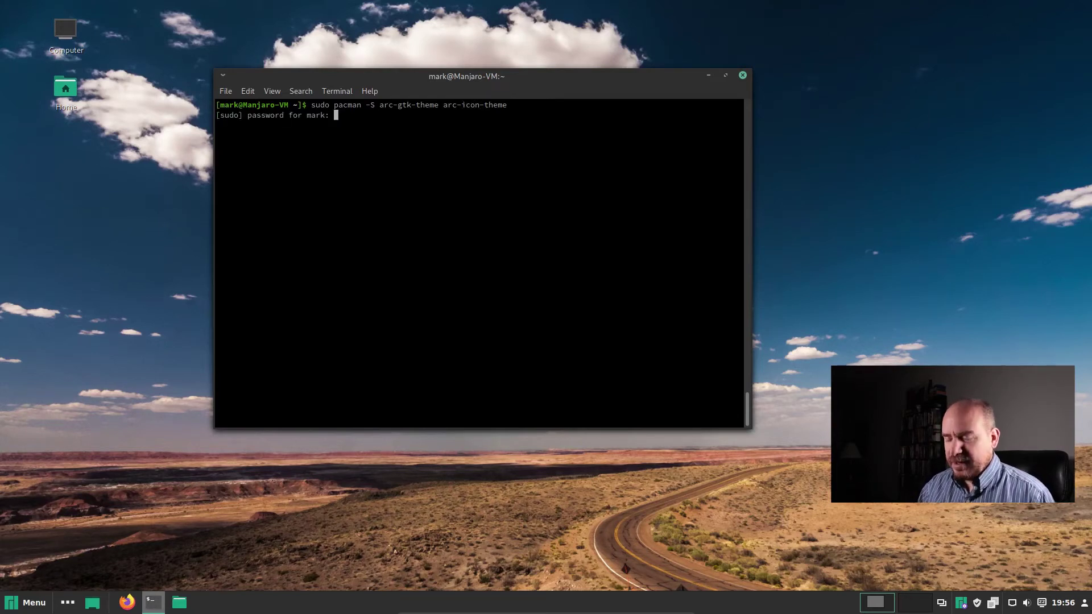
{"action": "key", "text": "Return"}
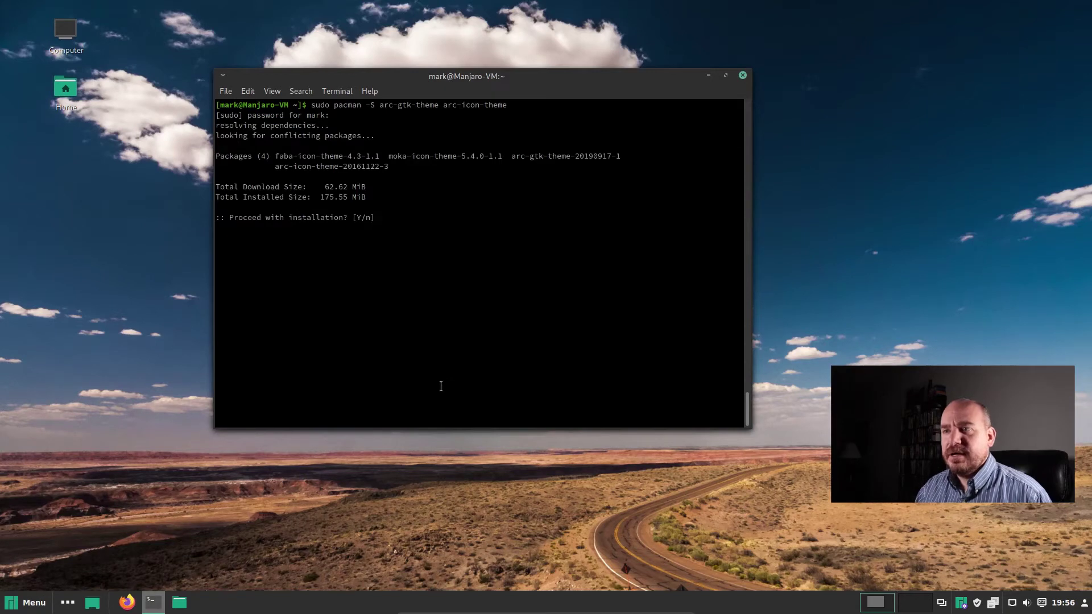
{"action": "type", "text": "y"}
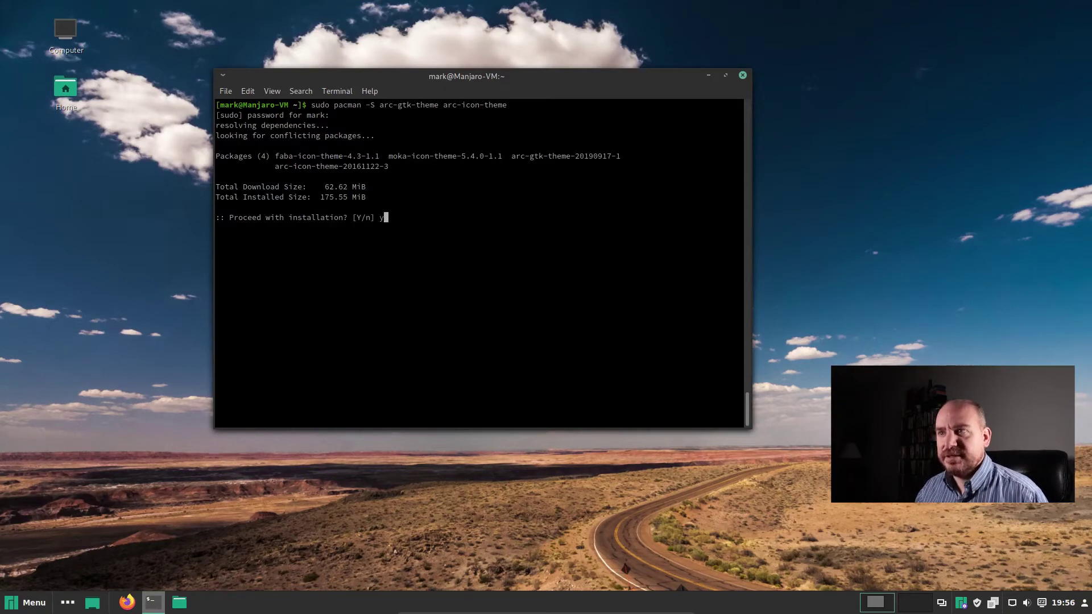
{"action": "key", "text": "Return"}
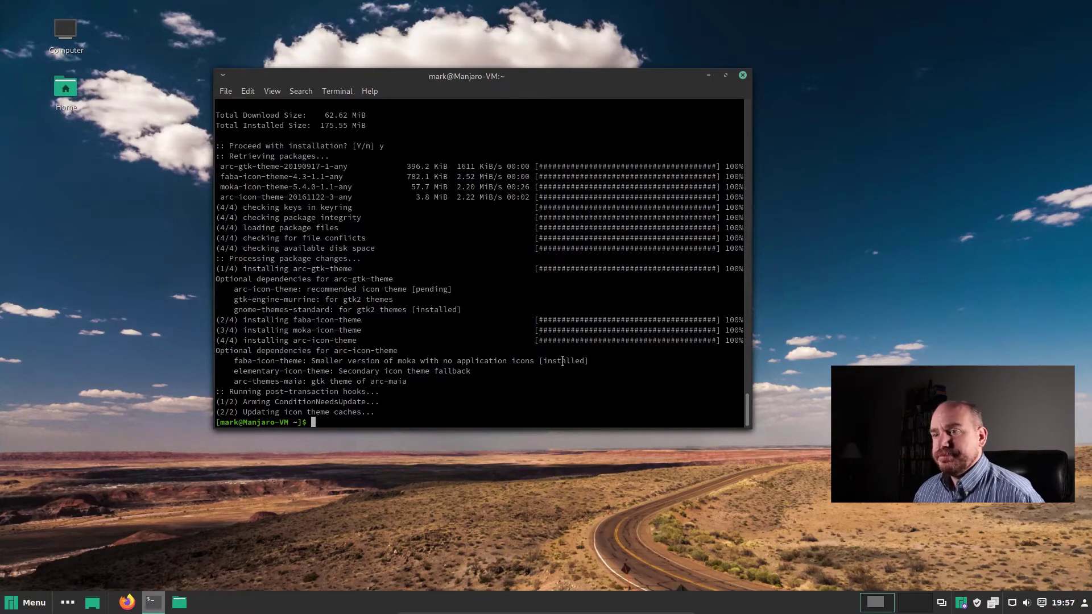
Open the Themes page of System Settings from the application menu
{"action": "left_click", "coordinate": [708, 75]}
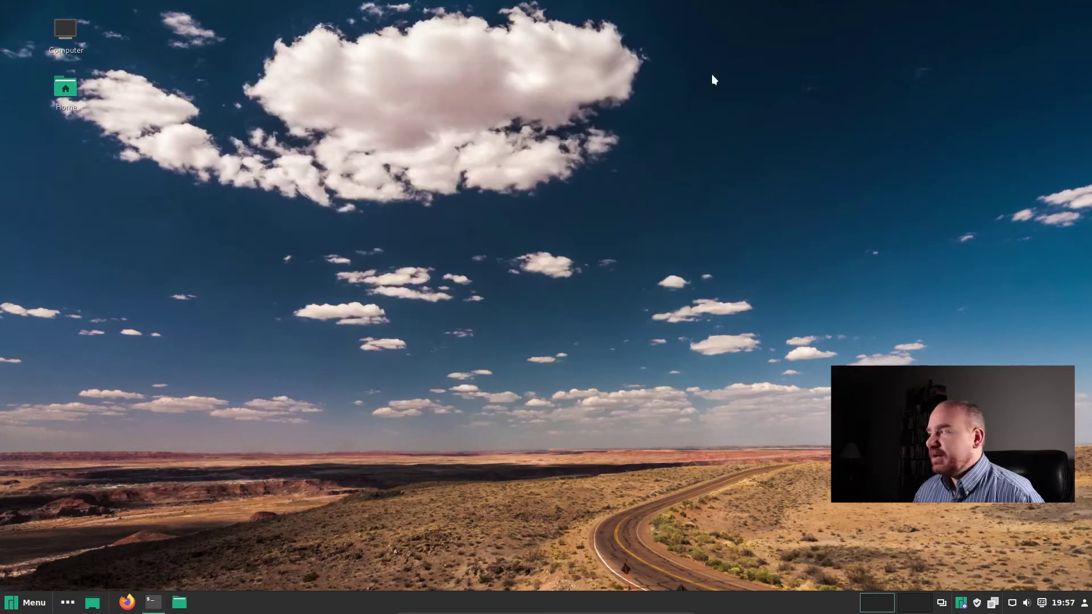
{"action": "left_click", "coordinate": [23, 607]}
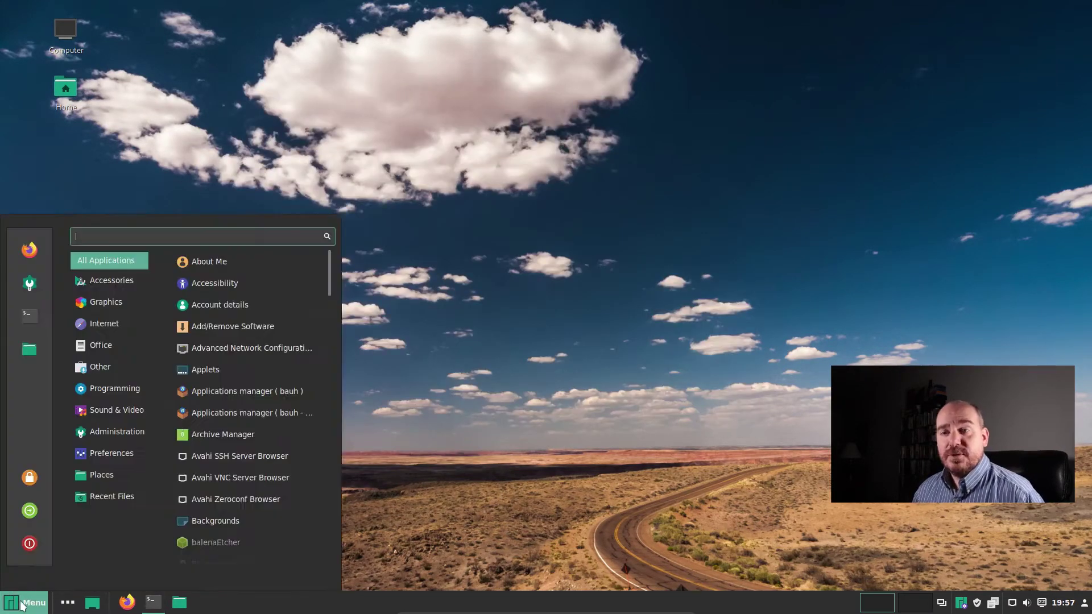
{"action": "left_click", "coordinate": [31, 281]}
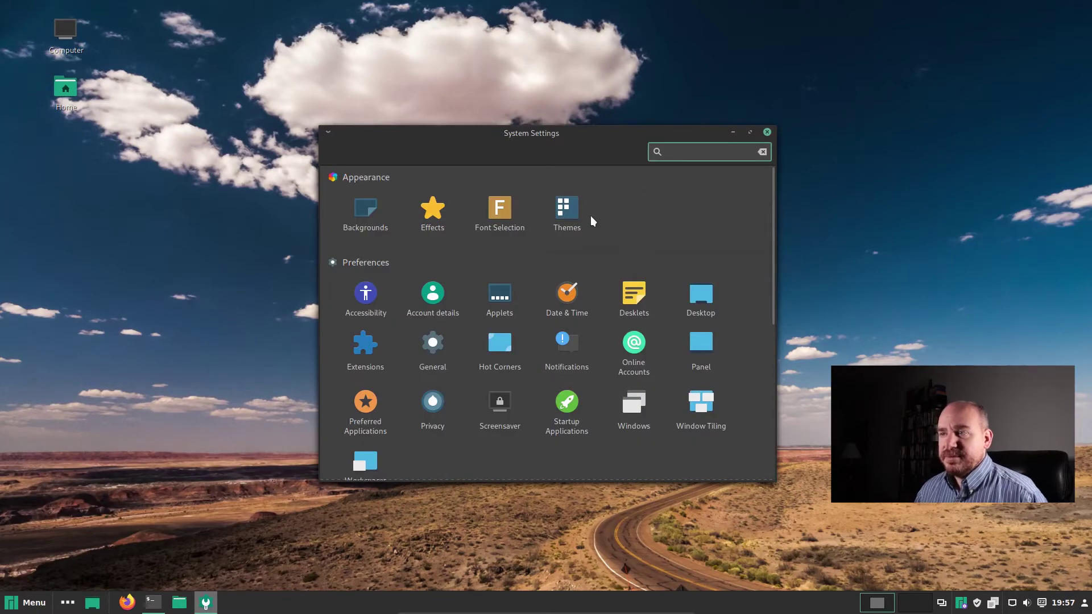
{"action": "left_click", "coordinate": [569, 213]}
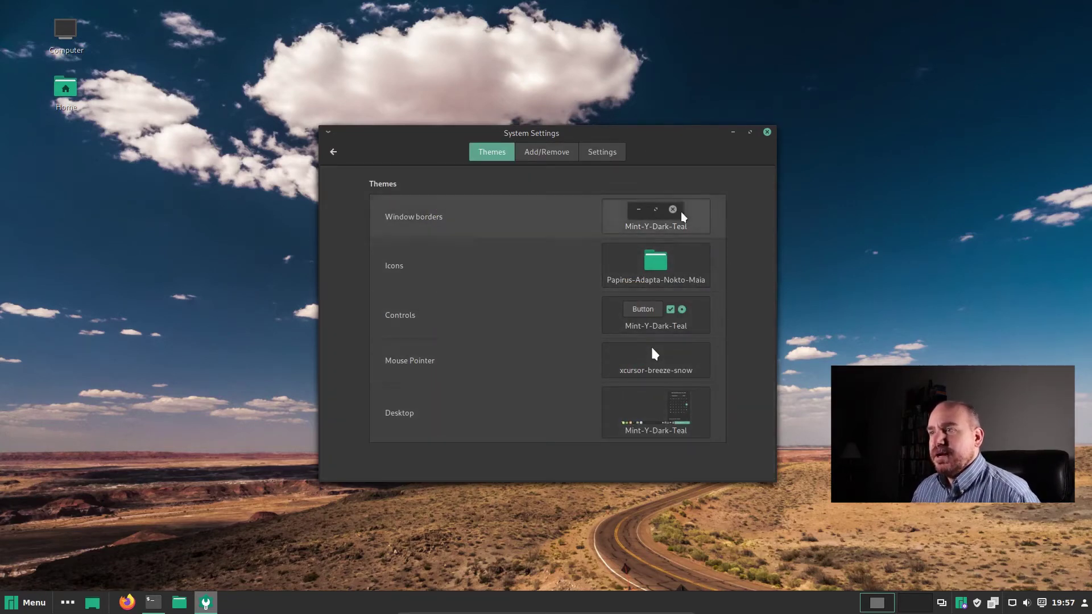
Set window borders to Arc-Dark, icons to Arc, and controls to Arc-Dark
{"action": "left_click", "coordinate": [658, 227]}
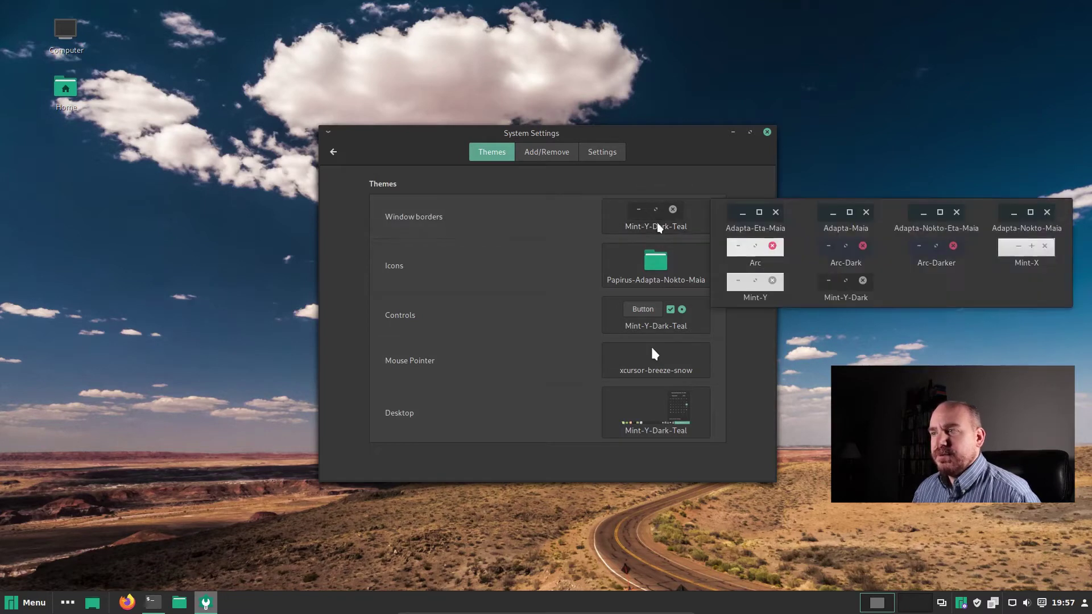
{"action": "left_click", "coordinate": [845, 253]}
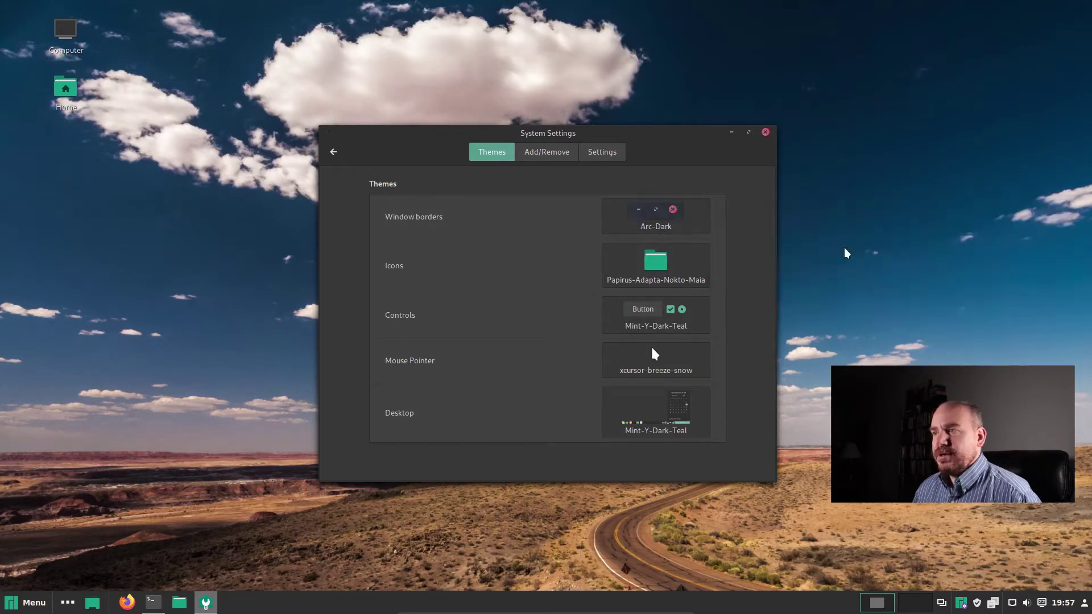
{"action": "left_click", "coordinate": [666, 260]}
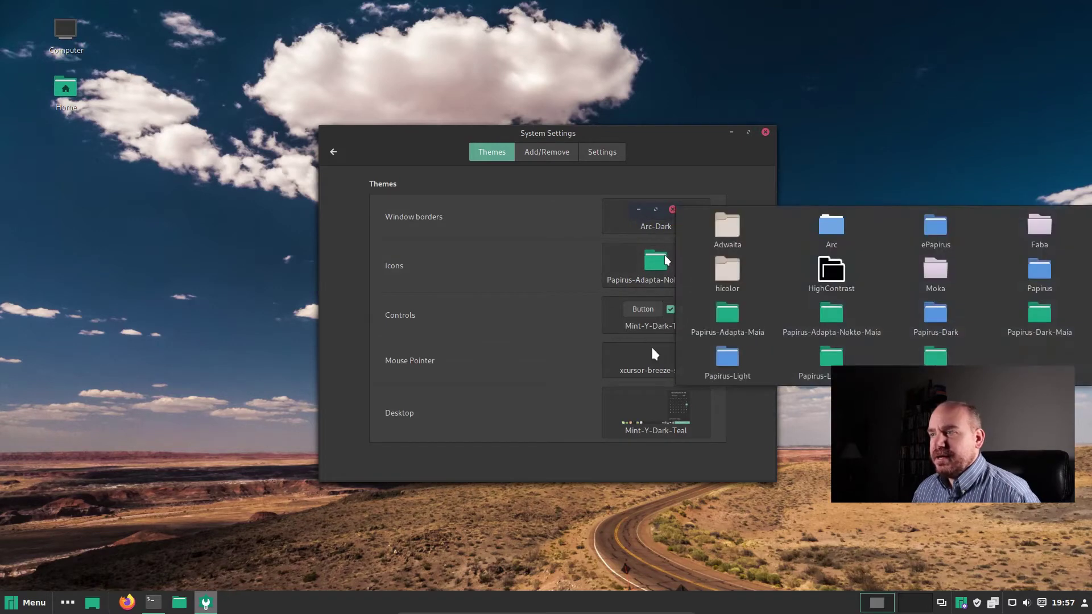
{"action": "left_click", "coordinate": [823, 229]}
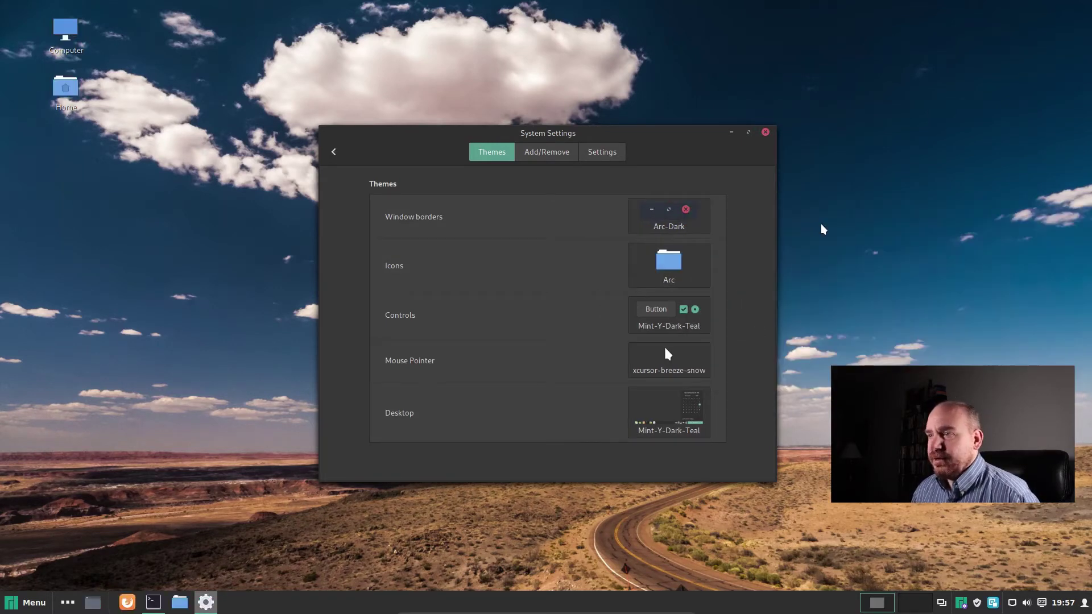
{"action": "left_click", "coordinate": [685, 315]}
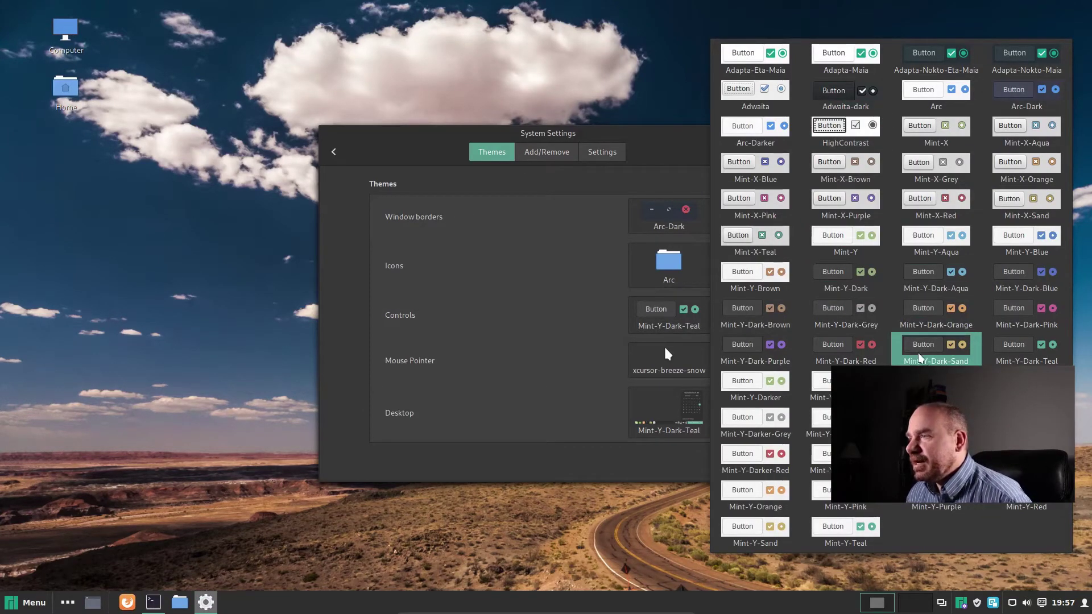
{"action": "left_click", "coordinate": [1019, 99]}
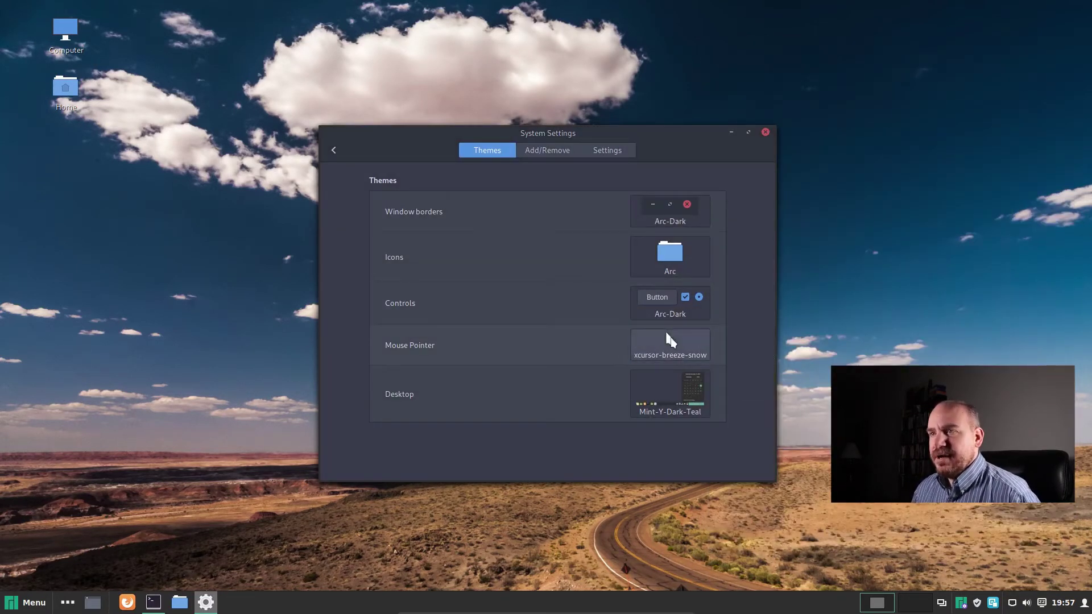
Set the mouse pointer theme to Adwaita and the desktop theme to Arc-Dark, then close System Settings
{"action": "left_click", "coordinate": [670, 341]}
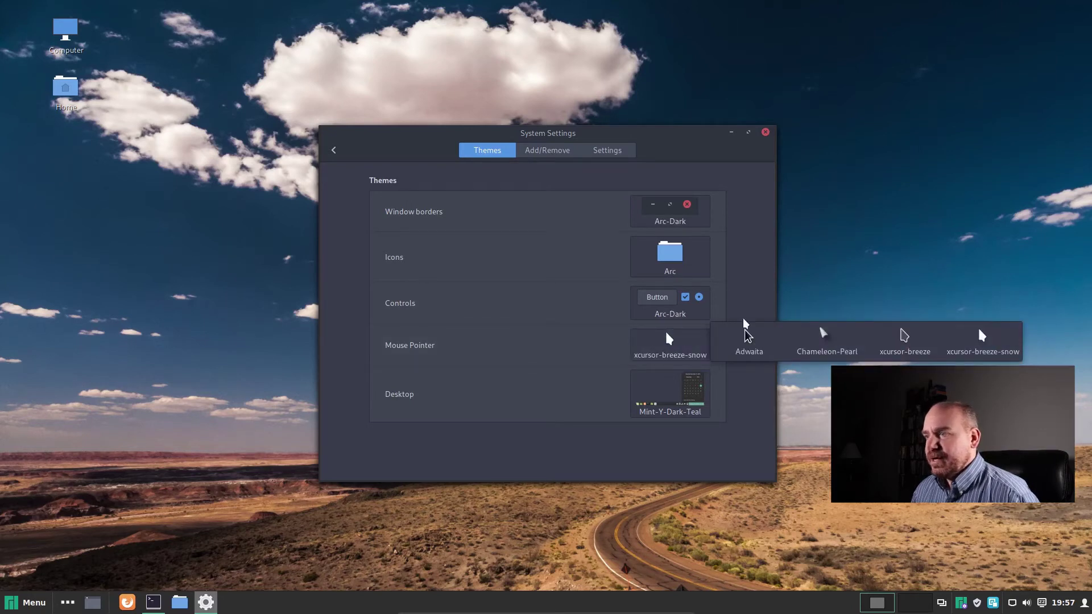
{"action": "left_click", "coordinate": [749, 342]}
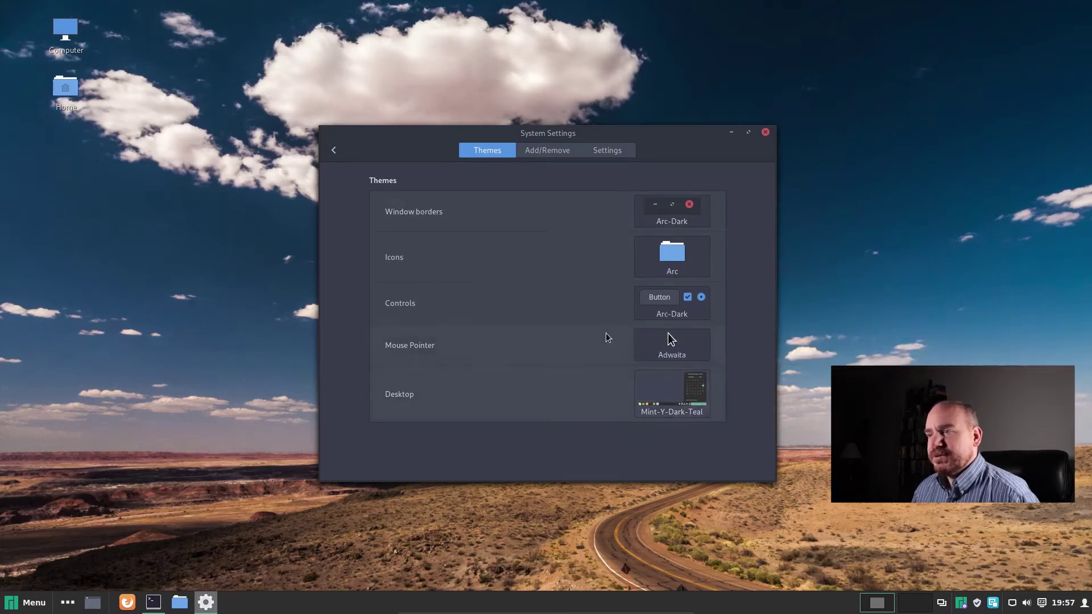
{"action": "left_click", "coordinate": [683, 396]}
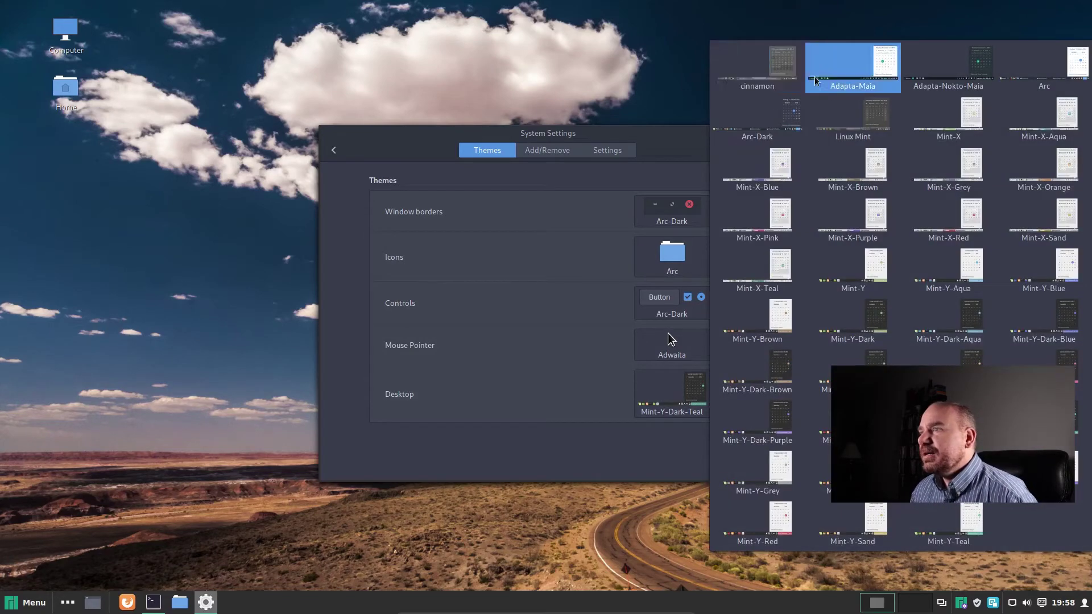
{"action": "left_click", "coordinate": [766, 114]}
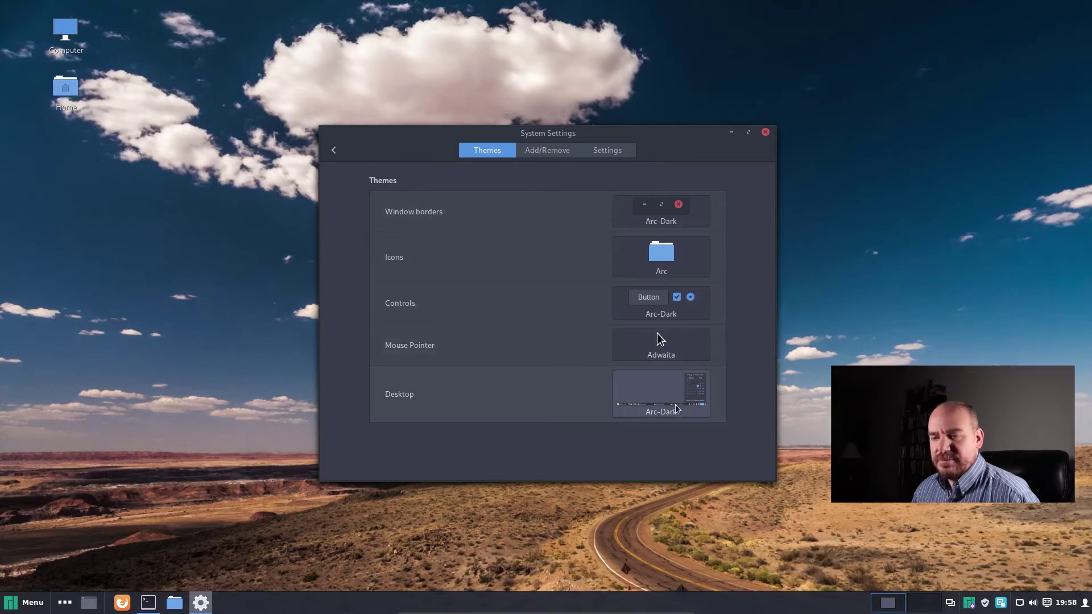
{"action": "left_click", "coordinate": [765, 133]}
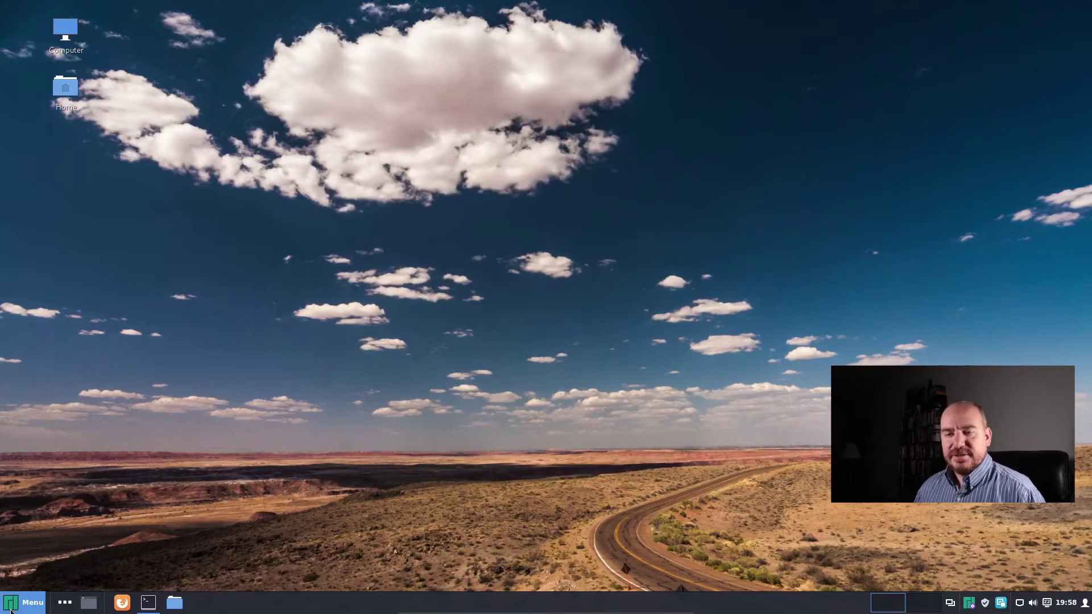
In the Menu applet's configuration, delete the 'Menu' text label and open the icon chooser
{"action": "left_click", "coordinate": [29, 605]}
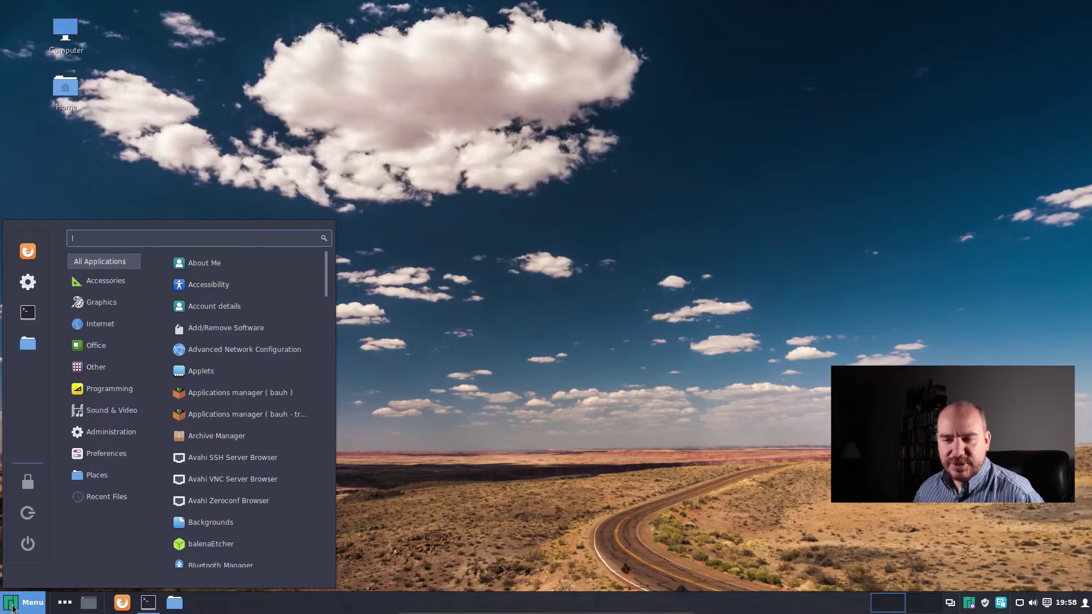
{"action": "left_click", "coordinate": [25, 608]}
{"action": "right_click", "coordinate": [25, 608]}
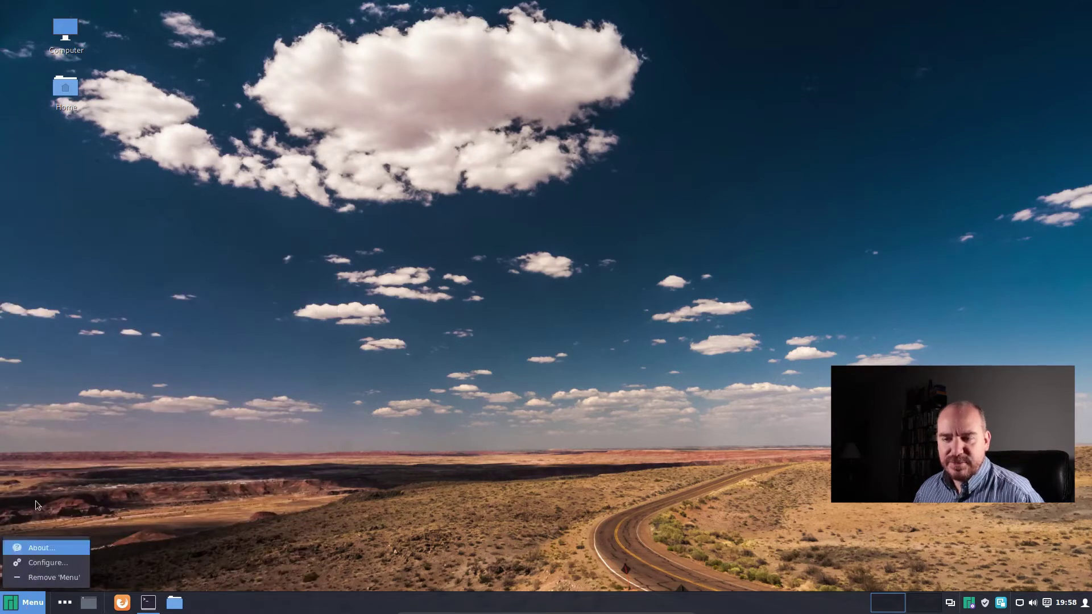
{"action": "left_click", "coordinate": [42, 562]}
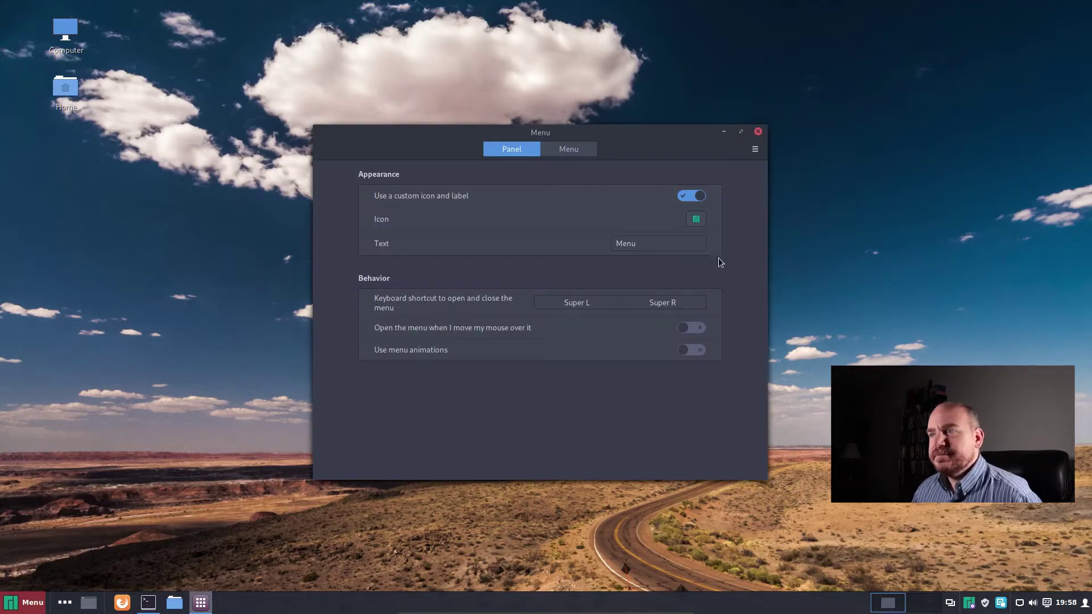
{"action": "left_click", "coordinate": [648, 247]}
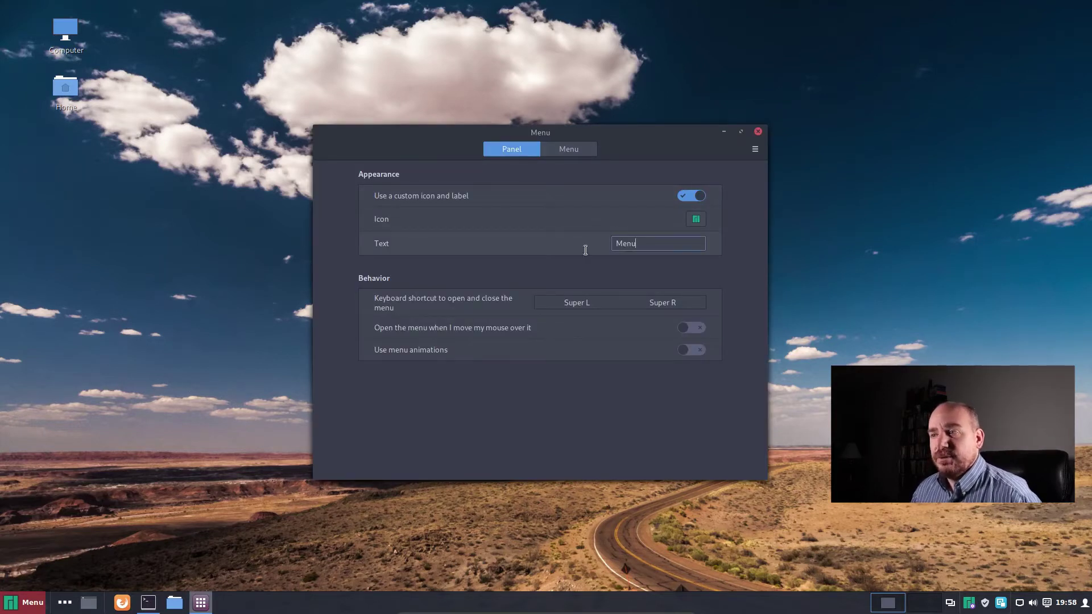
{"action": "double_click", "coordinate": [624, 241]}
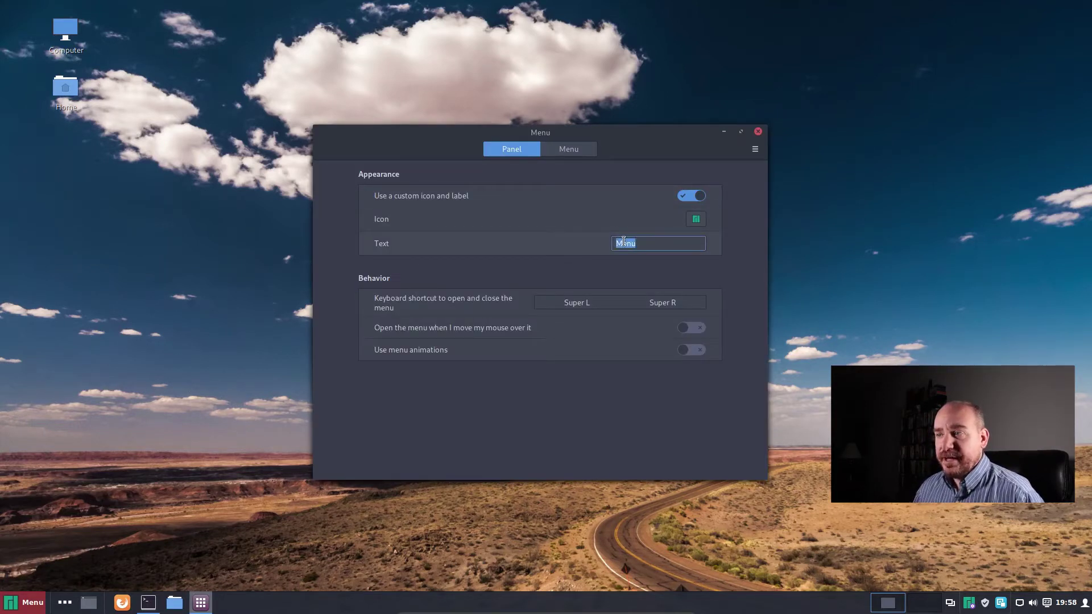
{"action": "key", "text": "BackSpace"}
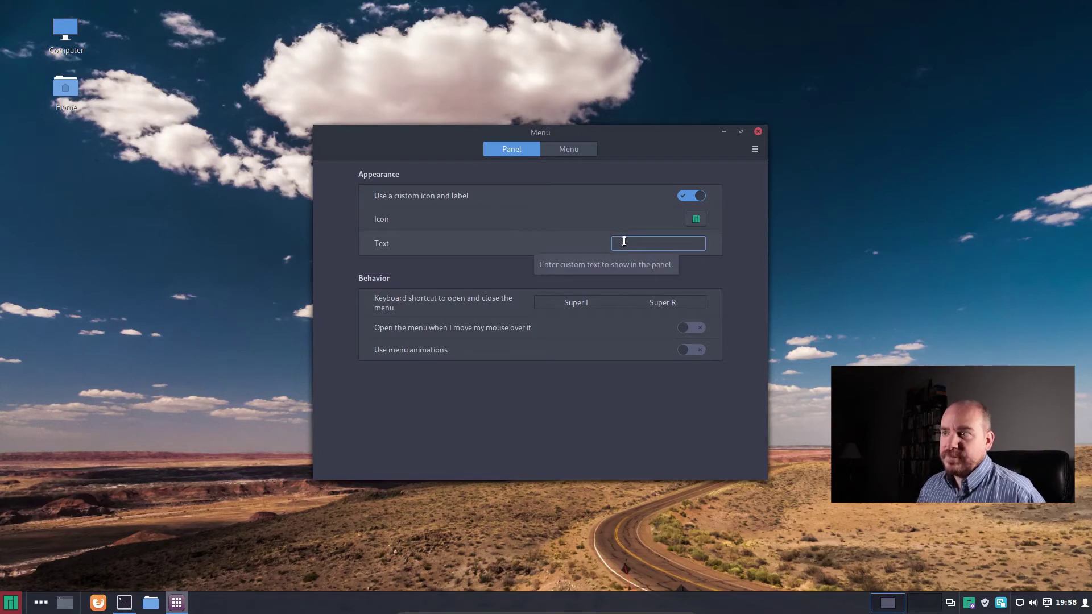
{"action": "left_click", "coordinate": [697, 219]}
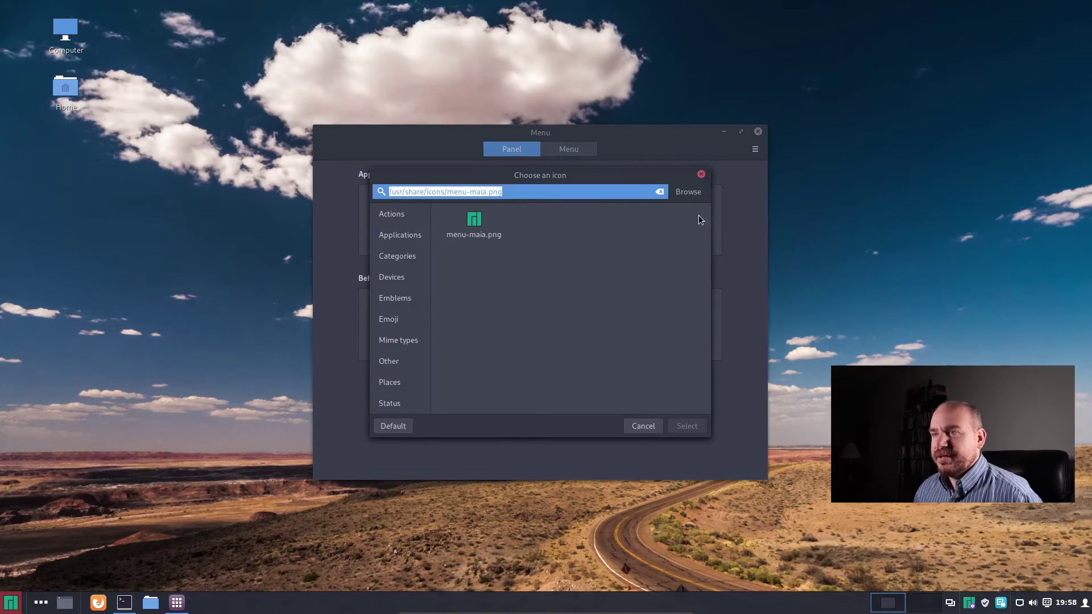
Search 'cinn' in the icon chooser, select cinnamon-symbolic as the menu icon, and close the menu settings
{"action": "key", "text": "BackSpace"}
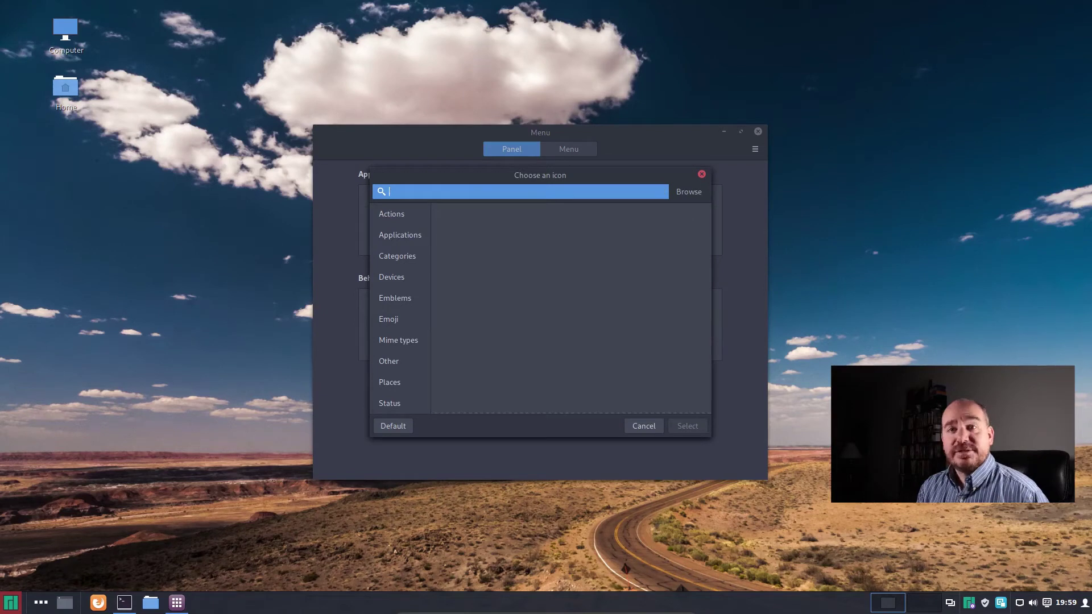
{"action": "type", "text": "cinnamon"}
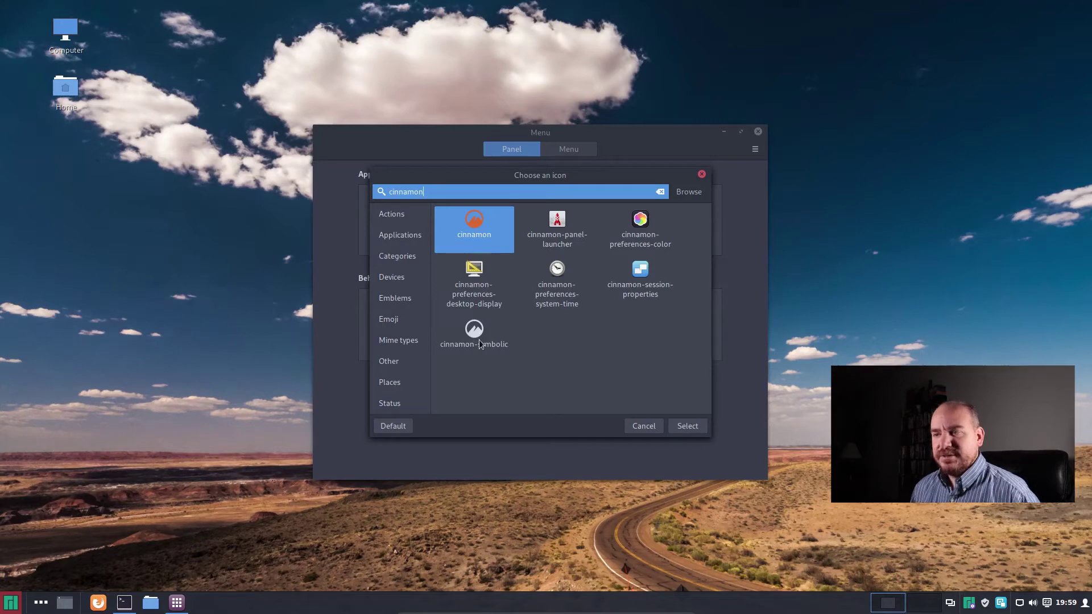
{"action": "left_click", "coordinate": [396, 235]}
{"action": "left_click", "coordinate": [399, 298]}
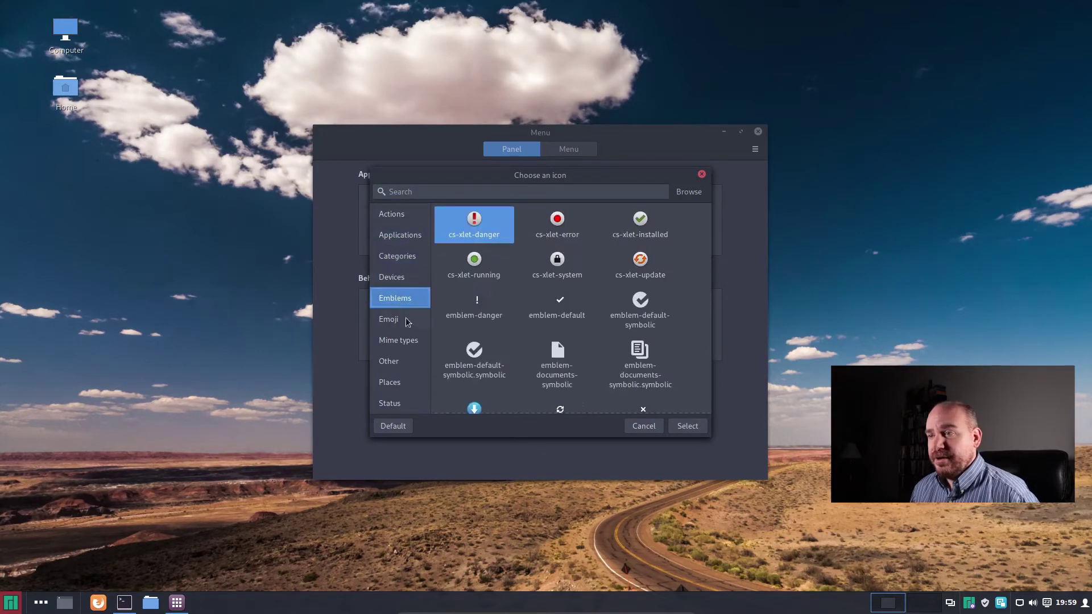
{"action": "left_click", "coordinate": [397, 339]}
{"action": "left_click", "coordinate": [401, 376]}
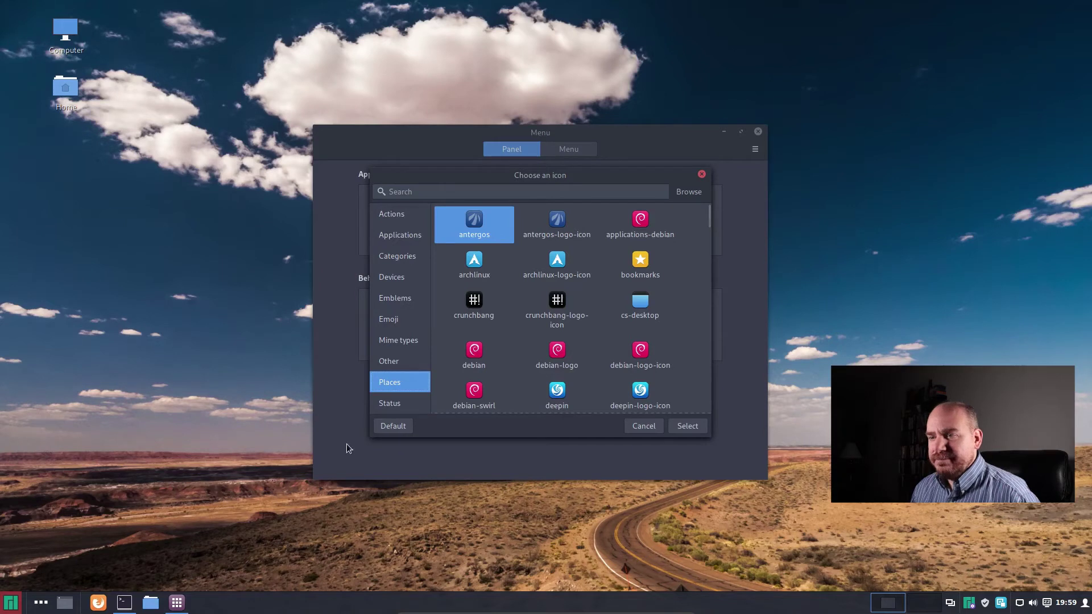
{"action": "left_click", "coordinate": [397, 404]}
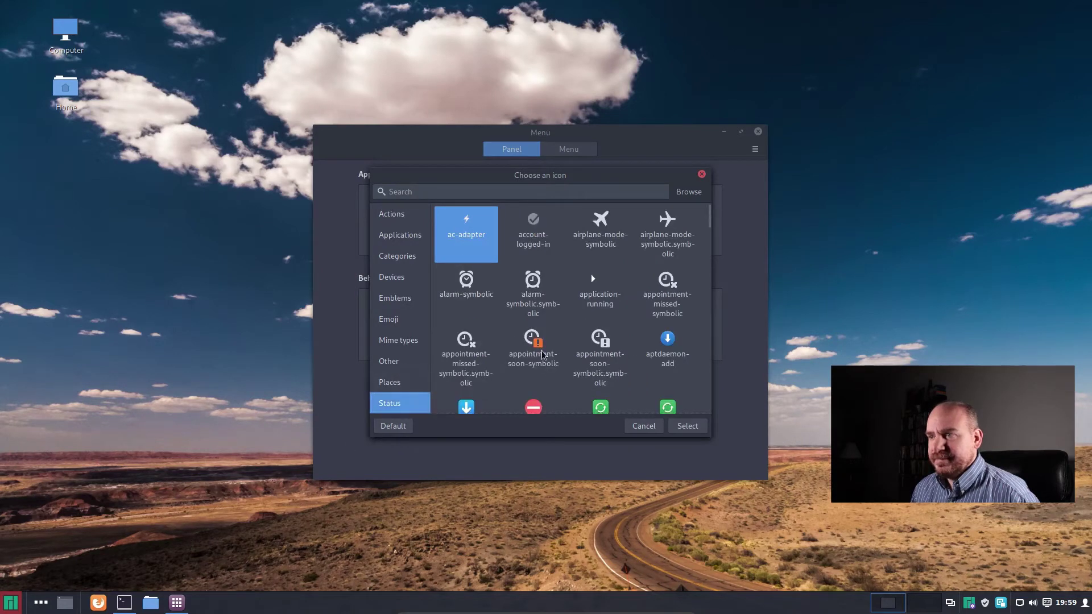
{"action": "left_click", "coordinate": [402, 216]}
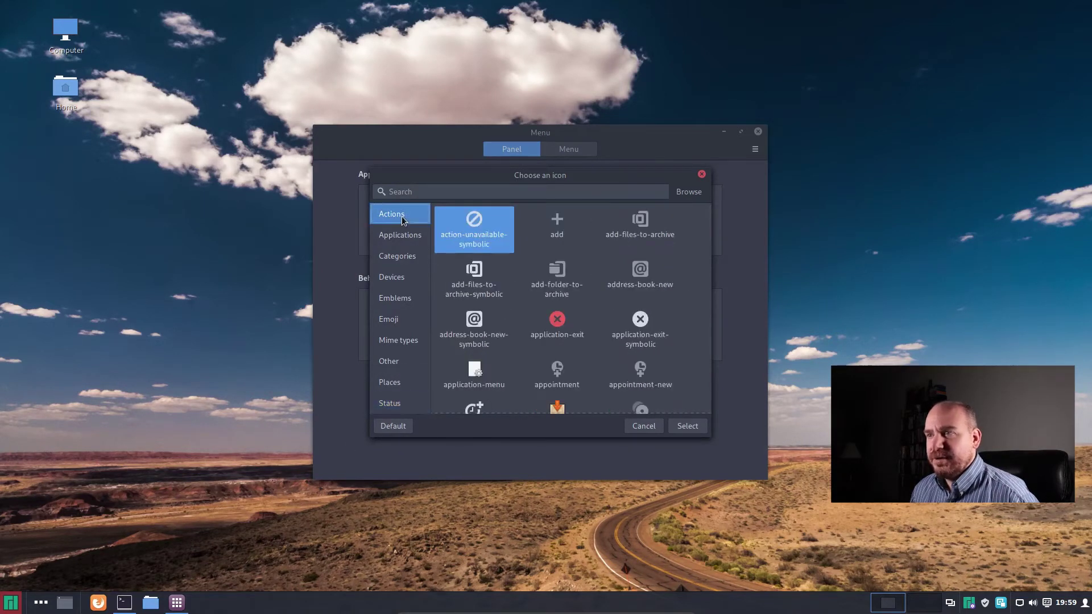
{"action": "type", "text": "cinn"}
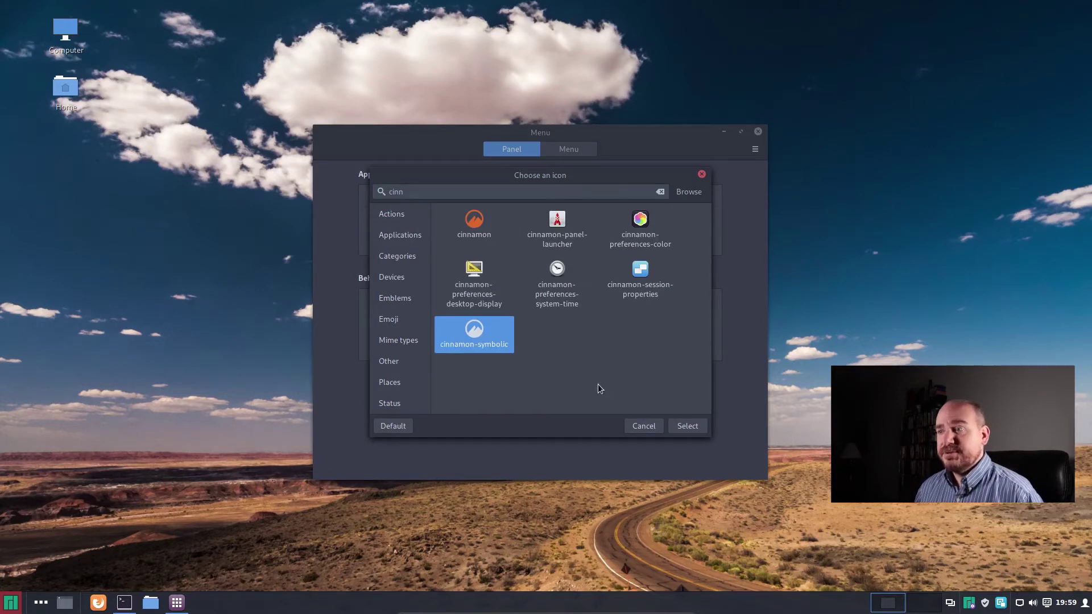
{"action": "left_click", "coordinate": [685, 426]}
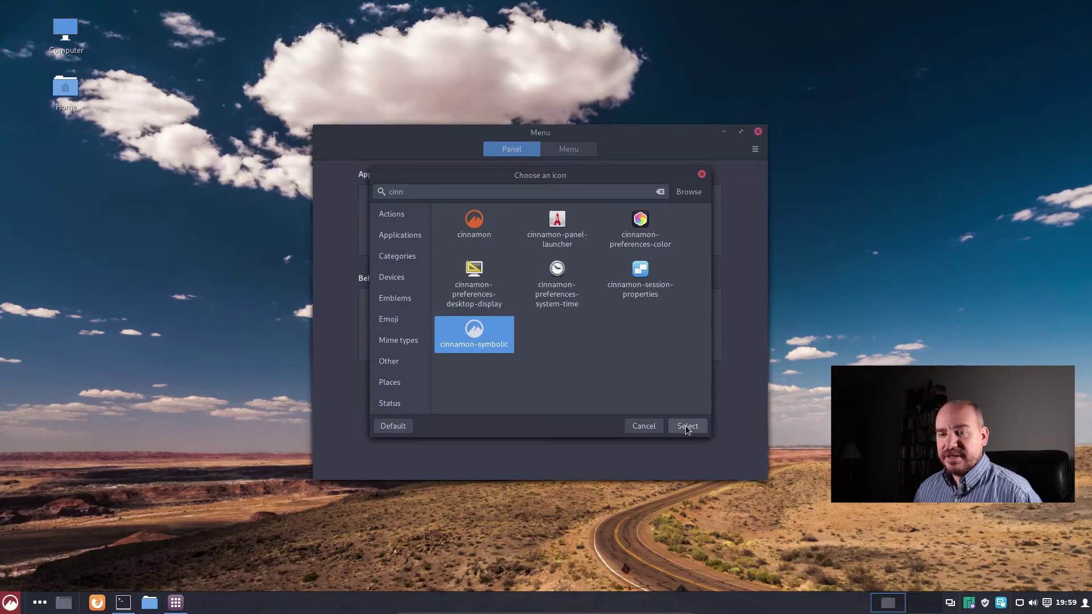
{"action": "left_click", "coordinate": [759, 132]}
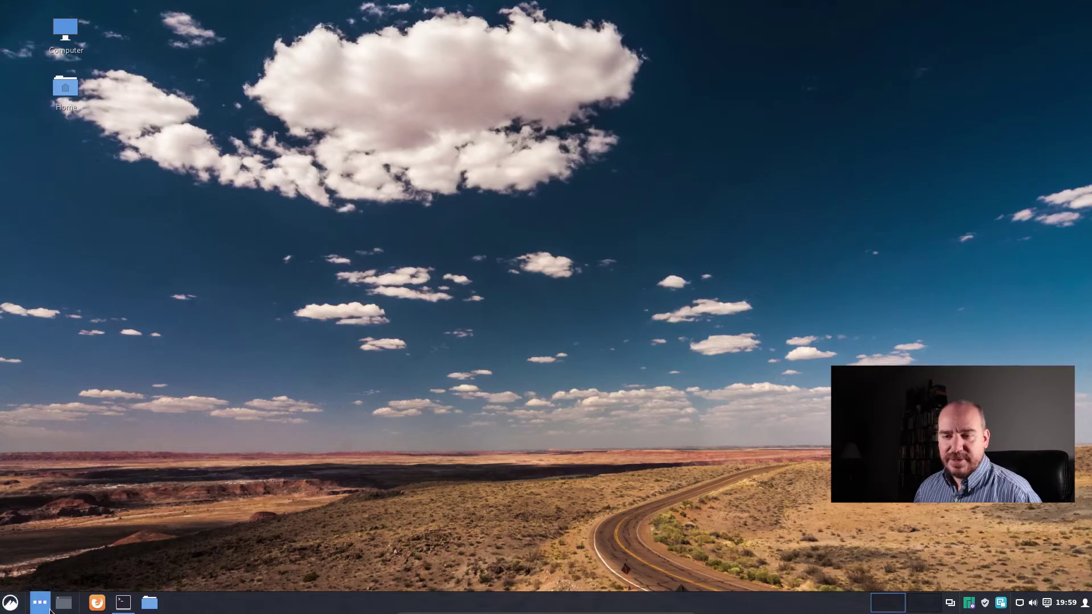
Test that the menu opens and closes with its new icon, then bring up the panel's context menu
{"action": "left_click", "coordinate": [9, 604]}
{"action": "left_click", "coordinate": [10, 604]}
{"action": "left_click", "coordinate": [10, 603]}
{"action": "left_click", "coordinate": [10, 603]}
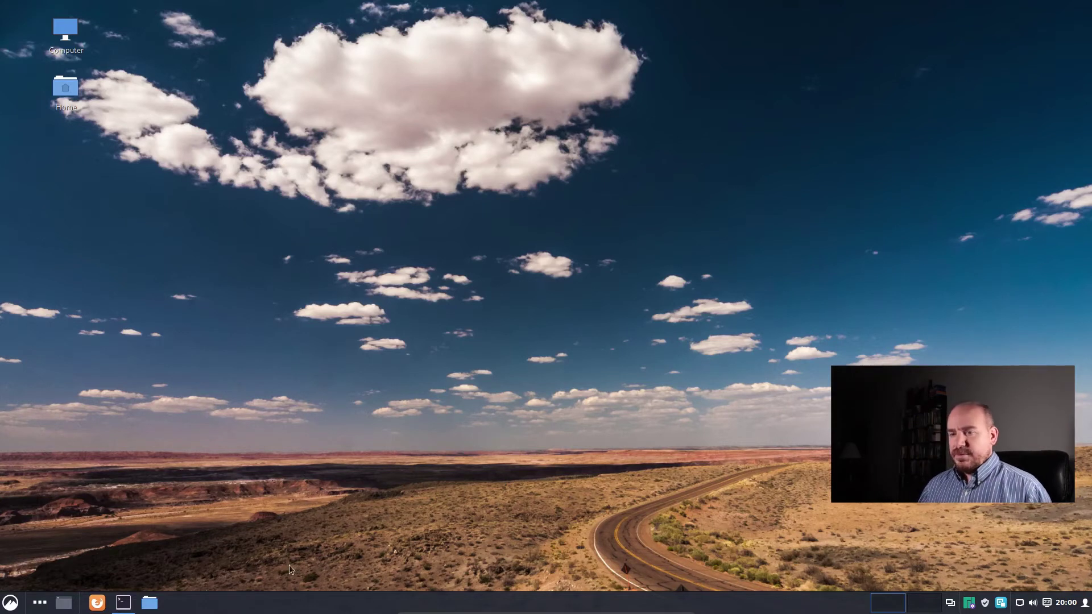
{"action": "mouse_move", "coordinate": [673, 601]}
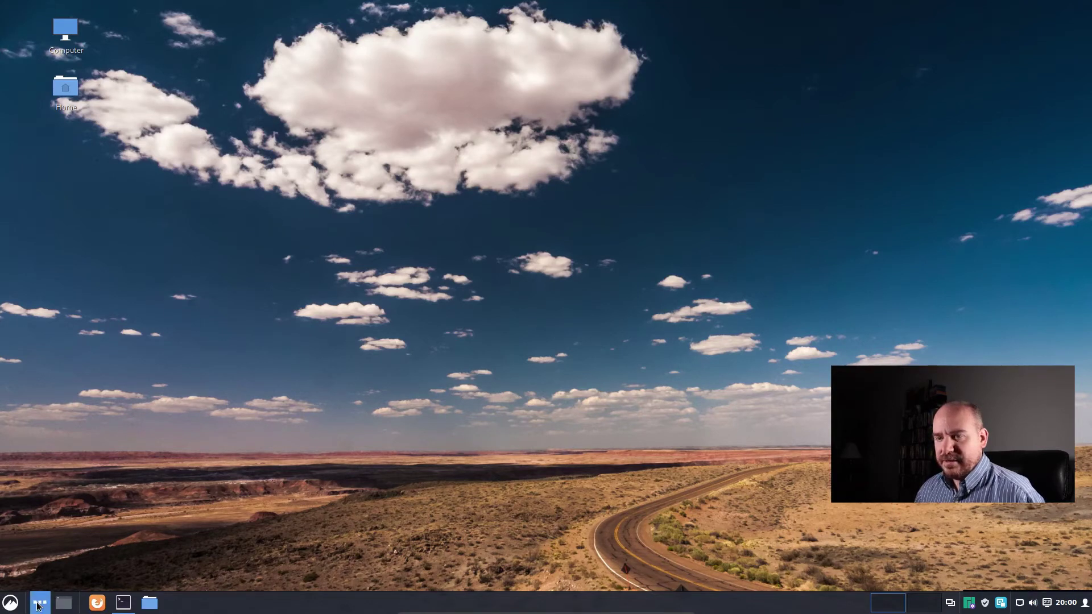
{"action": "right_click", "coordinate": [287, 608]}
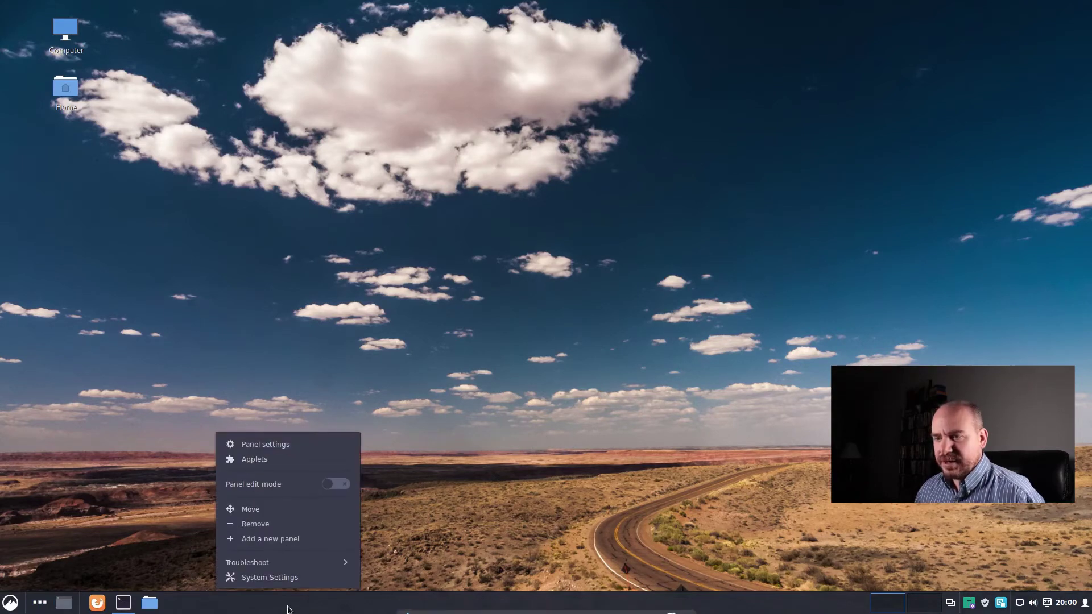
Open the Applets manager, update the outdated Download cache, and return to the Manage list
{"action": "left_click", "coordinate": [266, 459]}
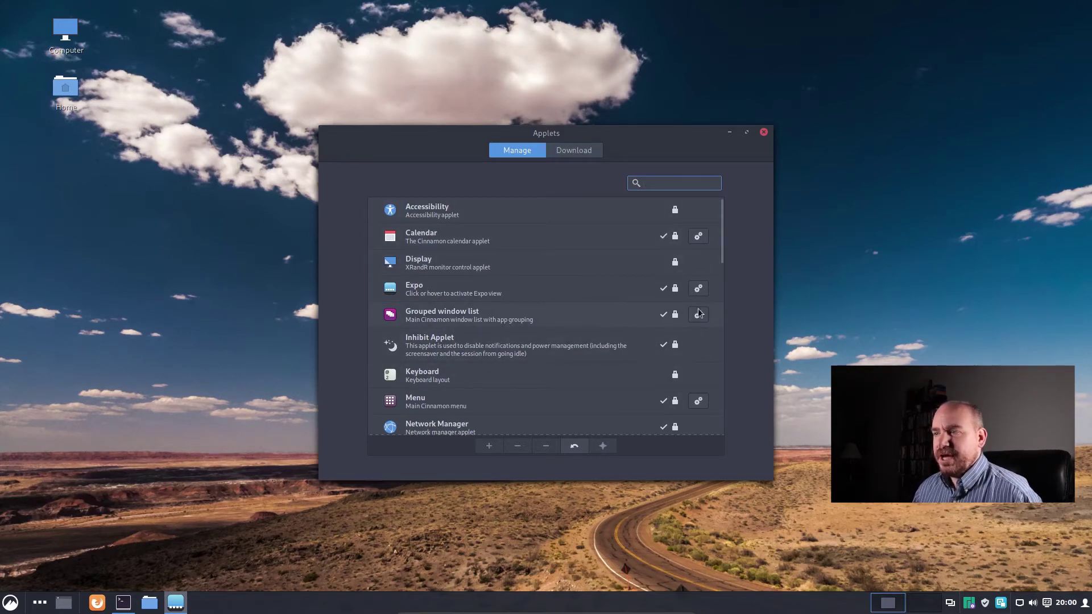
{"action": "left_click_drag", "start_coordinate": [724, 247], "coordinate": [732, 207]}
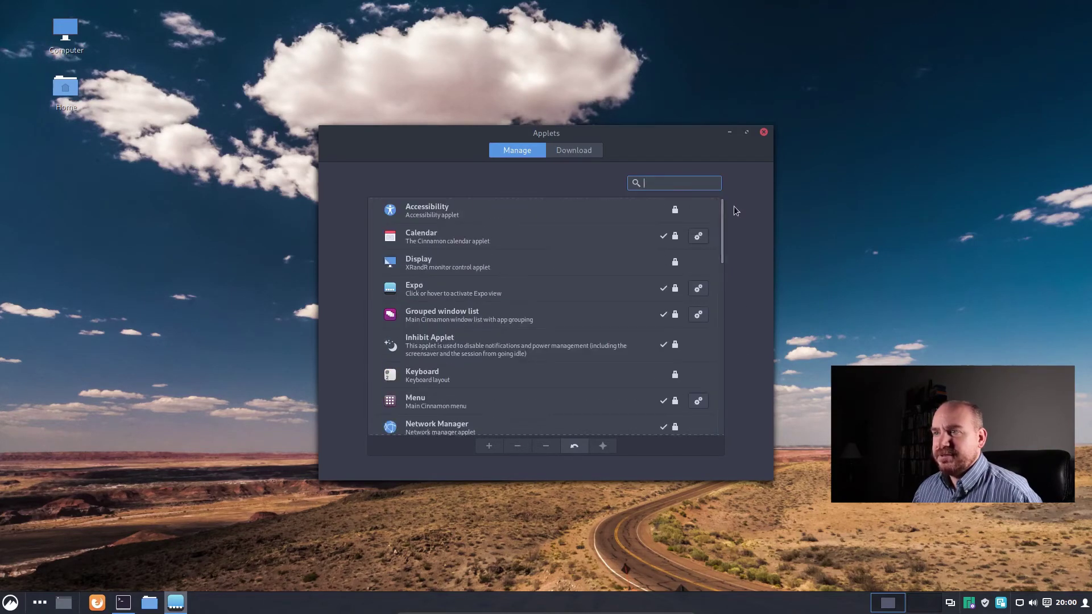
{"action": "left_click", "coordinate": [572, 150]}
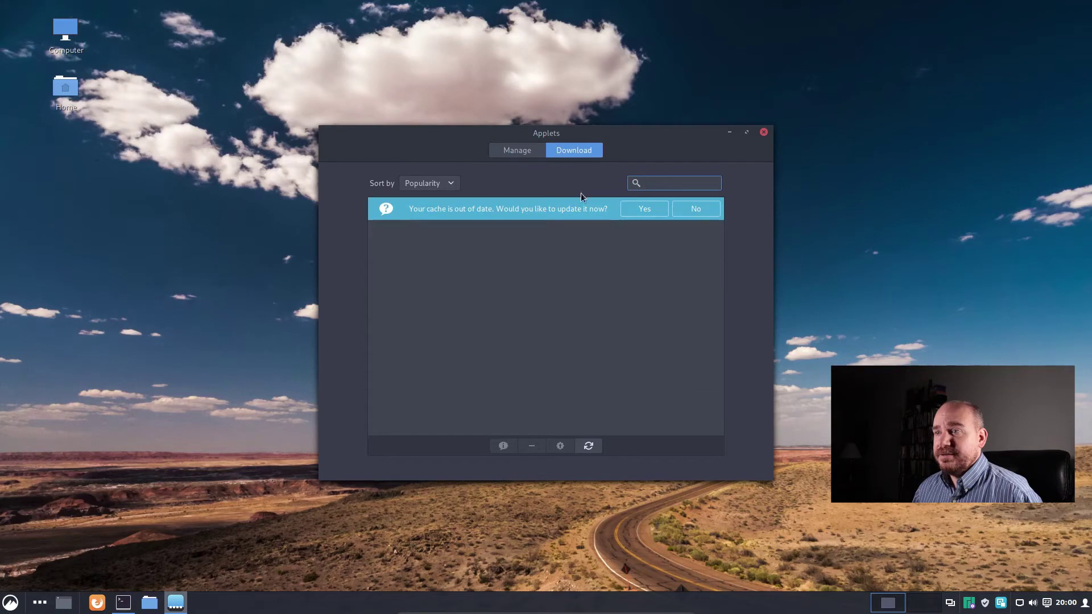
{"action": "left_click", "coordinate": [641, 207]}
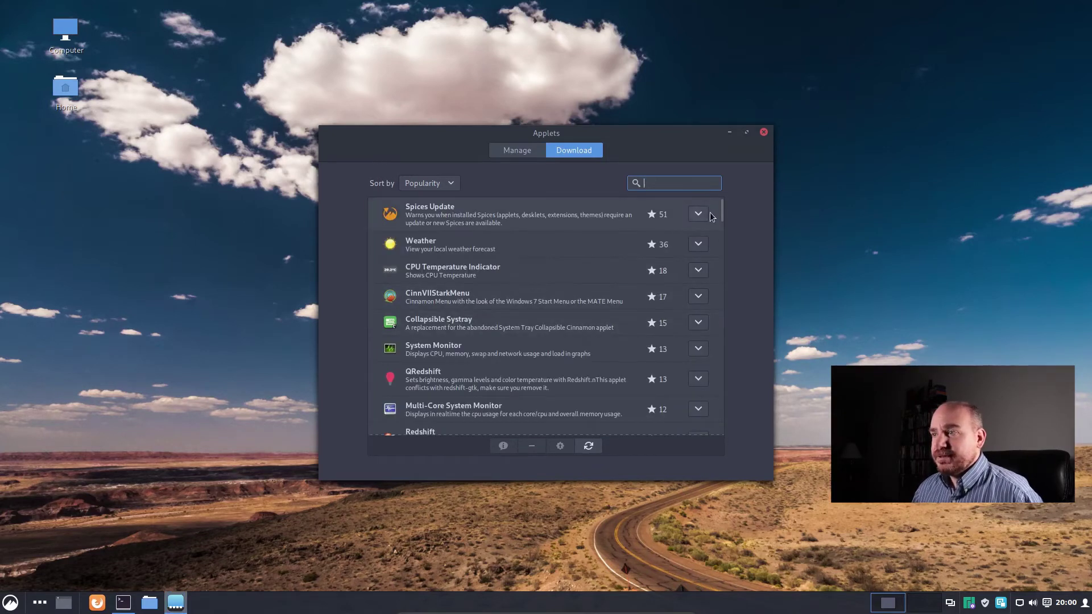
{"action": "left_click_drag", "start_coordinate": [721, 219], "coordinate": [744, 235]}
{"action": "scroll", "coordinate": [639, 377], "scroll_direction": "up", "scroll_amount": 5}
{"action": "left_click", "coordinate": [517, 151]}
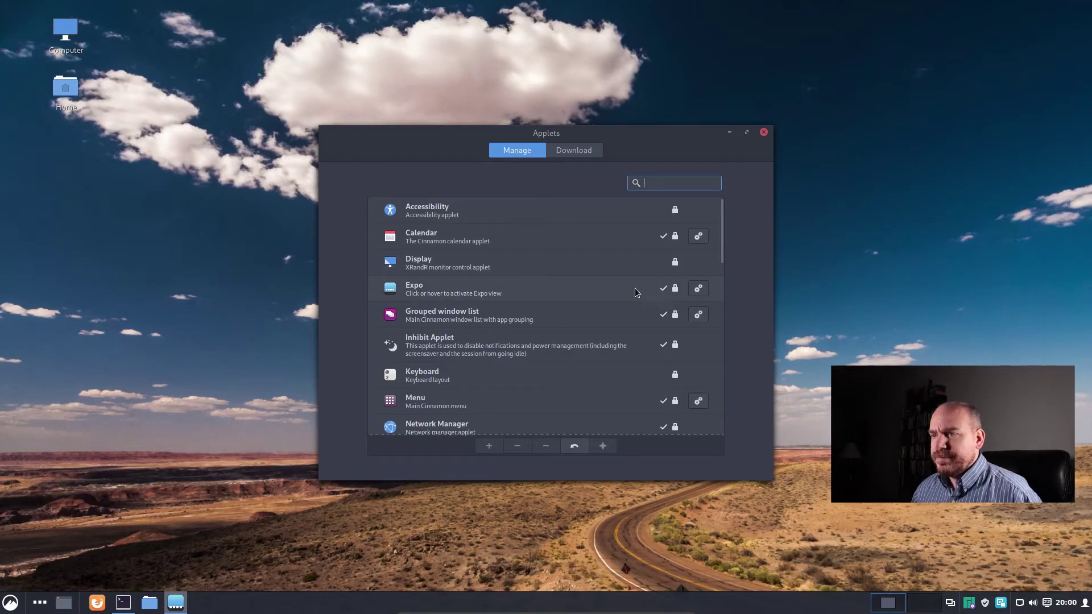
Remove the Expo and Inhibit applets from the panel
{"action": "left_click", "coordinate": [537, 286]}
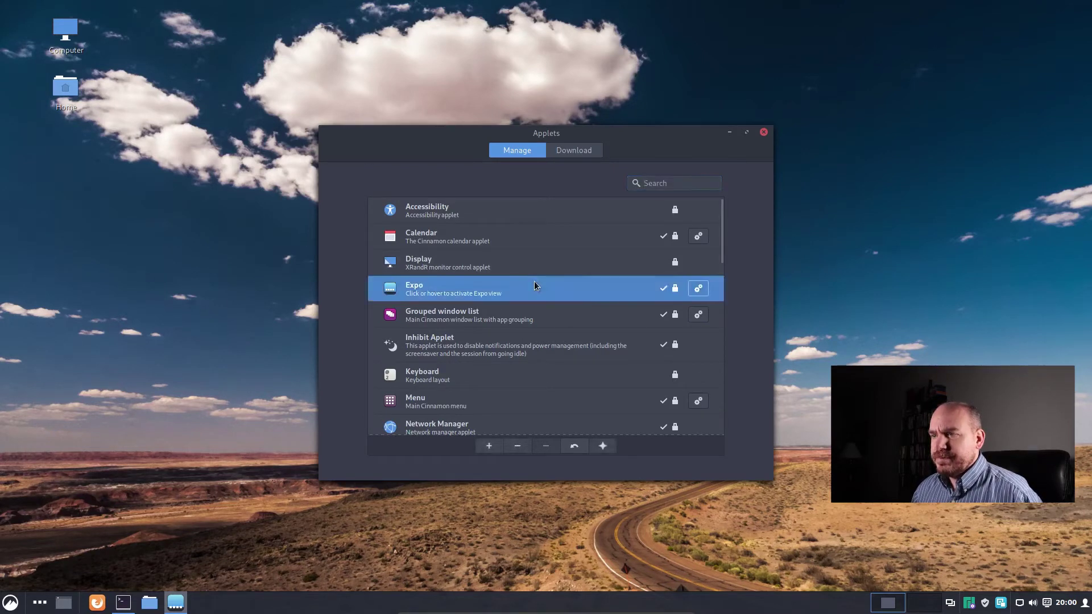
{"action": "left_click", "coordinate": [517, 447]}
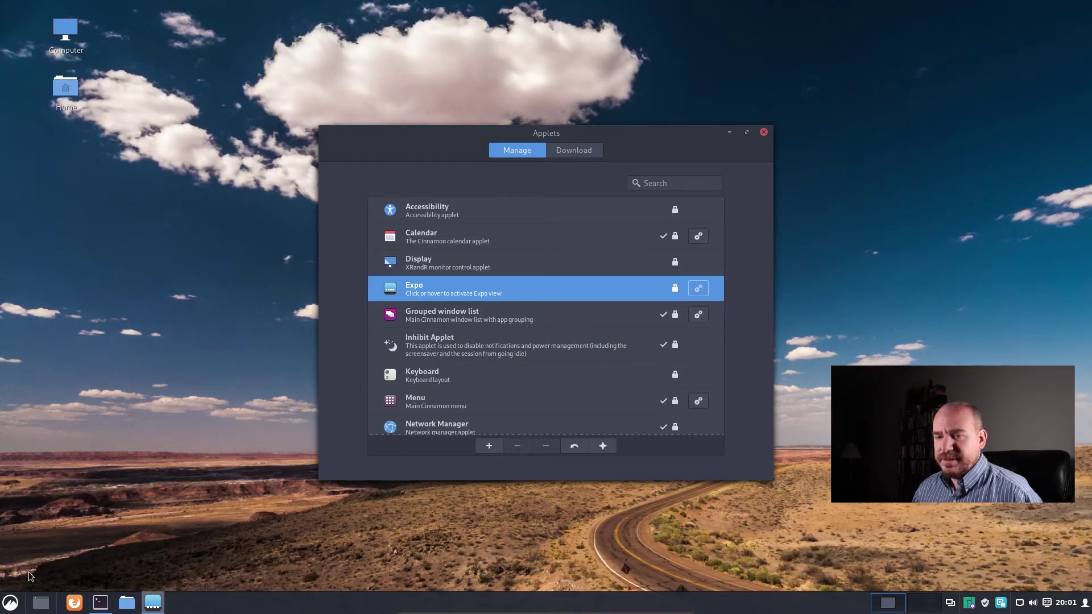
{"action": "left_click", "coordinate": [455, 315]}
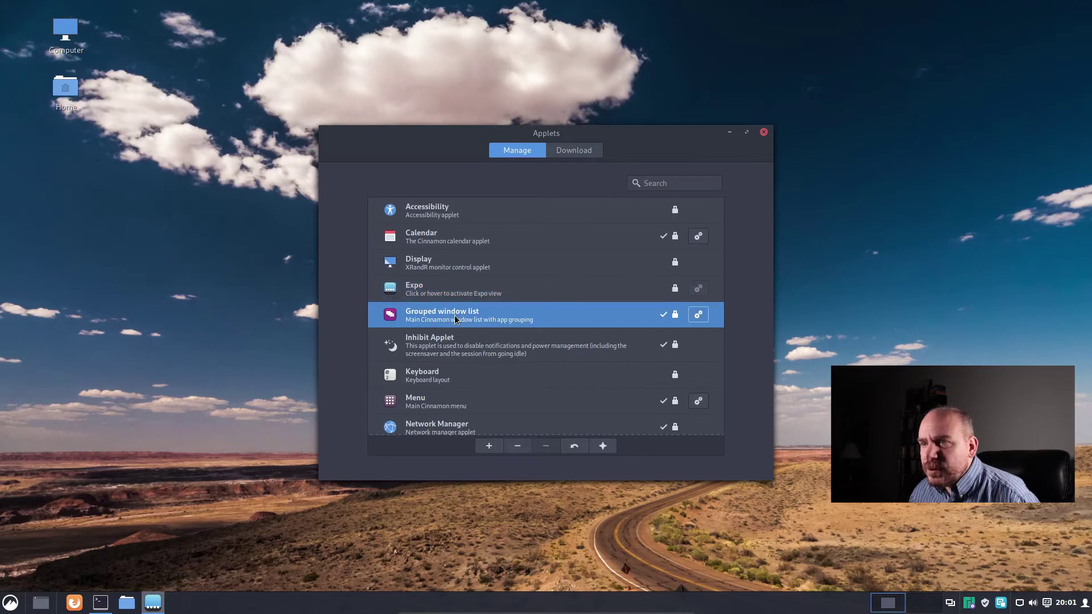
{"action": "left_click", "coordinate": [460, 348]}
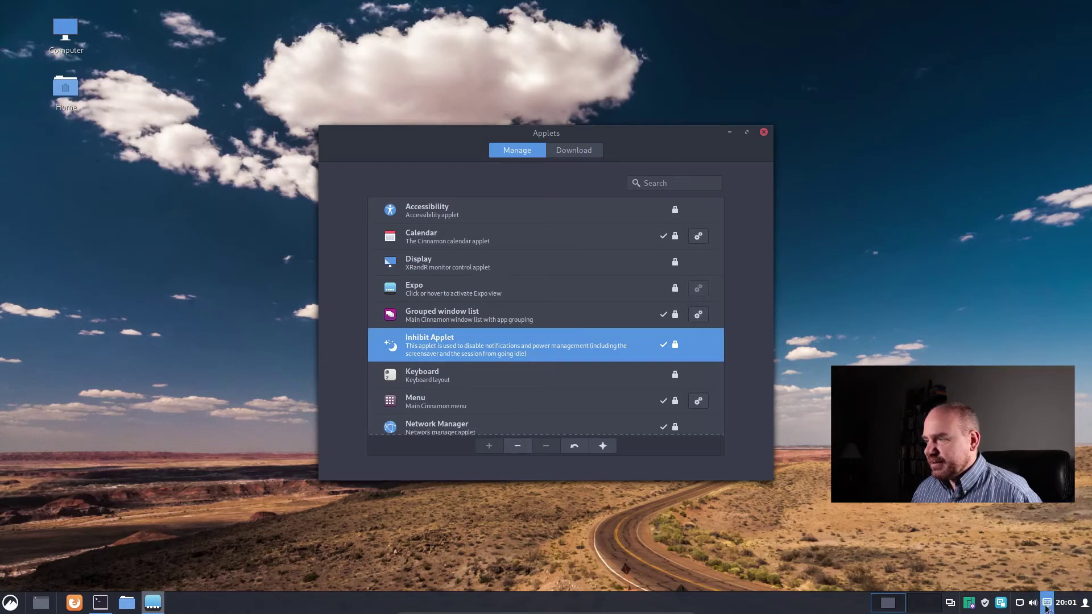
{"action": "left_click", "coordinate": [524, 447]}
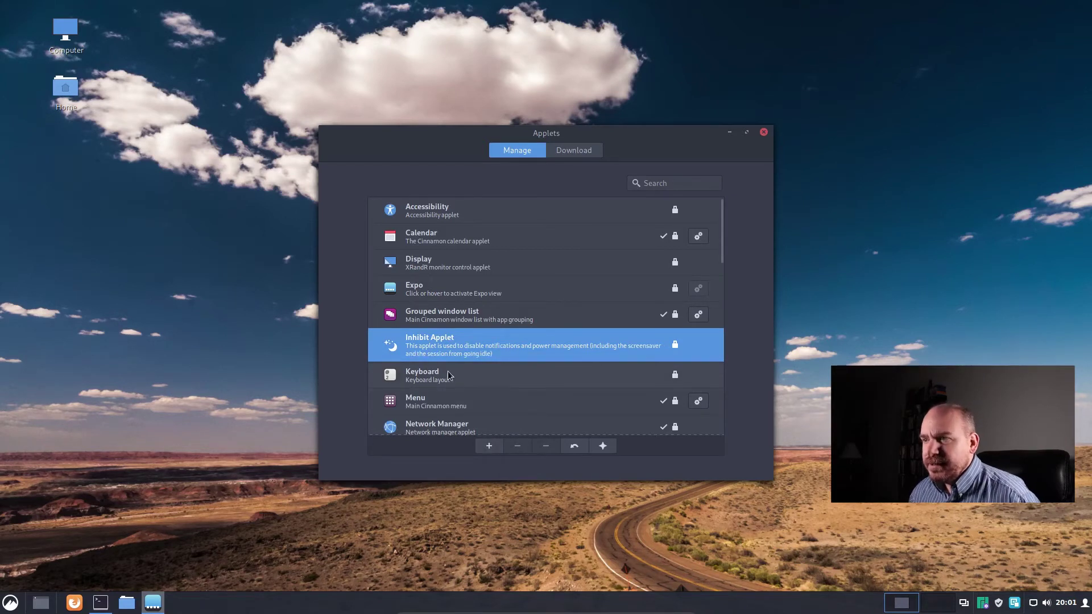
Remove the Network Manager, Notifications and Power Manager applets
{"action": "left_click", "coordinate": [449, 408]}
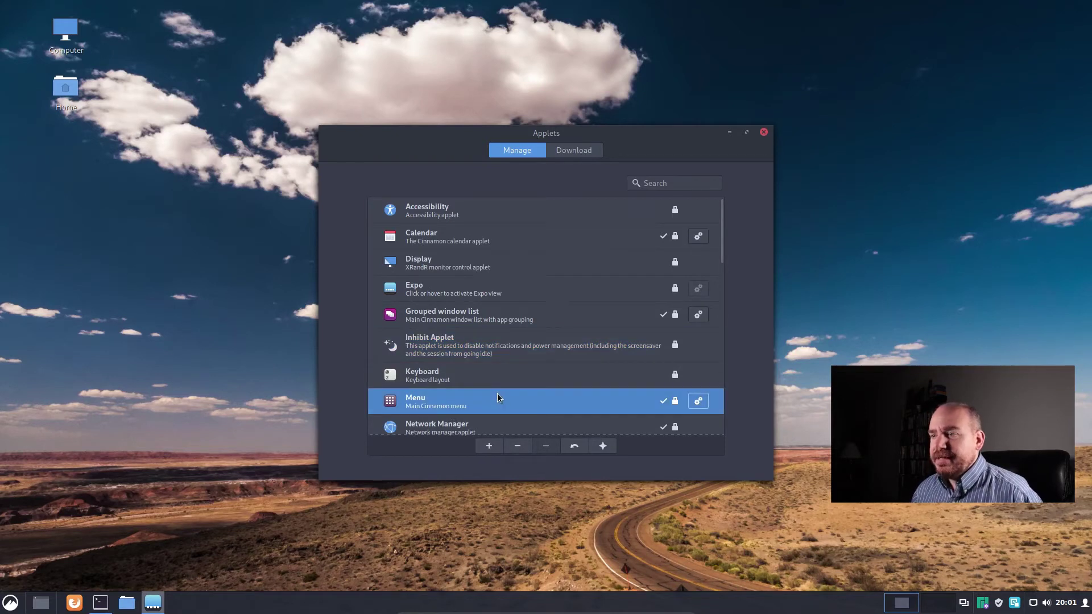
{"action": "scroll", "coordinate": [722, 254], "scroll_direction": "down", "scroll_amount": 5}
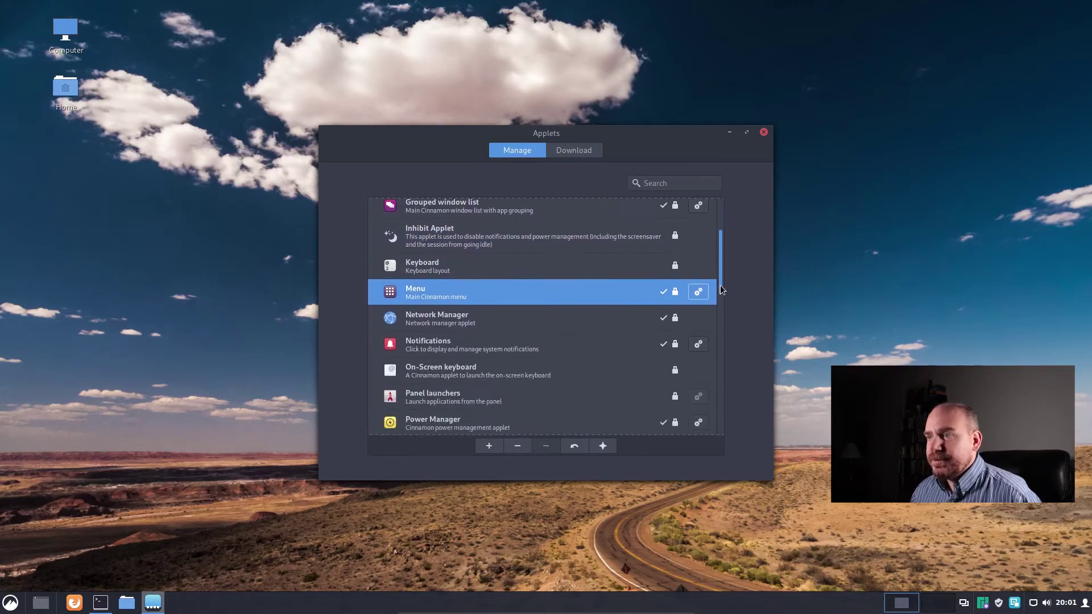
{"action": "left_click", "coordinate": [445, 277]}
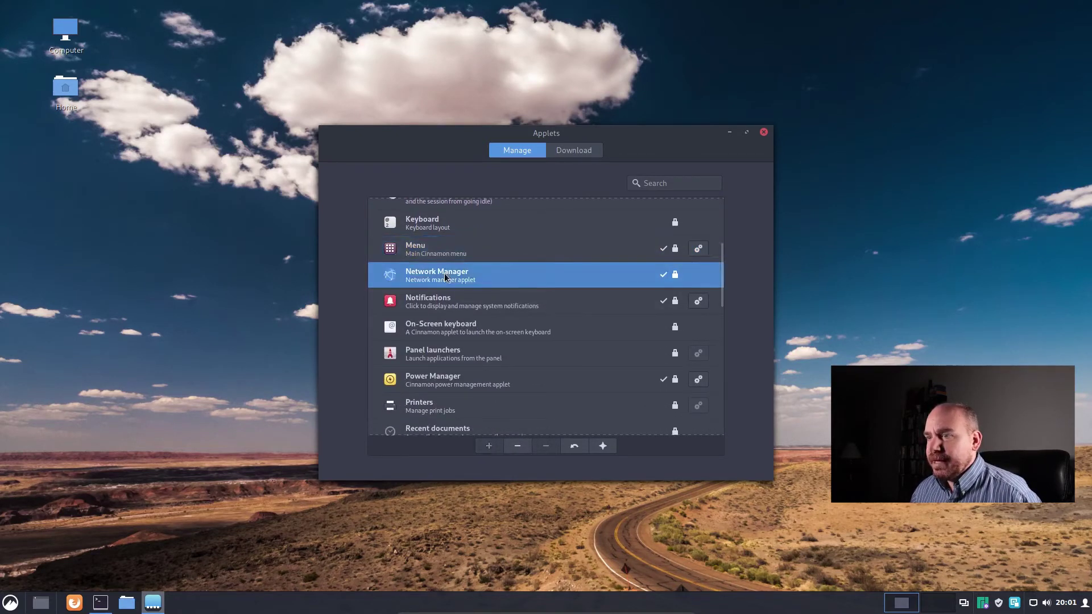
{"action": "left_click", "coordinate": [523, 450]}
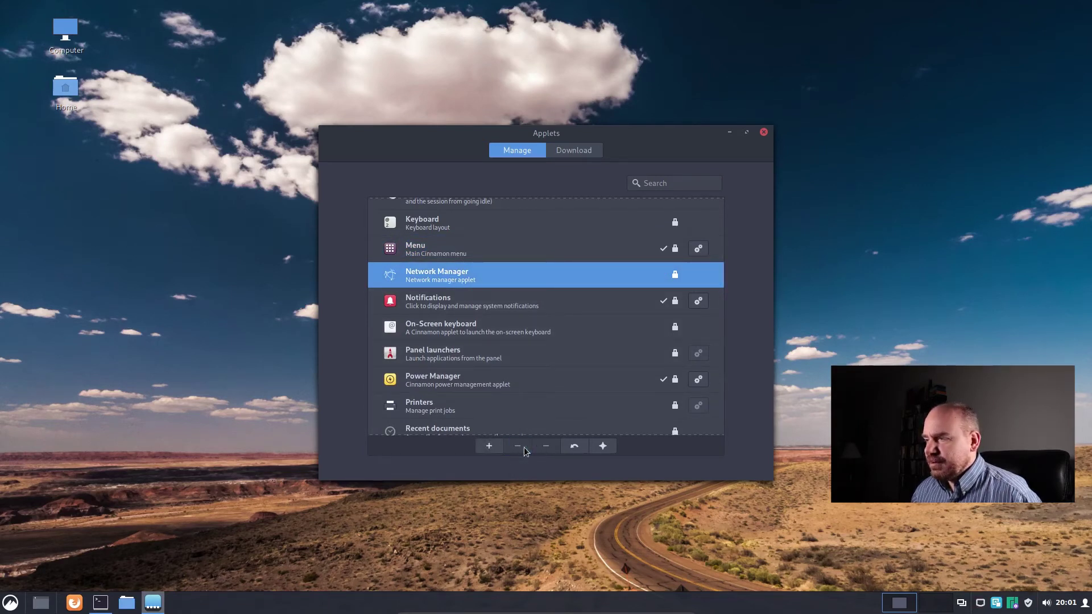
{"action": "left_click", "coordinate": [523, 449]}
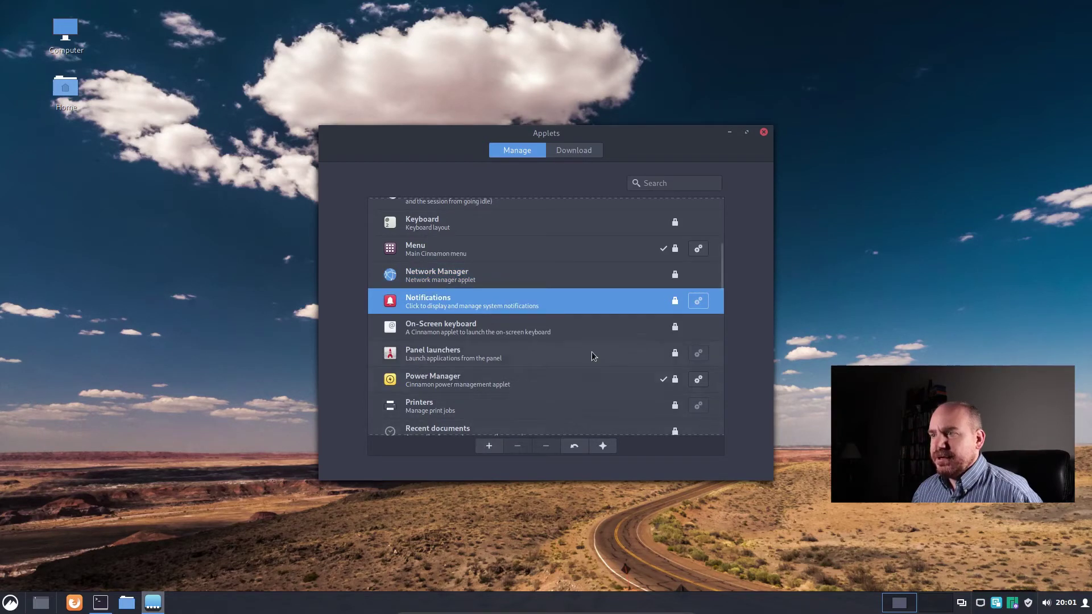
{"action": "left_click", "coordinate": [507, 380]}
{"action": "left_click", "coordinate": [524, 450]}
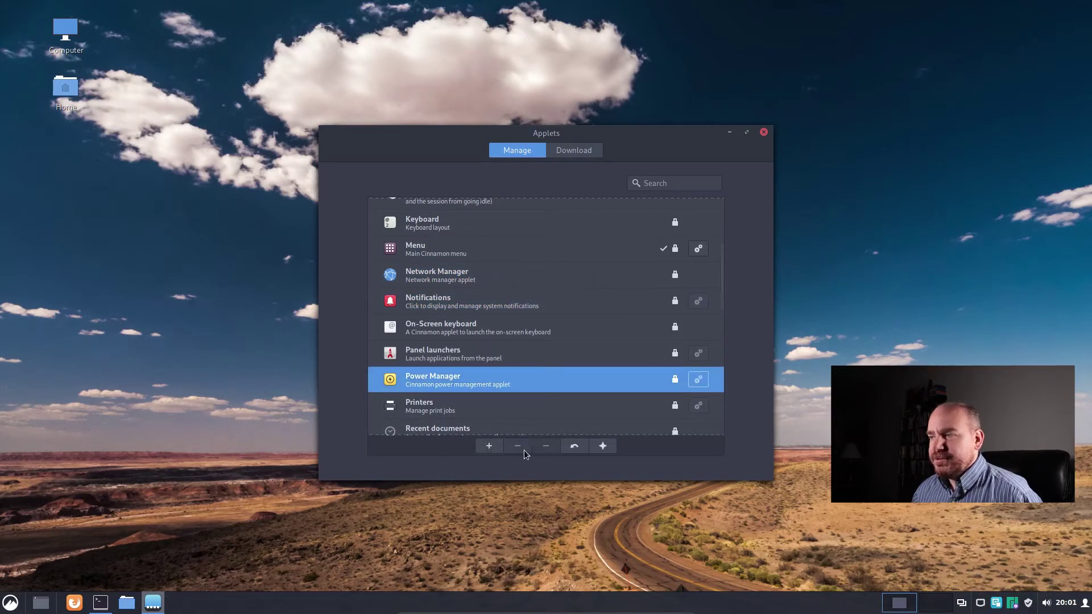
Move down the applet list past Sound and System Tray, which stay, and select the User Applet
{"action": "scroll", "coordinate": [606, 372], "scroll_direction": "down", "scroll_amount": 1}
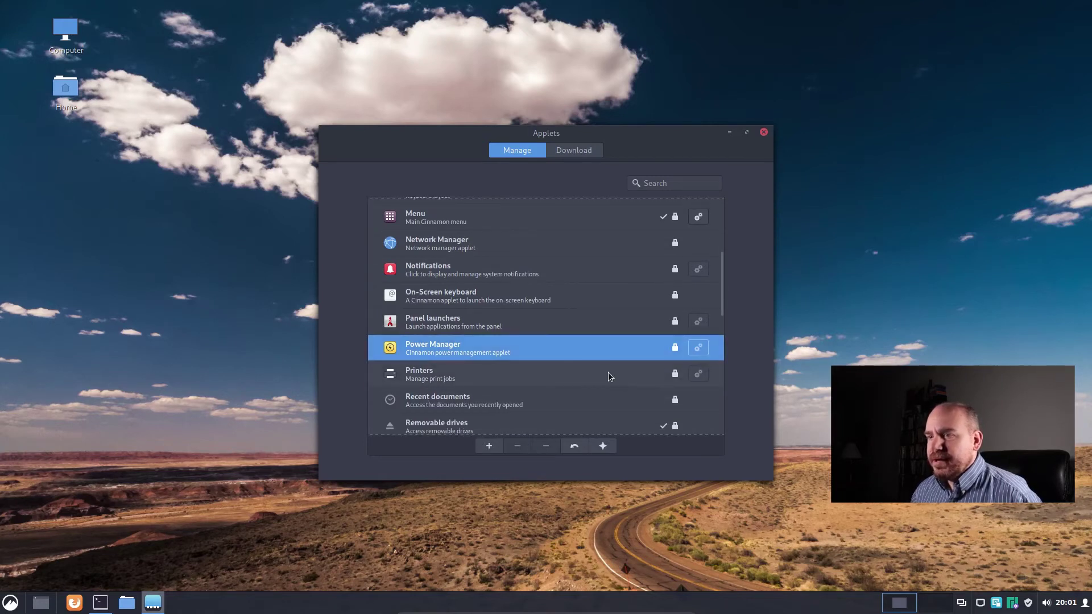
{"action": "left_click", "coordinate": [520, 424]}
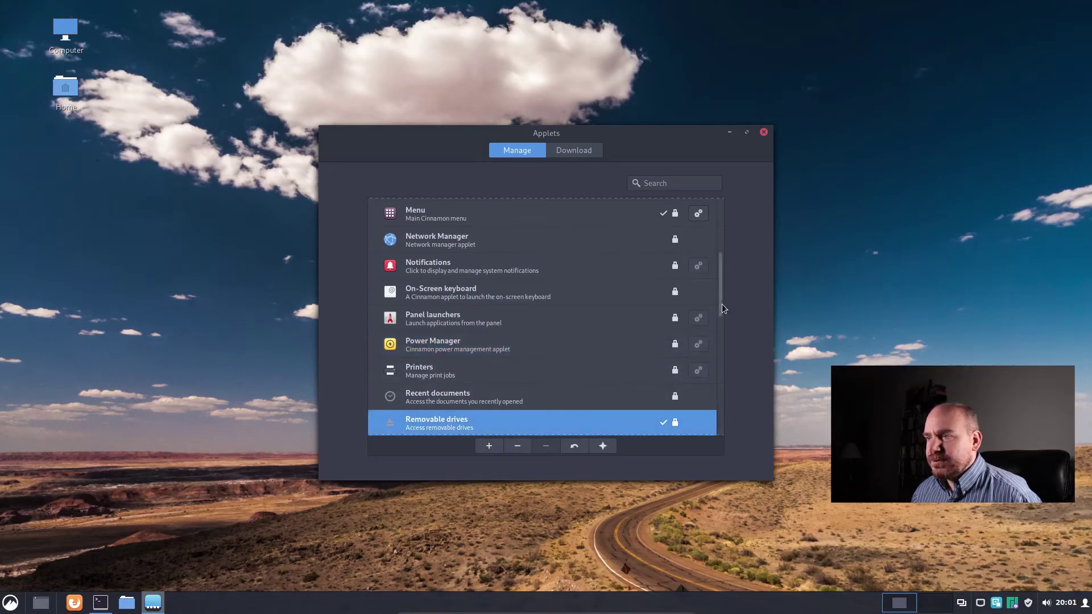
{"action": "left_click_drag", "start_coordinate": [722, 303], "coordinate": [726, 377]}
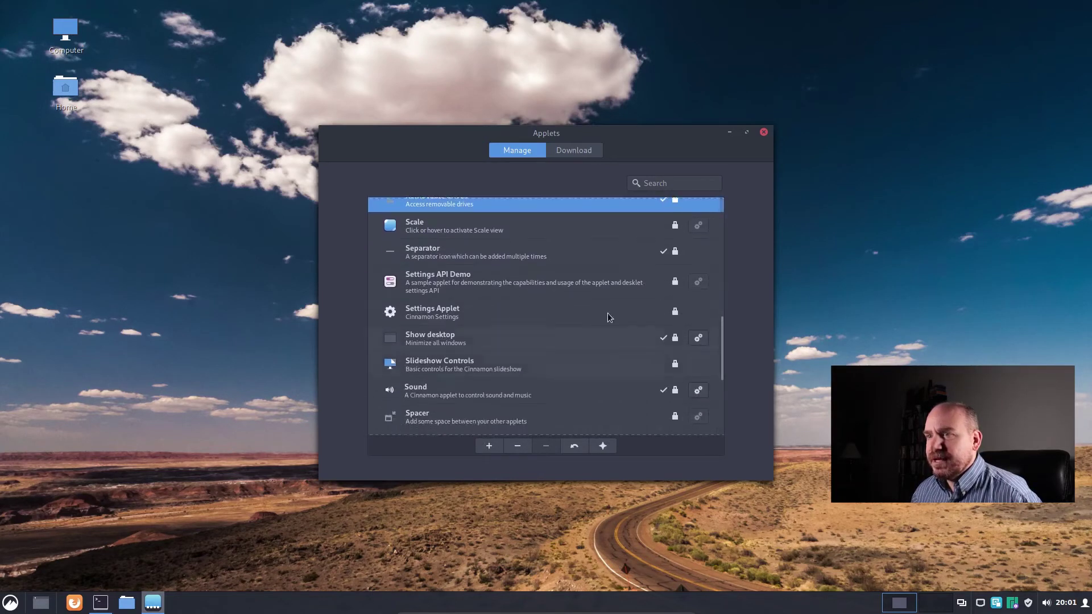
{"action": "left_click", "coordinate": [535, 259]}
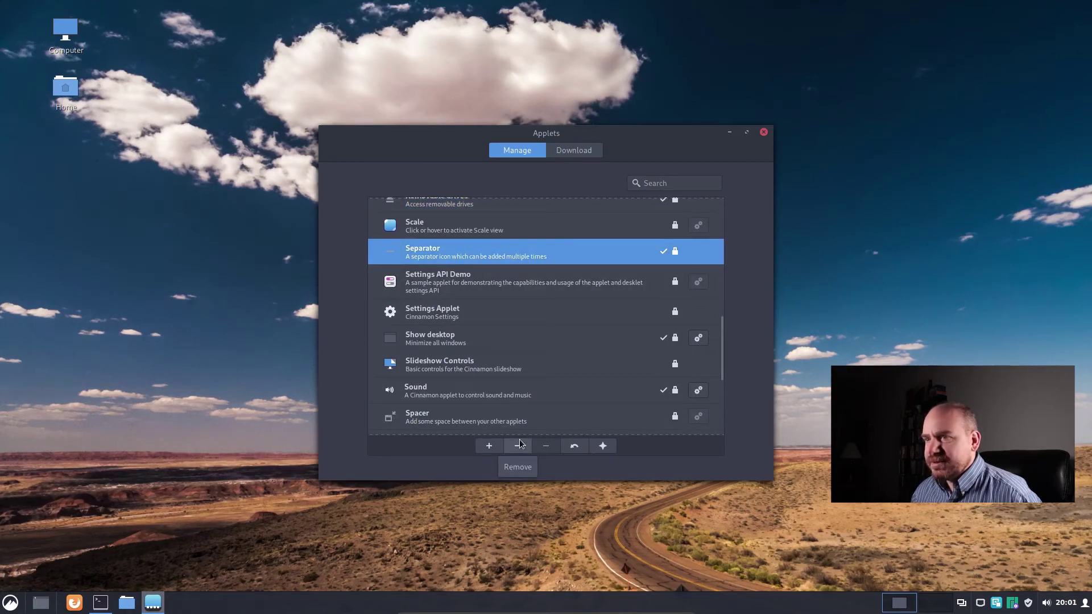
{"action": "left_click", "coordinate": [568, 336]}
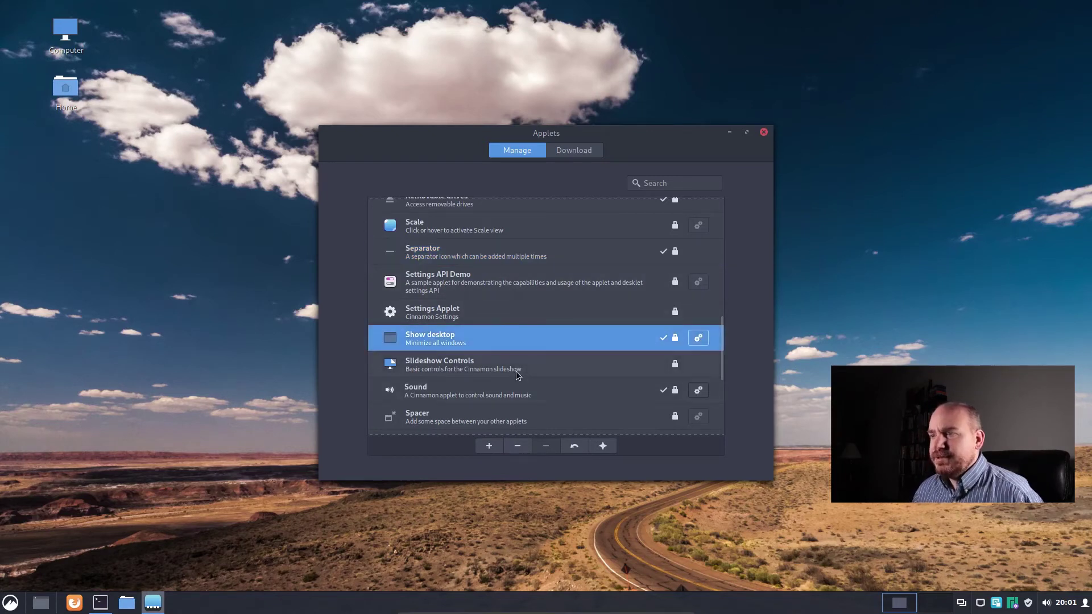
{"action": "left_click", "coordinate": [514, 391]}
{"action": "scroll", "coordinate": [601, 401], "scroll_direction": "down", "scroll_amount": 4}
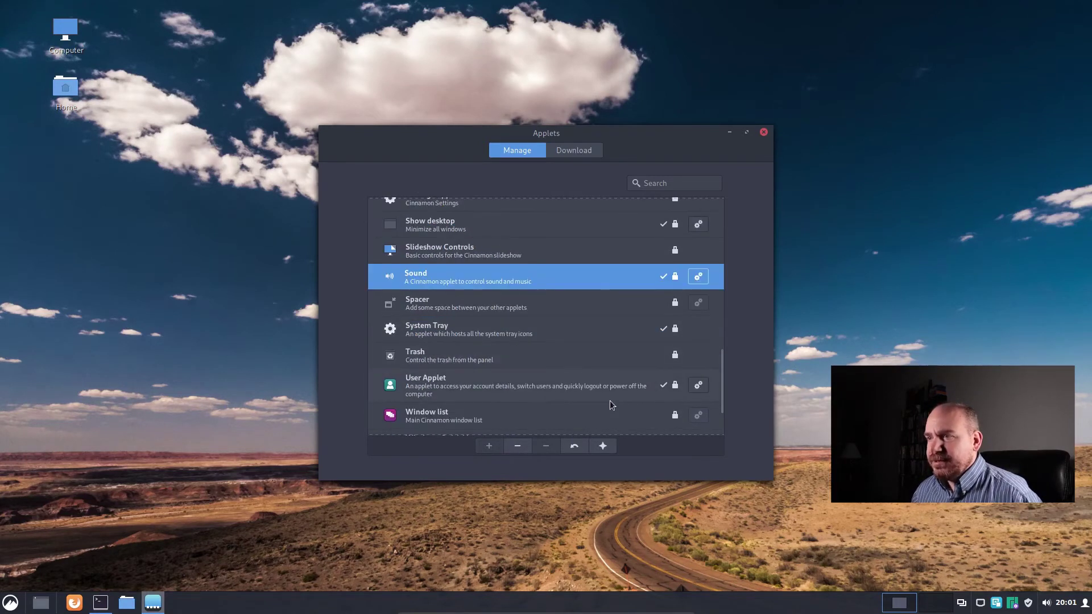
{"action": "left_click", "coordinate": [475, 337]}
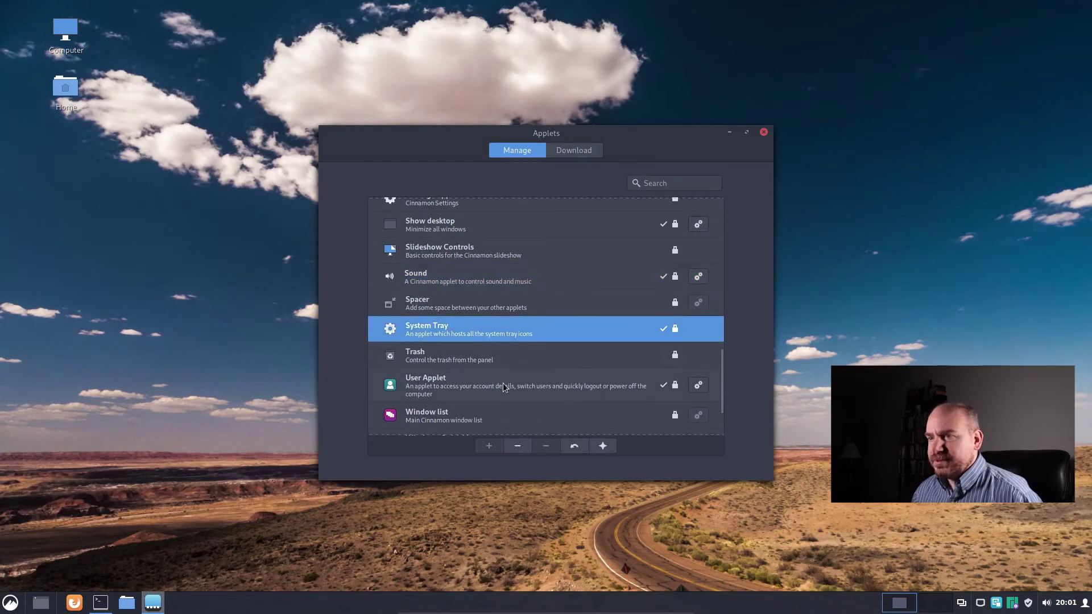
{"action": "left_click", "coordinate": [504, 387]}
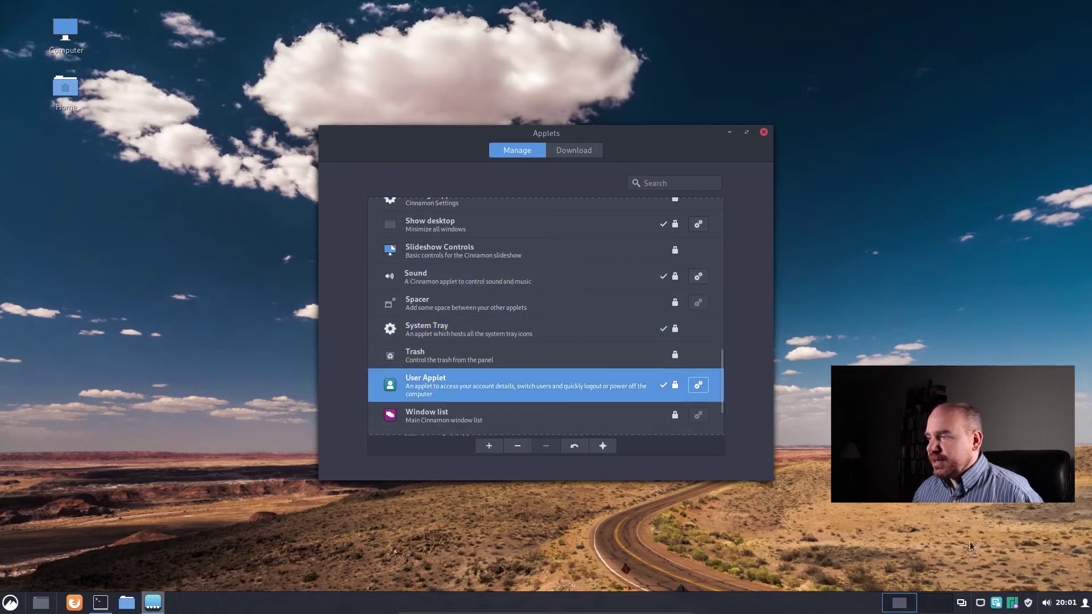
Check the panel's user applet and main menu, then remove the User Applet
{"action": "left_click", "coordinate": [1084, 604]}
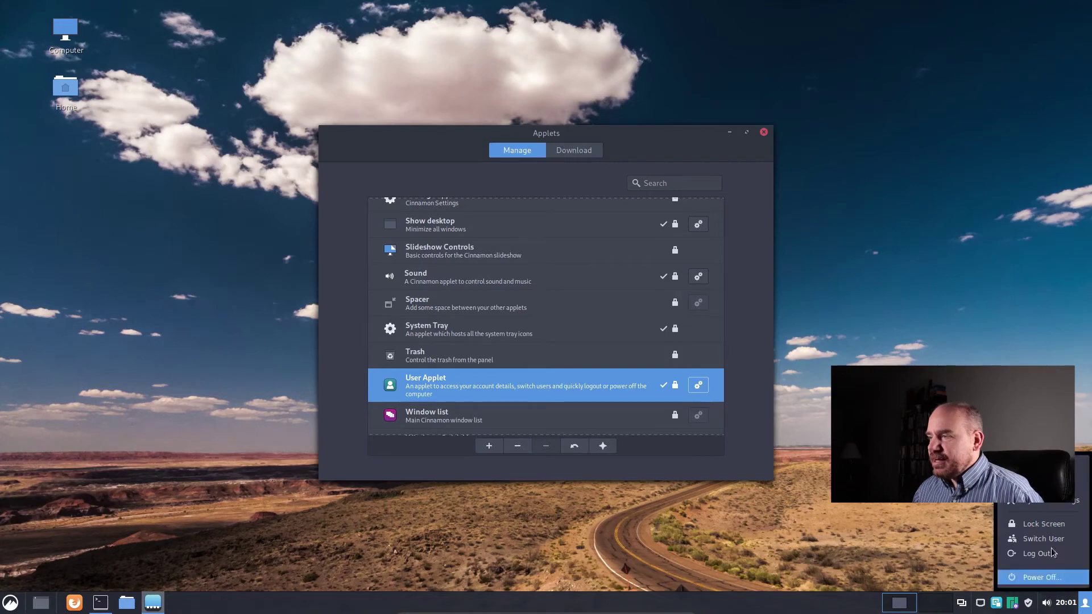
{"action": "left_click", "coordinate": [905, 527]}
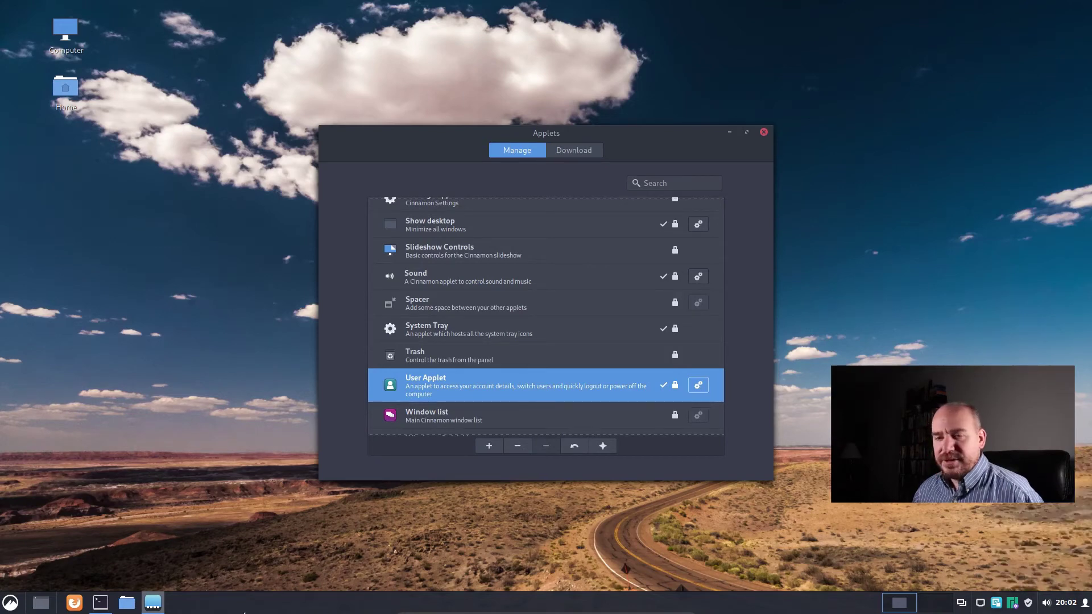
{"action": "left_click", "coordinate": [11, 603]}
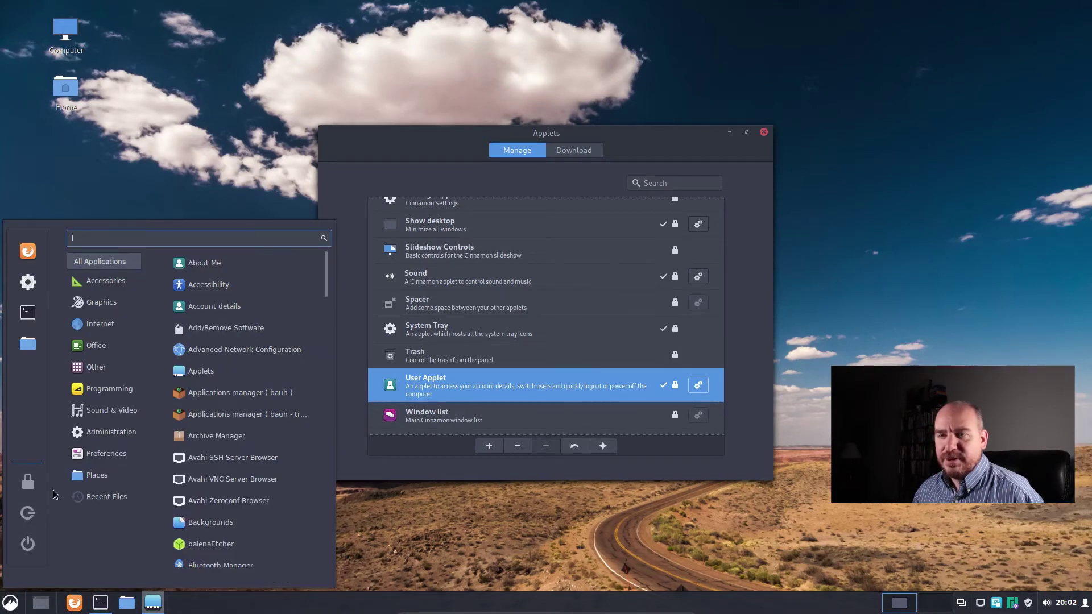
{"action": "left_click", "coordinate": [853, 520]}
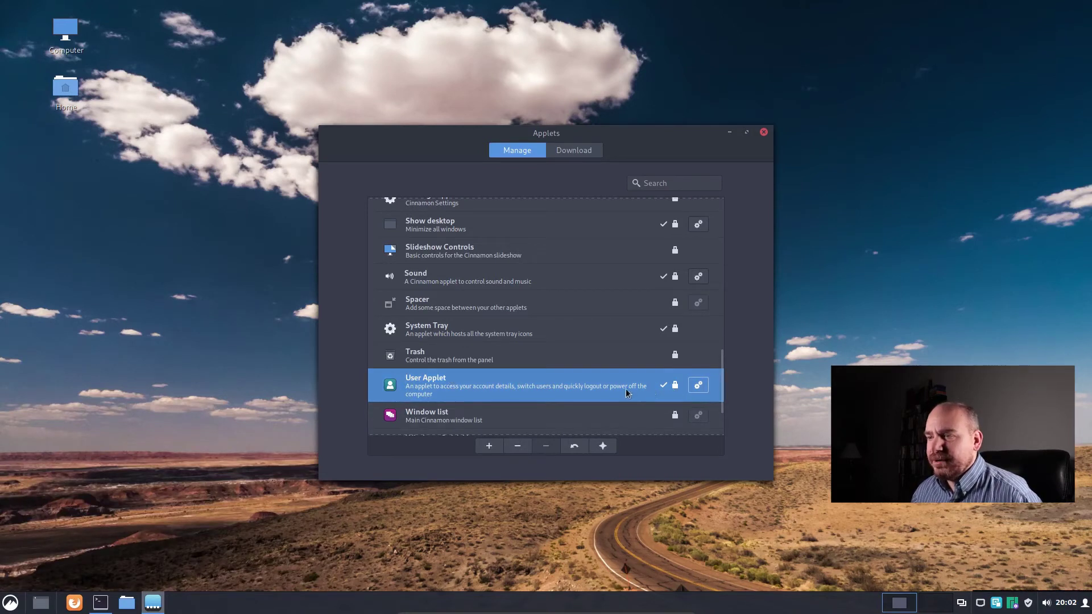
{"action": "left_click", "coordinate": [526, 447]}
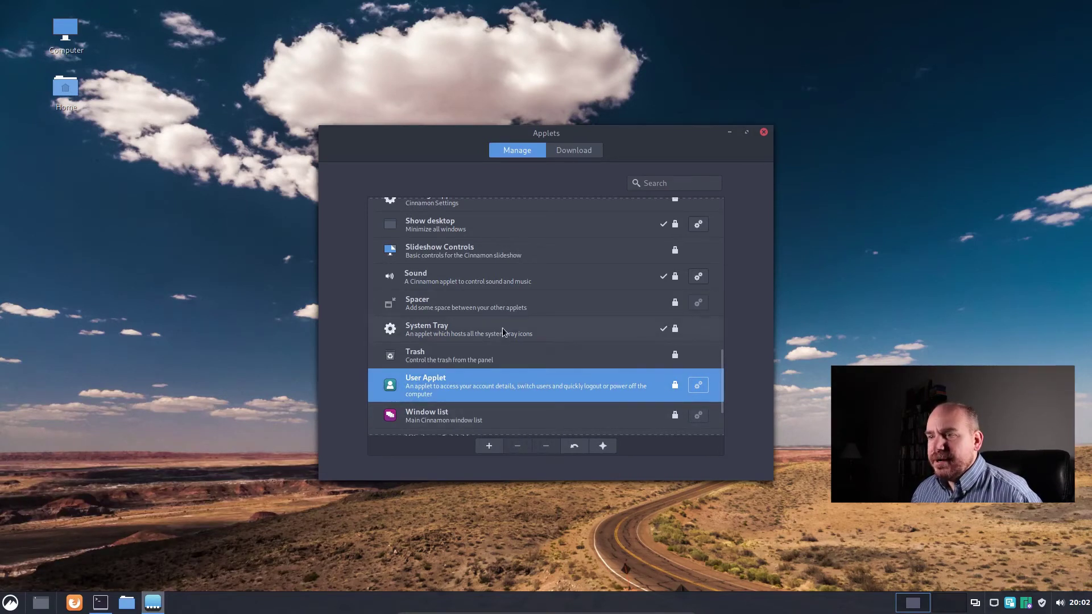
Remove the Windows Quick List and Workspace switcher applets
{"action": "scroll", "coordinate": [500, 387], "scroll_direction": "down", "scroll_amount": 1}
{"action": "scroll", "coordinate": [483, 376], "scroll_direction": "down", "scroll_amount": 1}
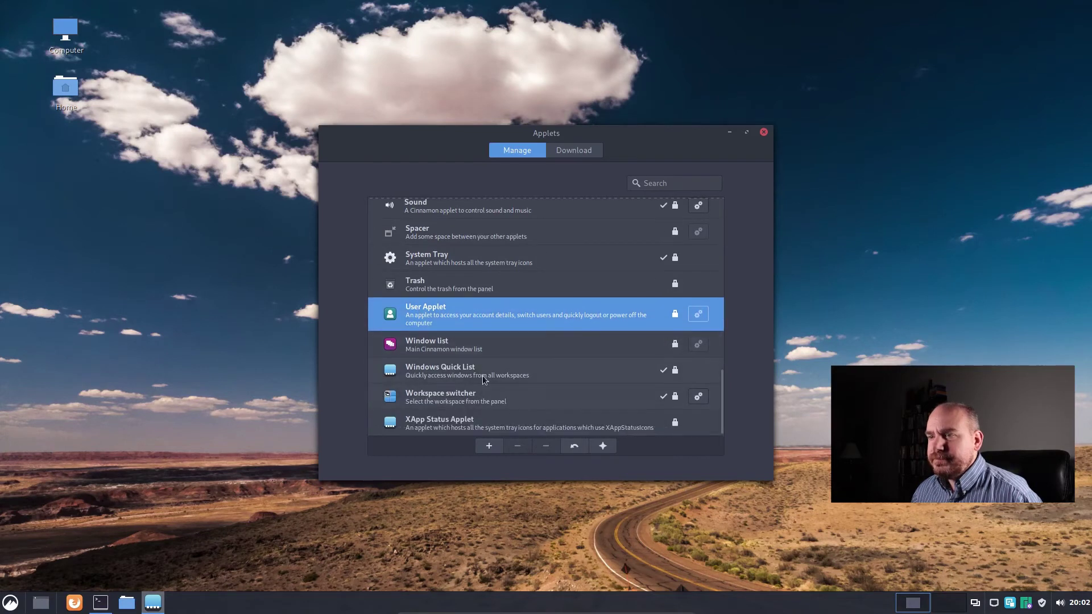
{"action": "left_click", "coordinate": [473, 371]}
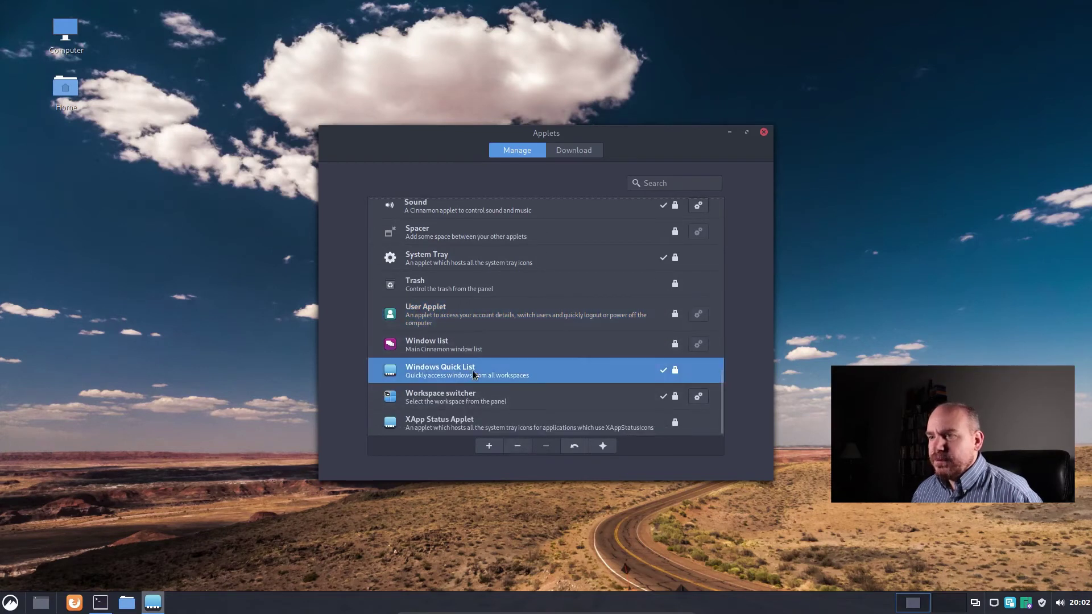
{"action": "left_click", "coordinate": [518, 447]}
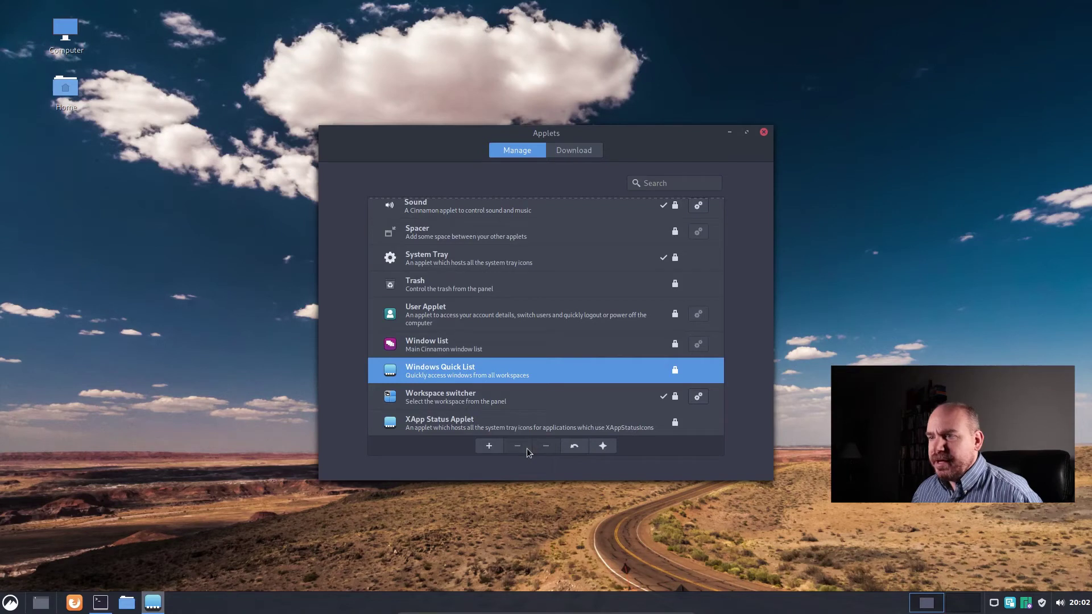
{"action": "left_click", "coordinate": [508, 405]}
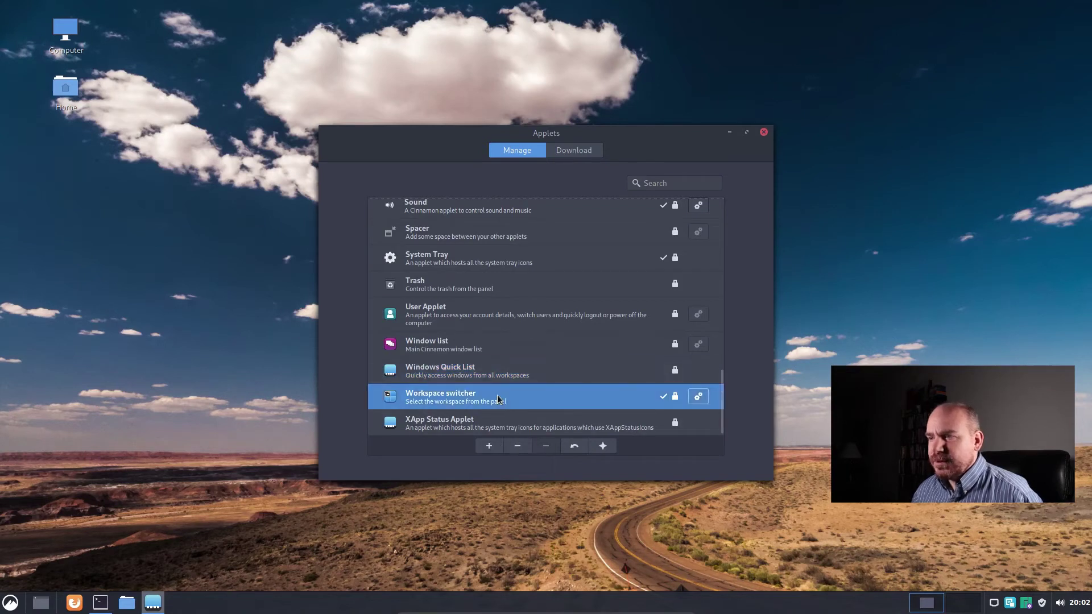
{"action": "left_click", "coordinate": [523, 447]}
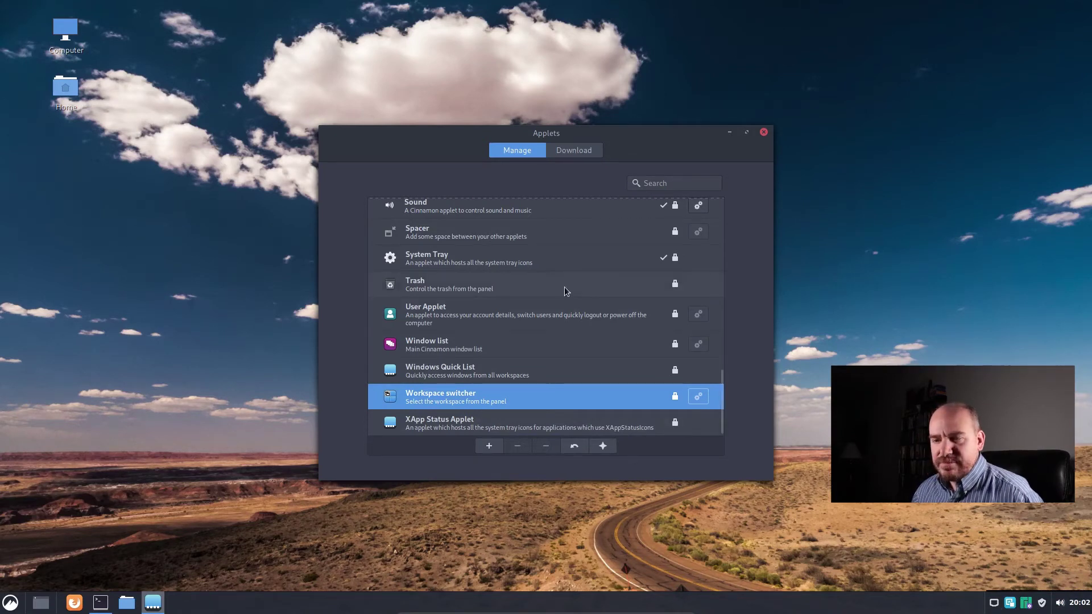
Close the applets manager and remove the separator at the left end of the panel
{"action": "left_click", "coordinate": [764, 133]}
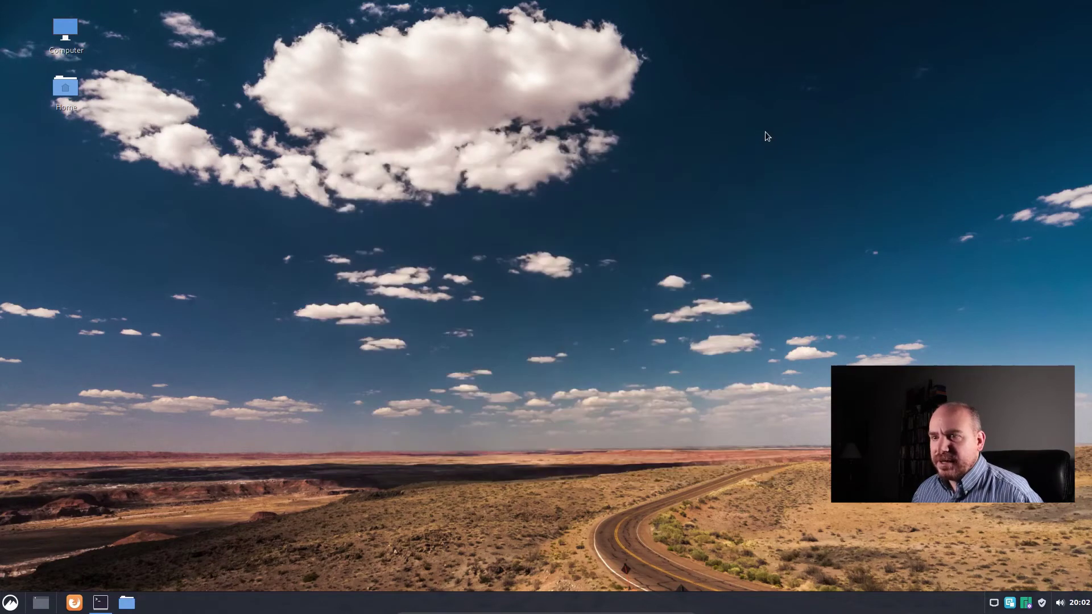
{"action": "right_click", "coordinate": [58, 605]}
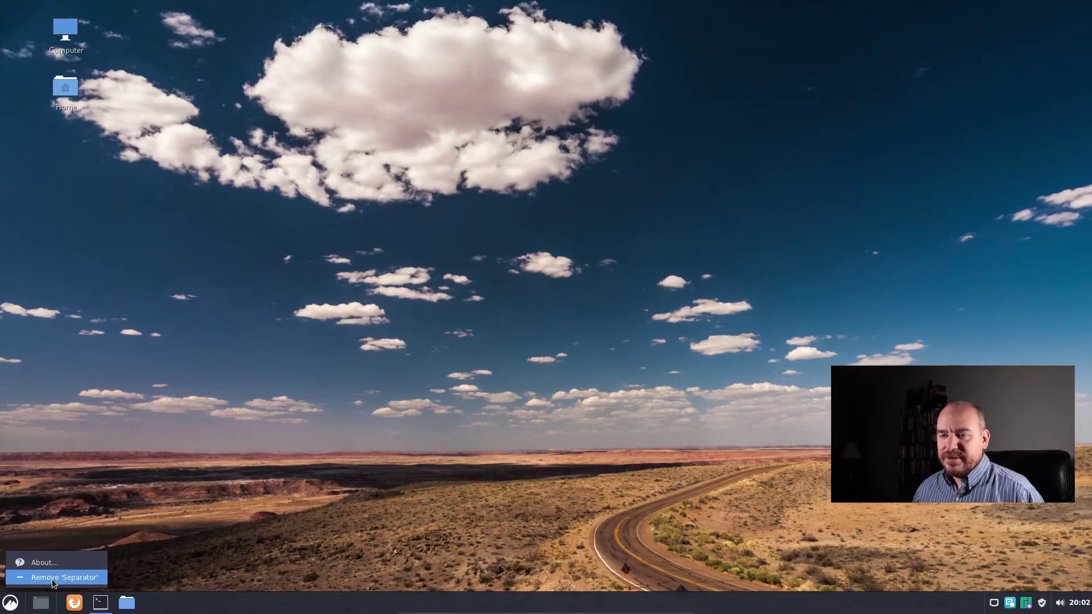
{"action": "left_click", "coordinate": [59, 578]}
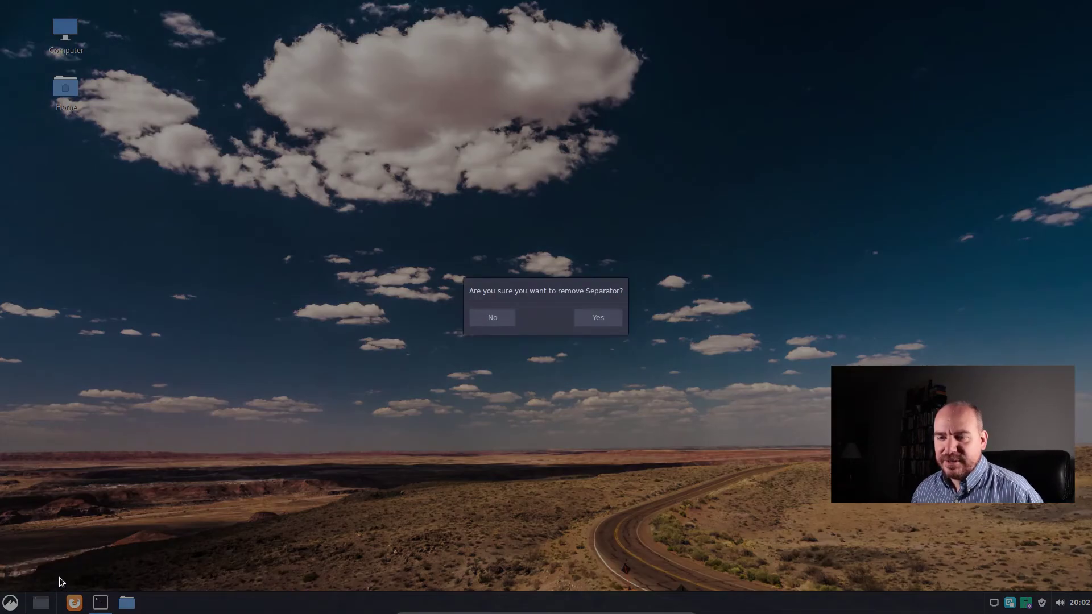
{"action": "left_click", "coordinate": [594, 316]}
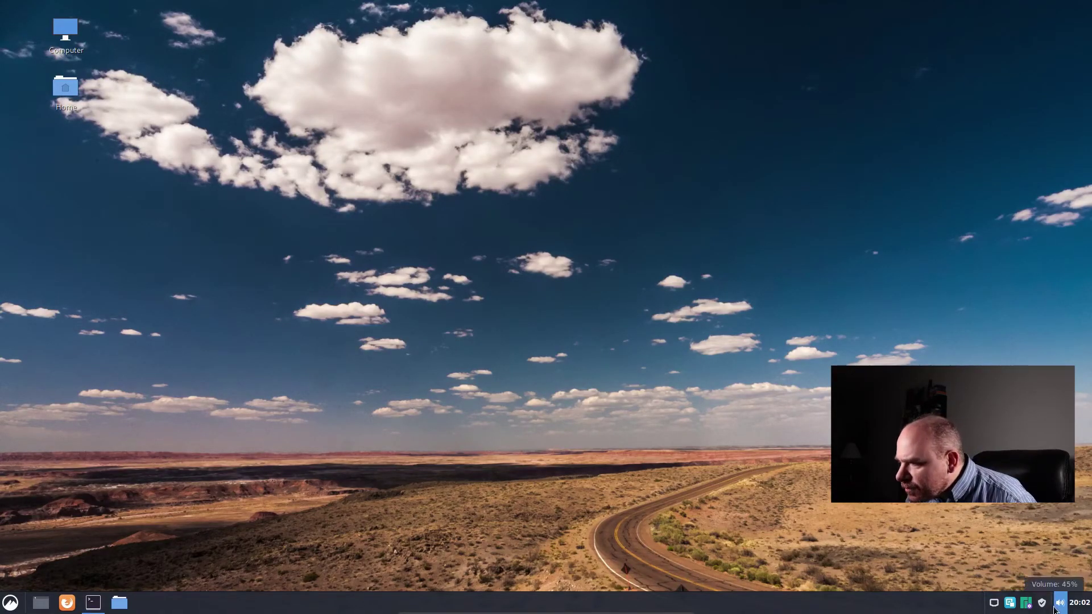
Remove the second separator near the right end of the panel
{"action": "right_click", "coordinate": [1051, 609]}
{"action": "left_click", "coordinate": [1047, 577]}
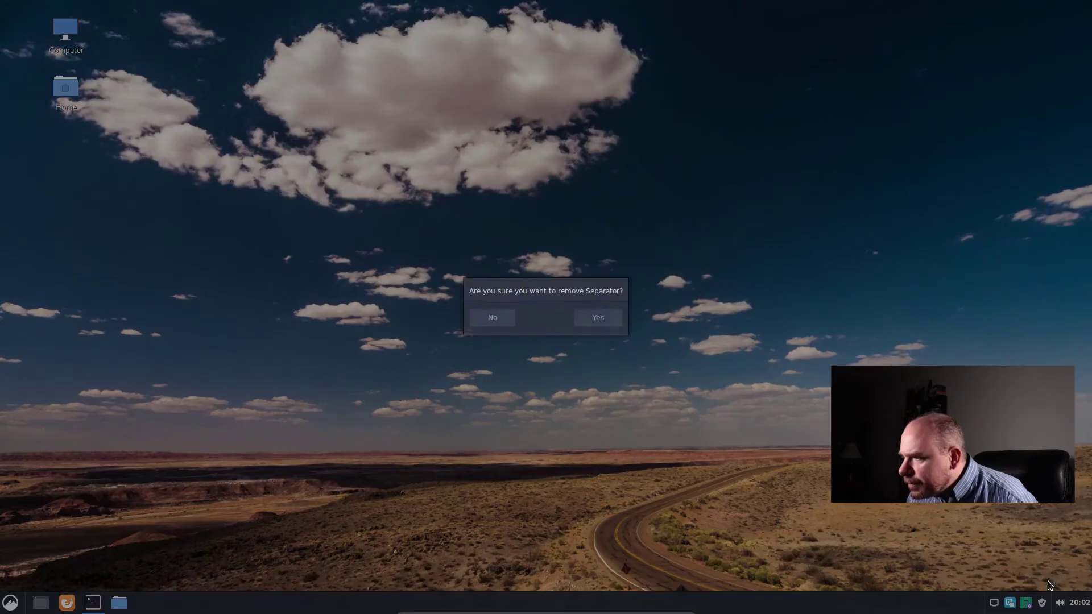
{"action": "left_click", "coordinate": [592, 322]}
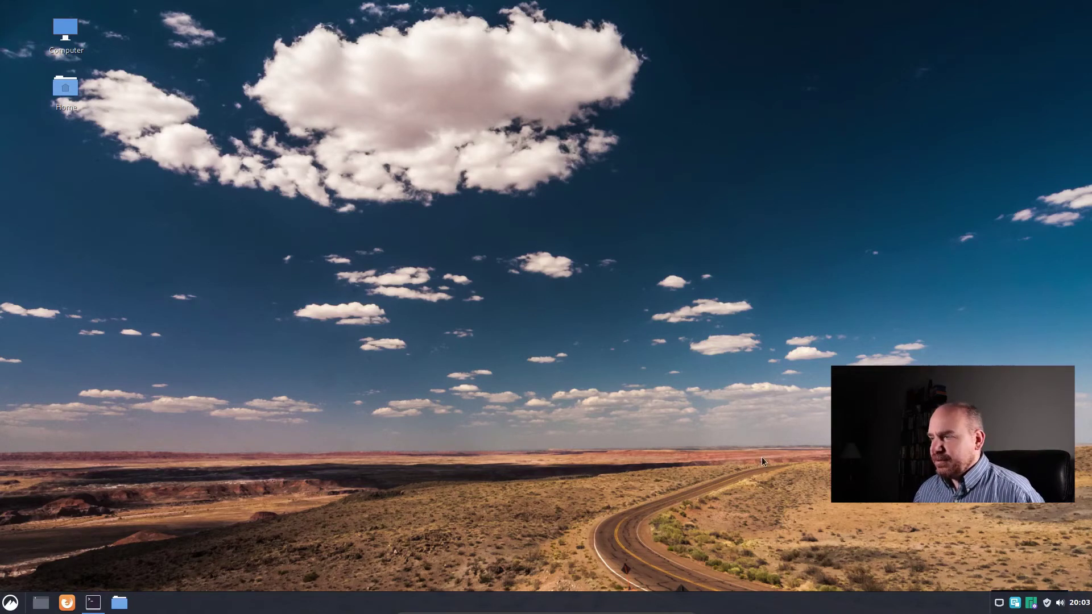
Switch off the Mounted Drives, Home and Computer desktop icons, then close both settings windows
{"action": "right_click", "coordinate": [309, 200]}
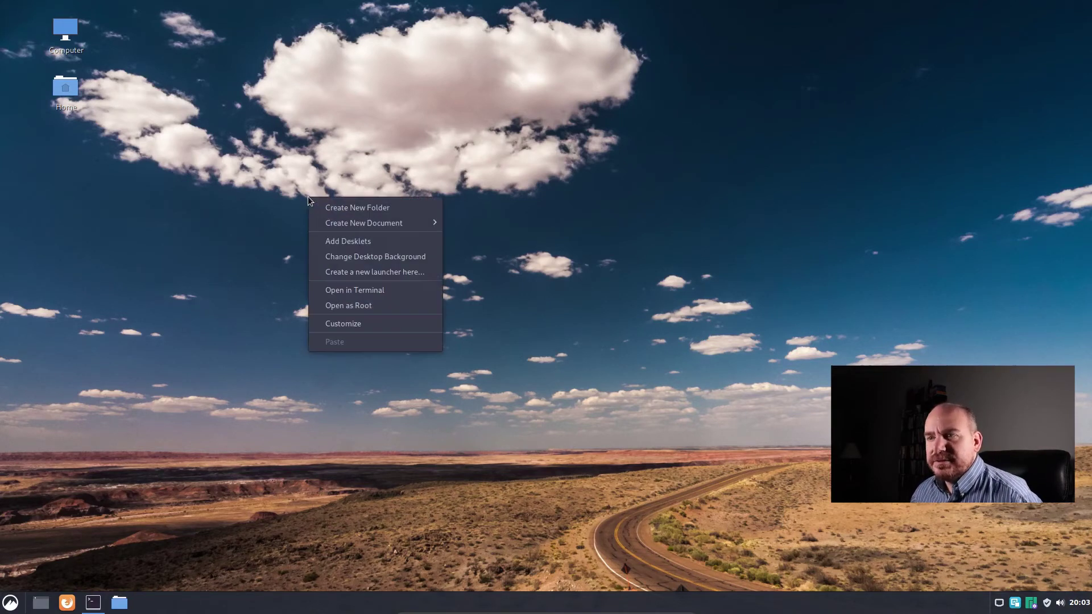
{"action": "left_click", "coordinate": [374, 325]}
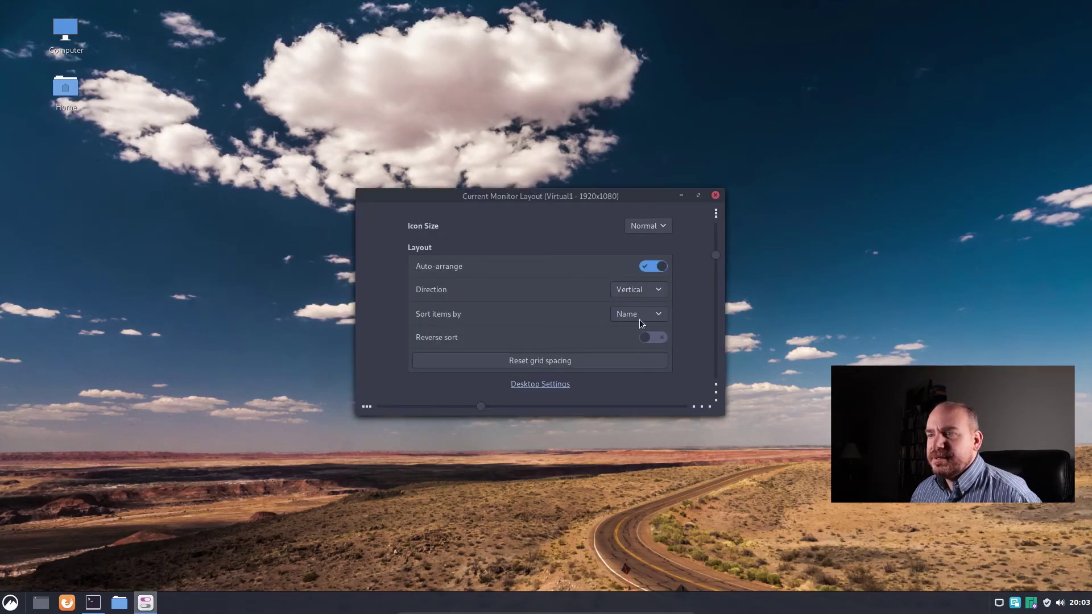
{"action": "left_click", "coordinate": [540, 386]}
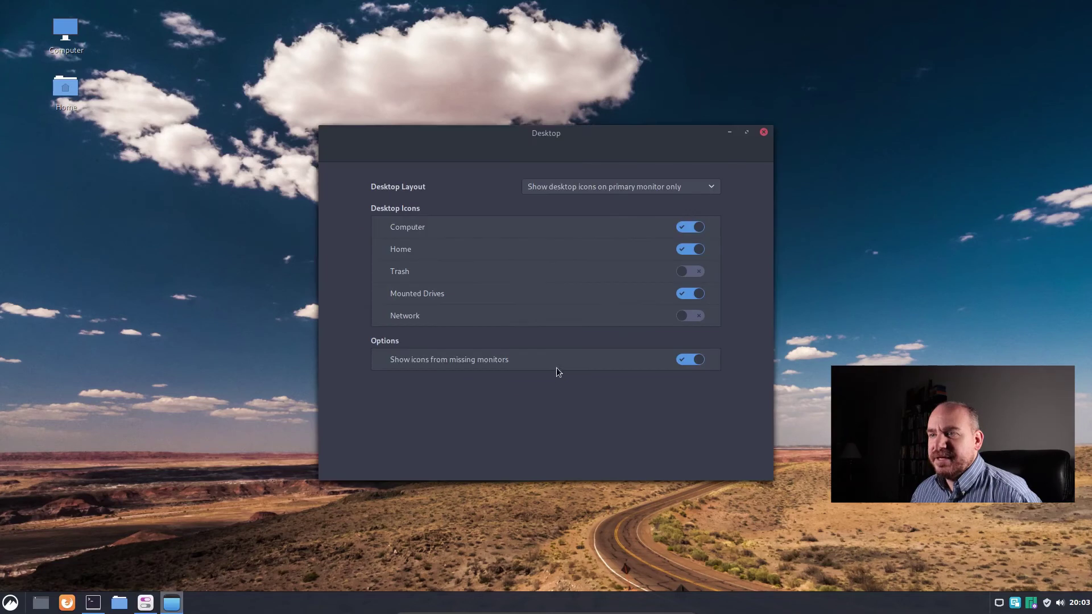
{"action": "left_click", "coordinate": [690, 294]}
{"action": "left_click", "coordinate": [690, 249]}
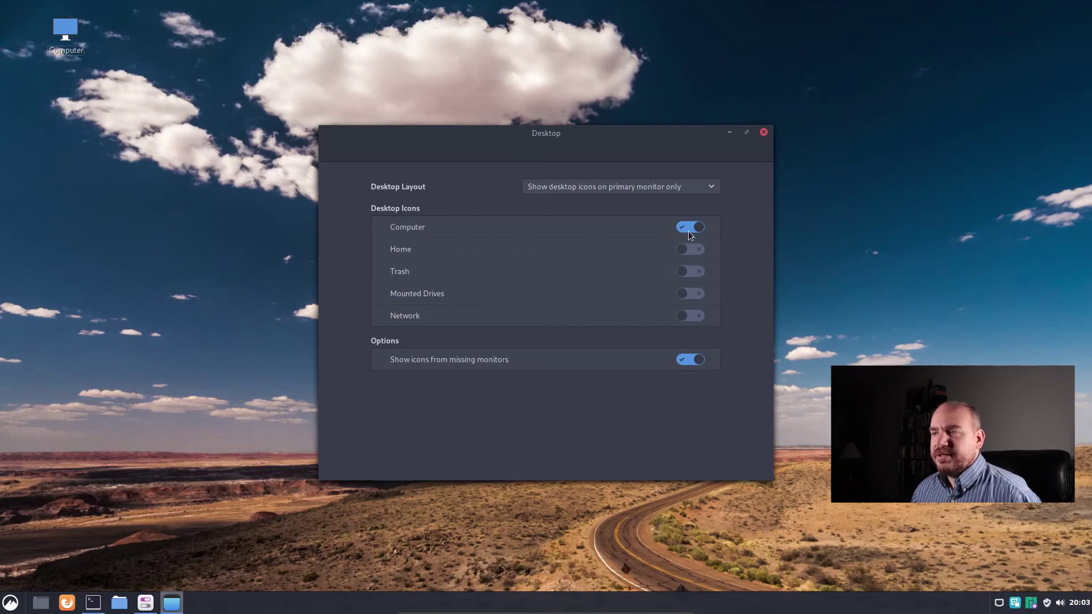
{"action": "left_click", "coordinate": [689, 228]}
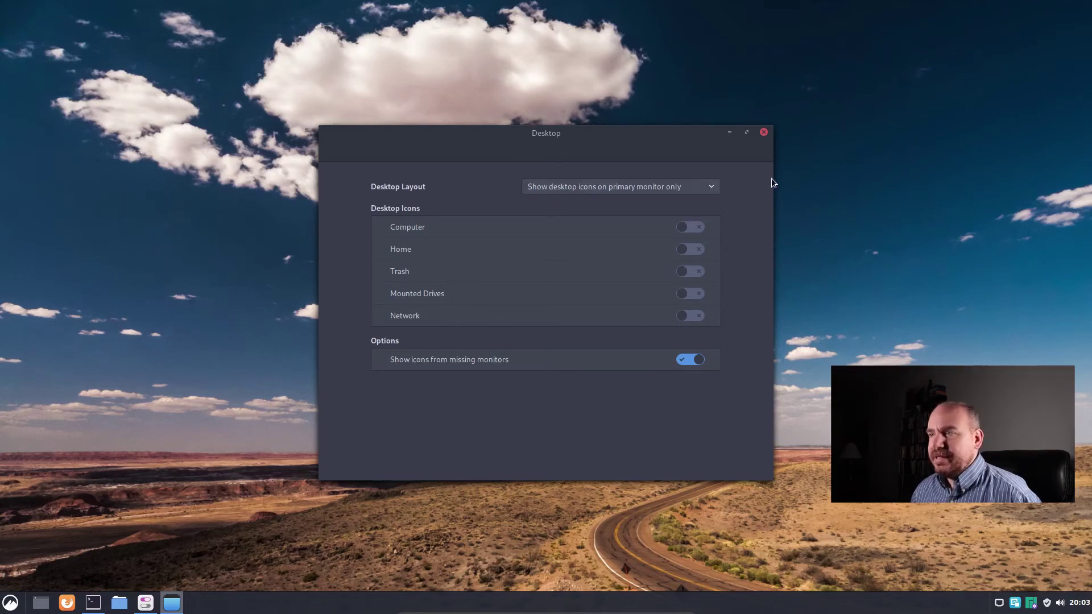
{"action": "left_click", "coordinate": [764, 132]}
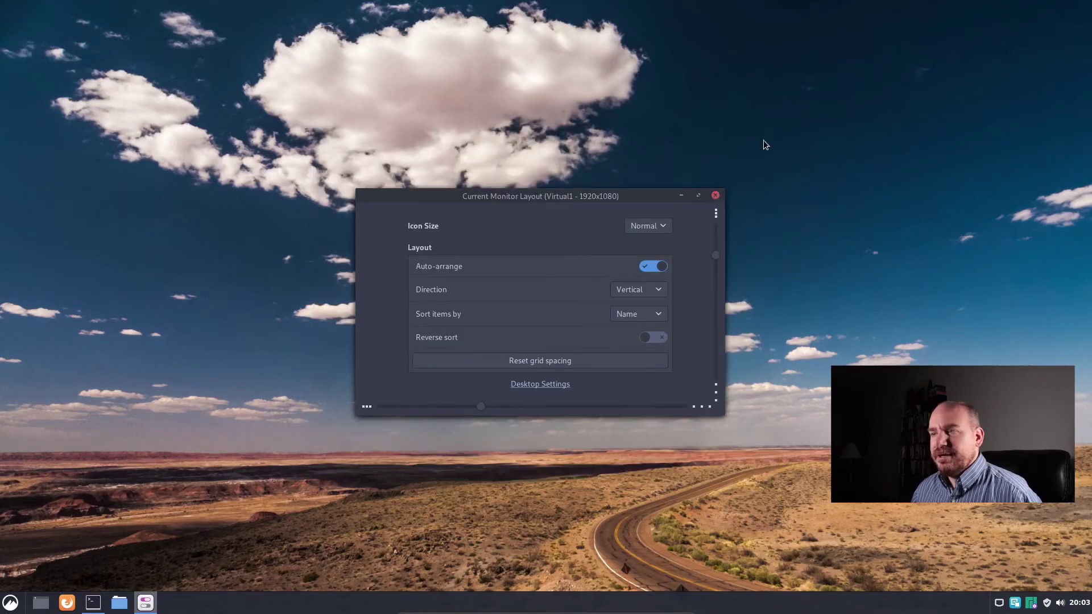
{"action": "left_click", "coordinate": [715, 195]}
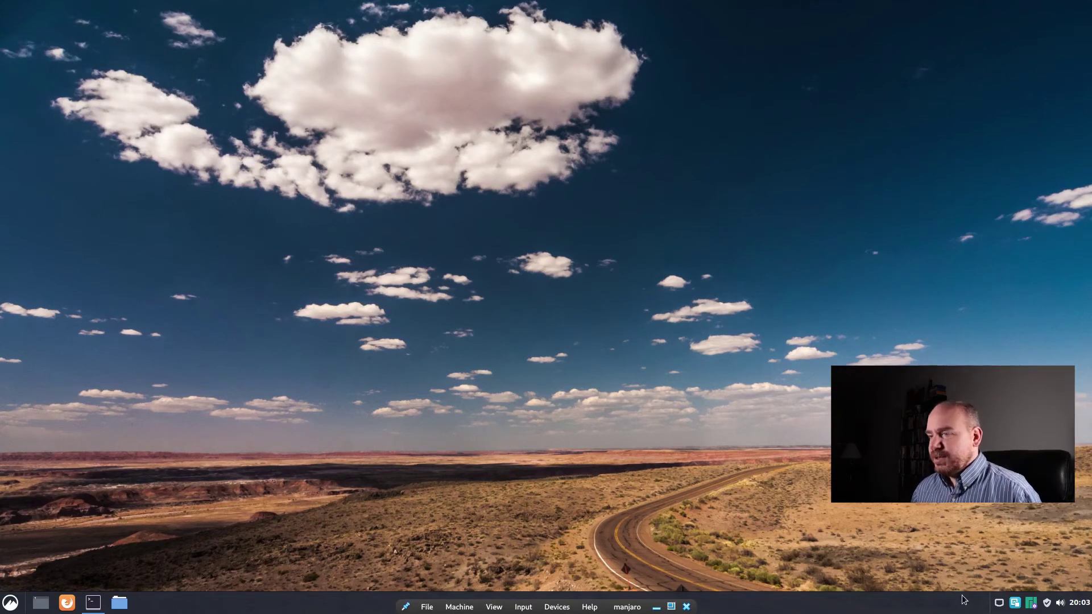
In the clock's Calendar settings, switch on 'Use a custom date format'
{"action": "right_click", "coordinate": [1087, 604]}
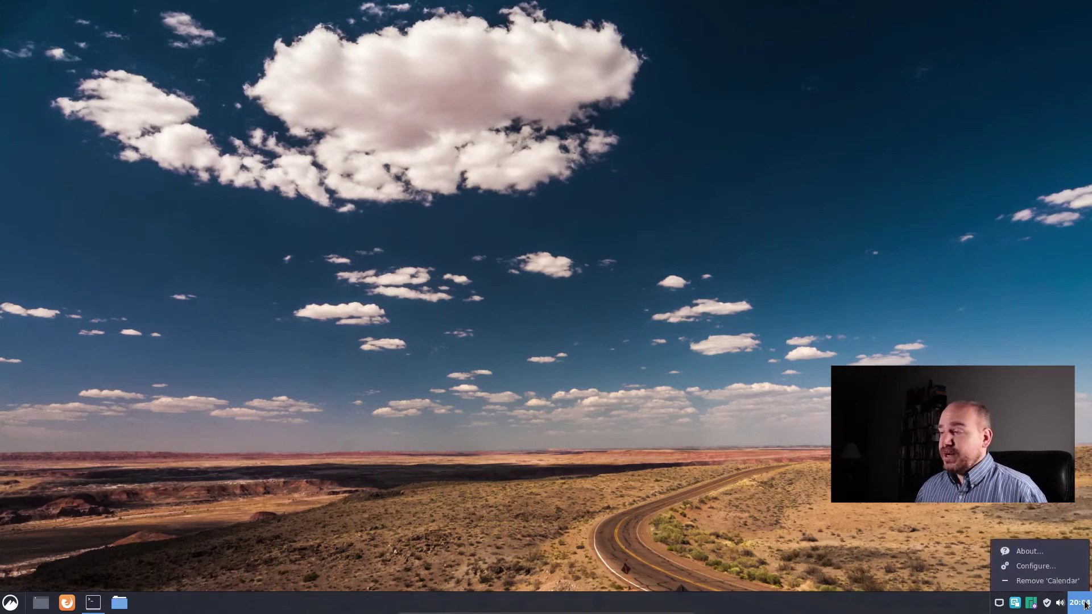
{"action": "left_click", "coordinate": [1053, 558]}
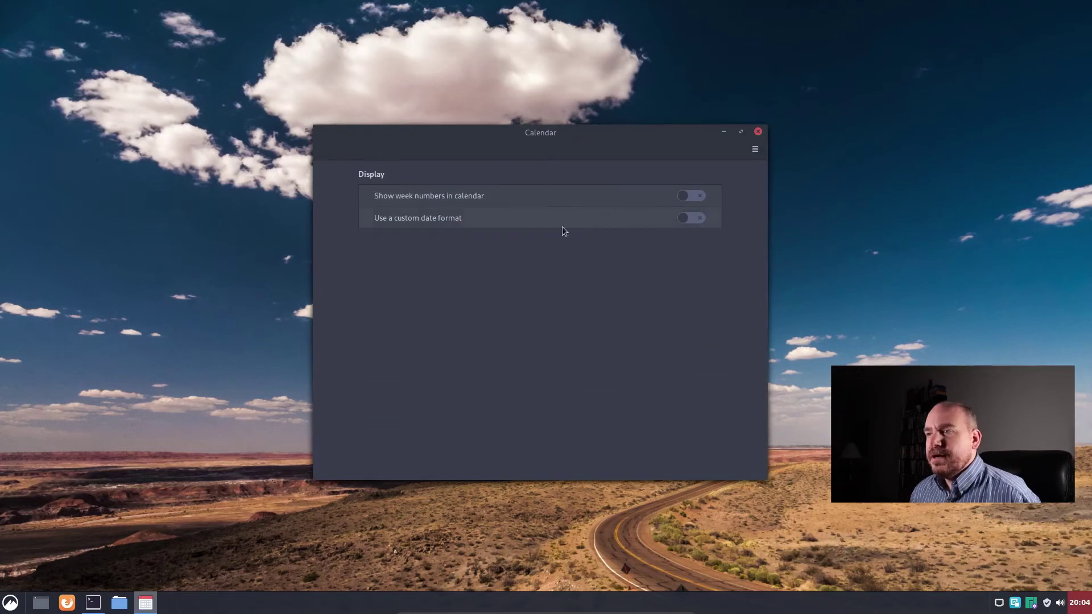
{"action": "left_click", "coordinate": [687, 219]}
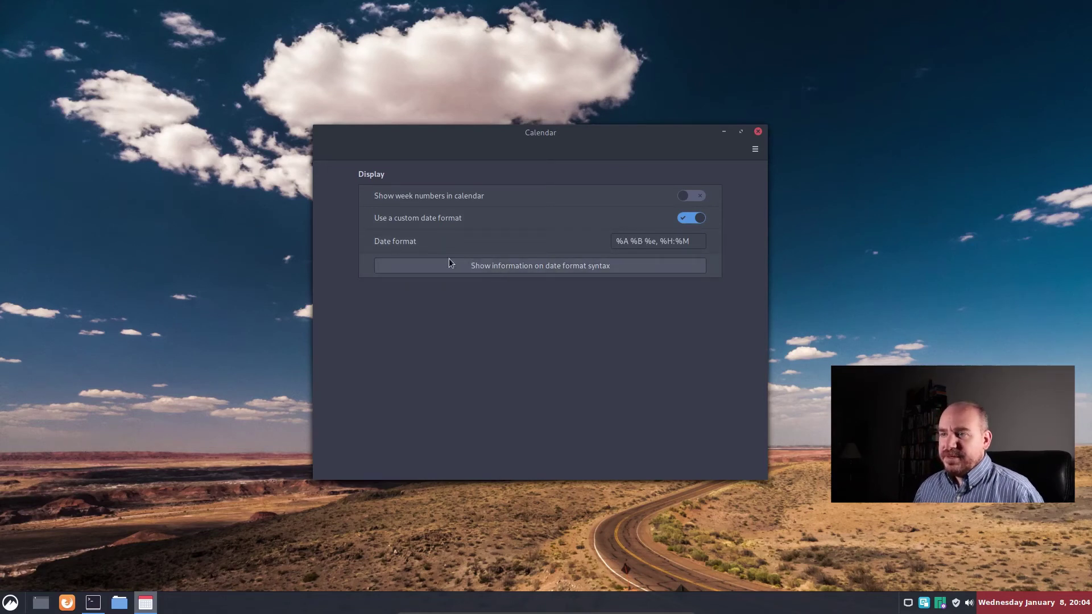
Browse the foragoodstrftime.com format reference and its presets, then return to the calendar settings
{"action": "left_click", "coordinate": [513, 268]}
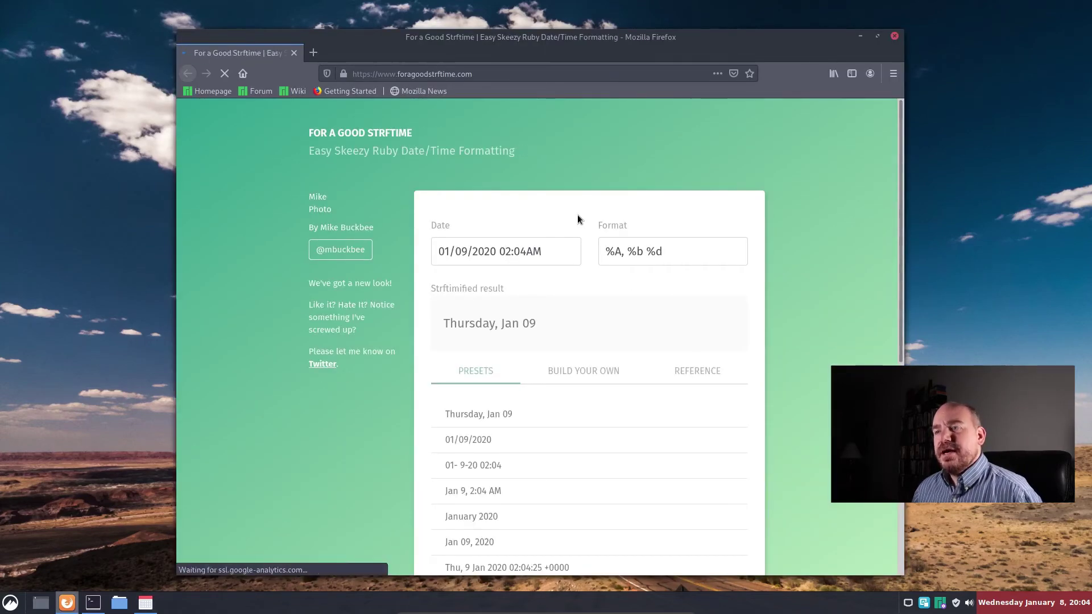
{"action": "scroll", "coordinate": [712, 377], "scroll_direction": "down", "scroll_amount": 8}
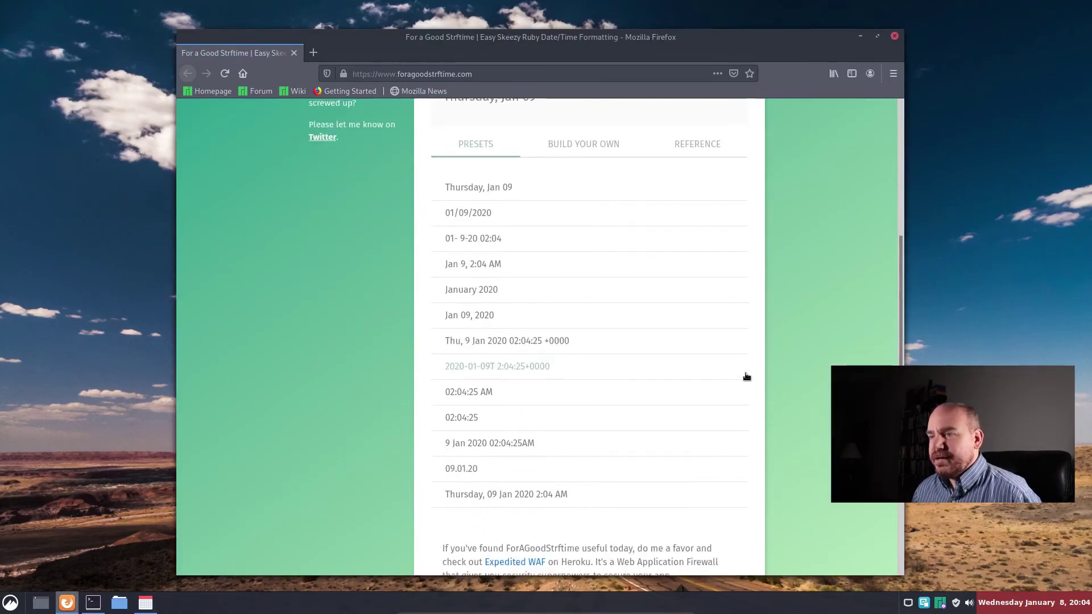
{"action": "scroll", "coordinate": [748, 408], "scroll_direction": "up", "scroll_amount": 8}
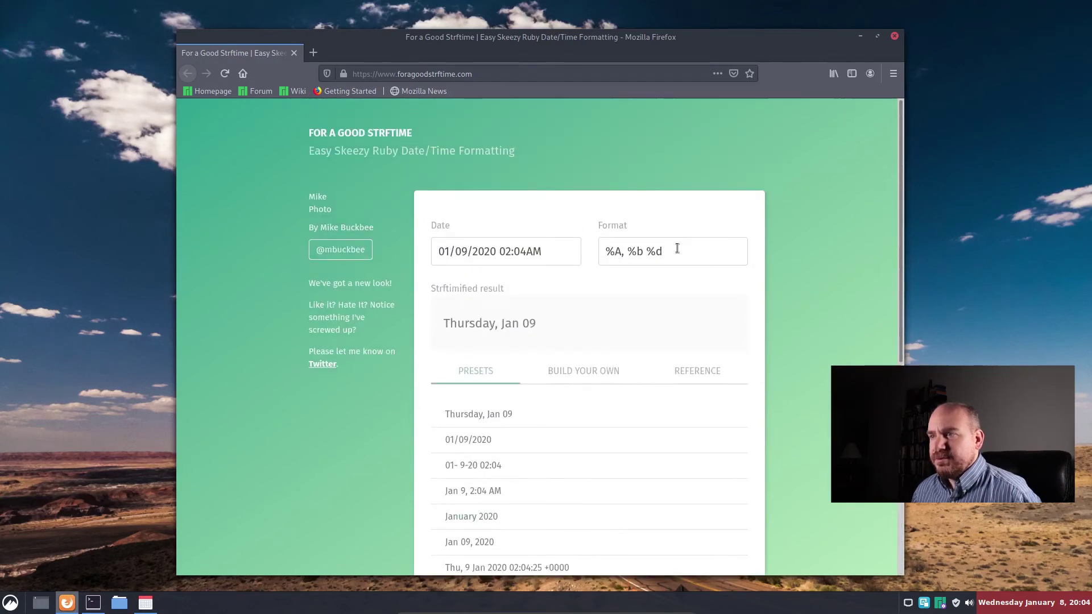
{"action": "left_click", "coordinate": [613, 247]}
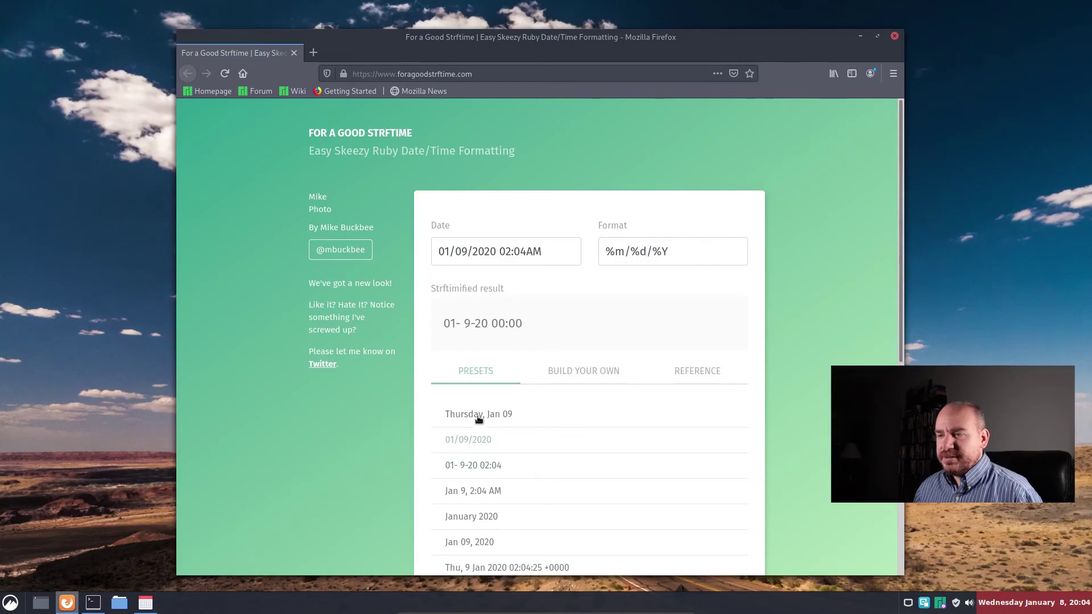
{"action": "scroll", "coordinate": [489, 504], "scroll_direction": "down", "scroll_amount": 3}
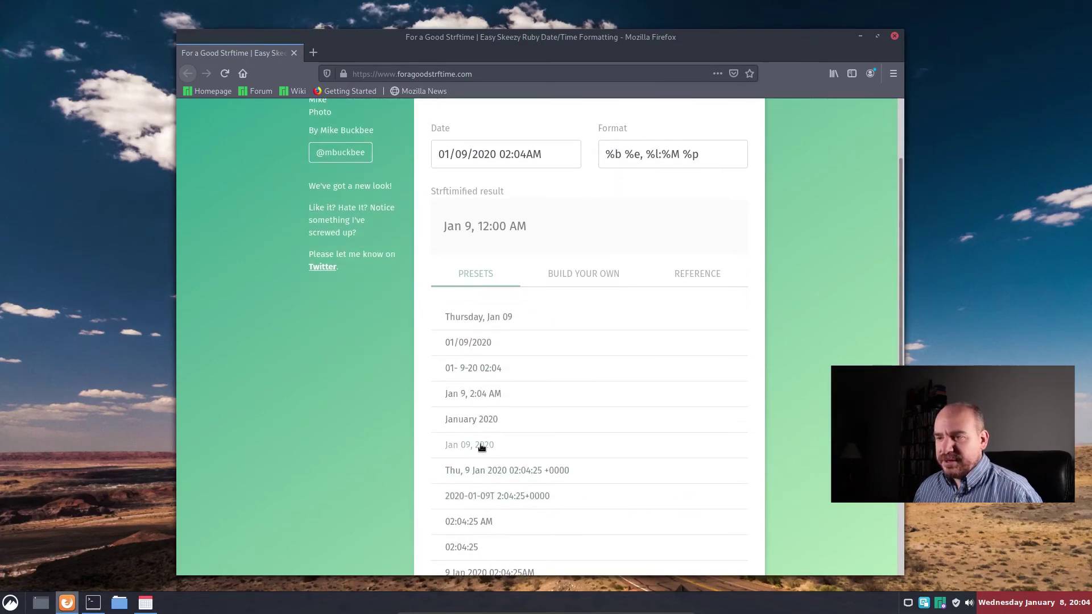
{"action": "scroll", "coordinate": [561, 455], "scroll_direction": "down", "scroll_amount": 4}
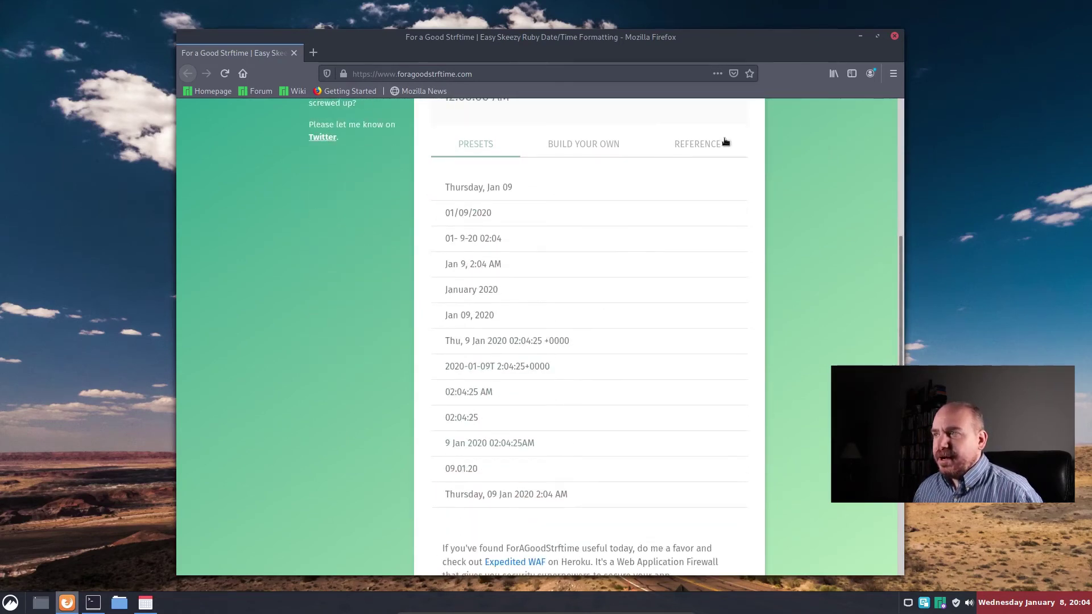
{"action": "left_click", "coordinate": [861, 36]}
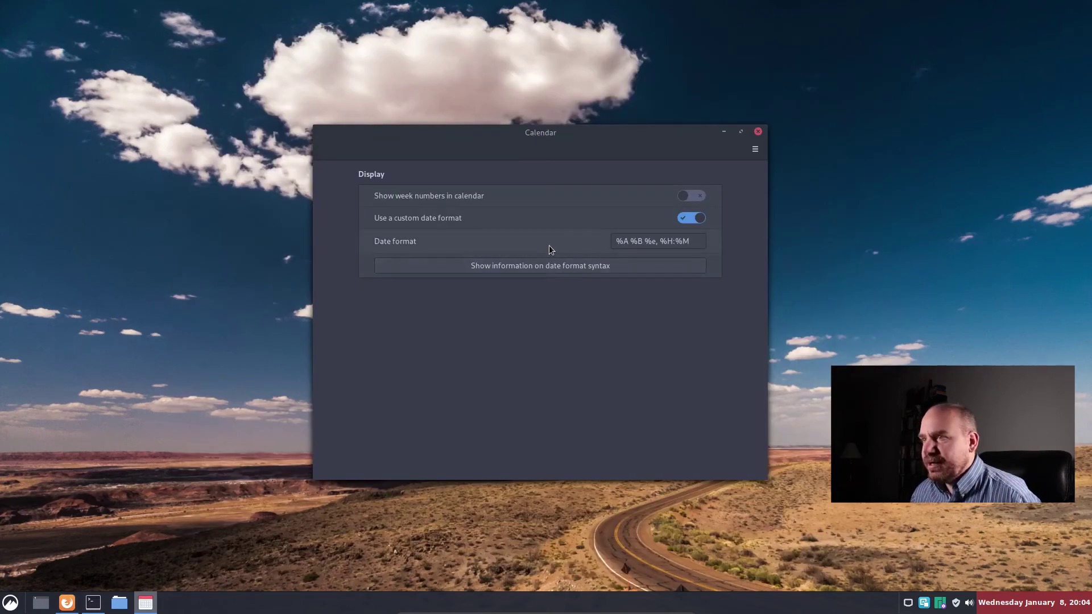
Replace the date format with '%m/%d/%Y, %l:%M %P' and close the Calendar settings
{"action": "left_click", "coordinate": [667, 241]}
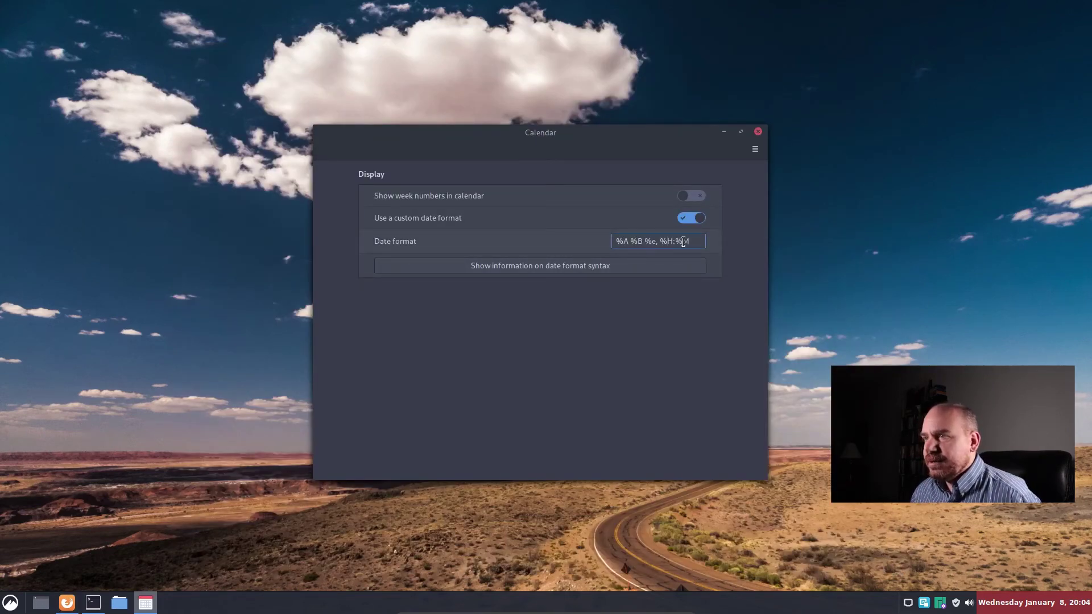
{"action": "left_click_drag", "start_coordinate": [660, 241], "coordinate": [543, 217]}
{"action": "key", "text": "ctrl+a"}
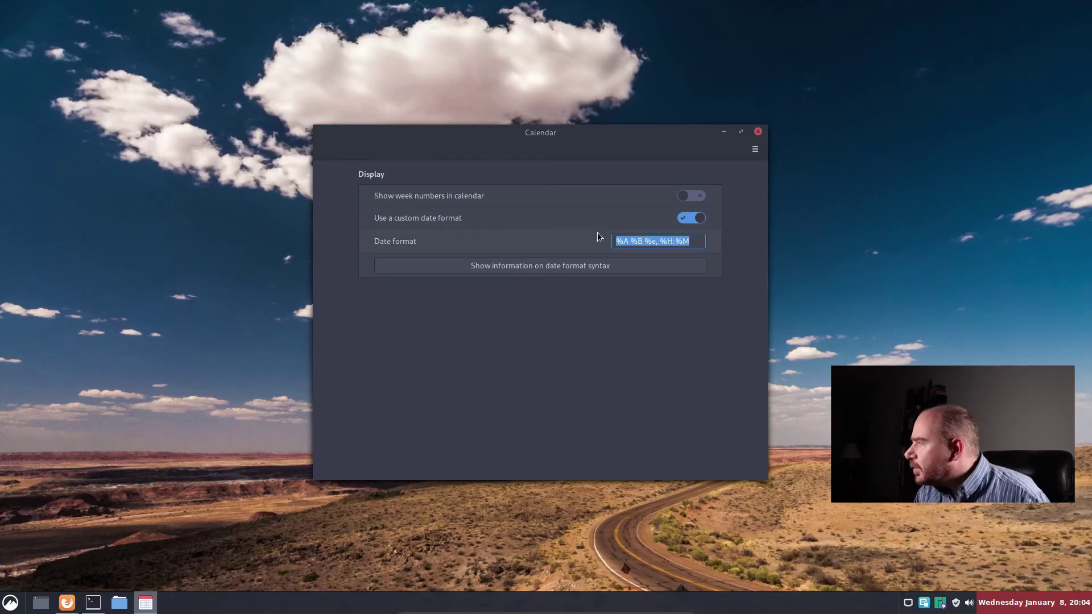
{"action": "type", "text": "%"}
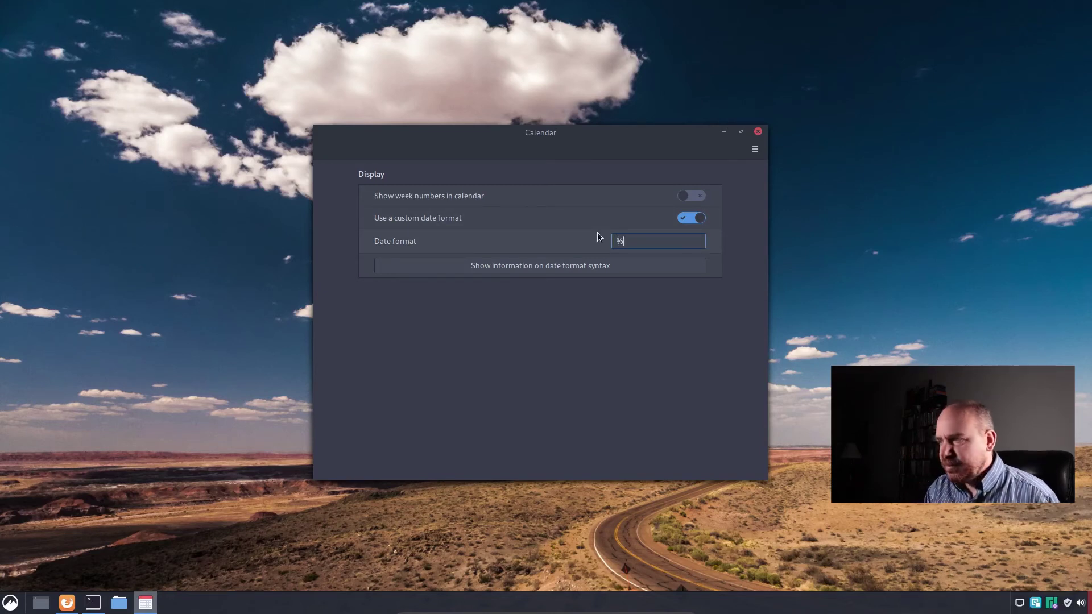
{"action": "type", "text": "m/"}
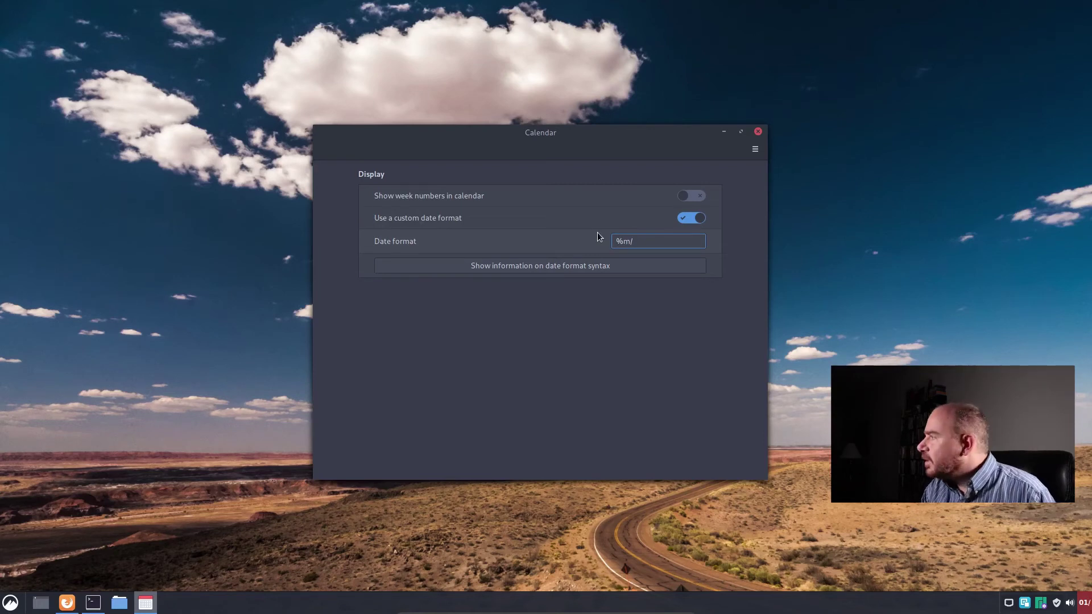
{"action": "type", "text": "%d"}
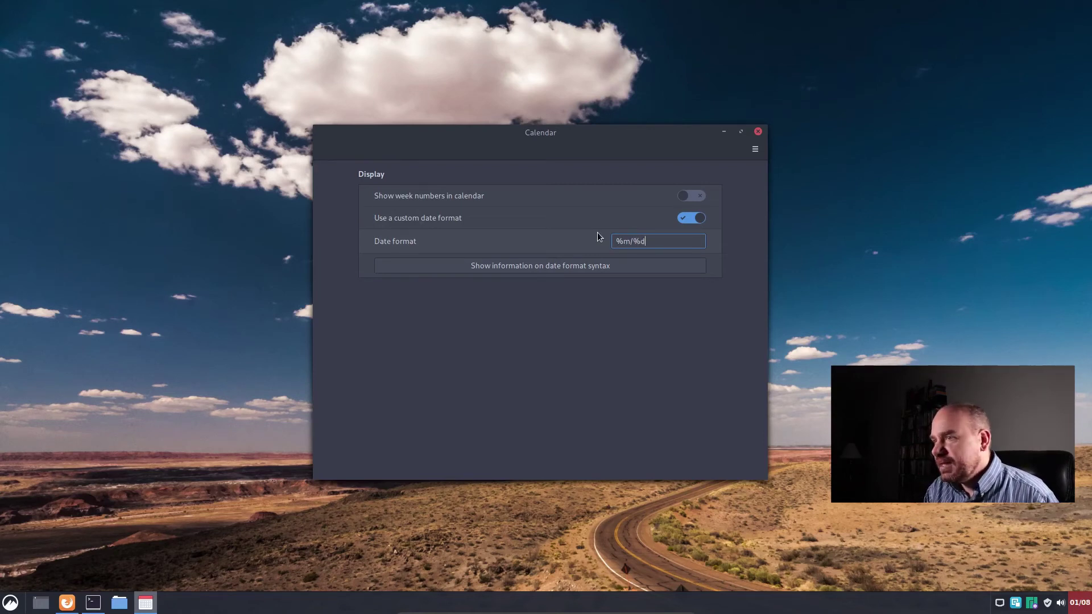
{"action": "type", "text": "/"}
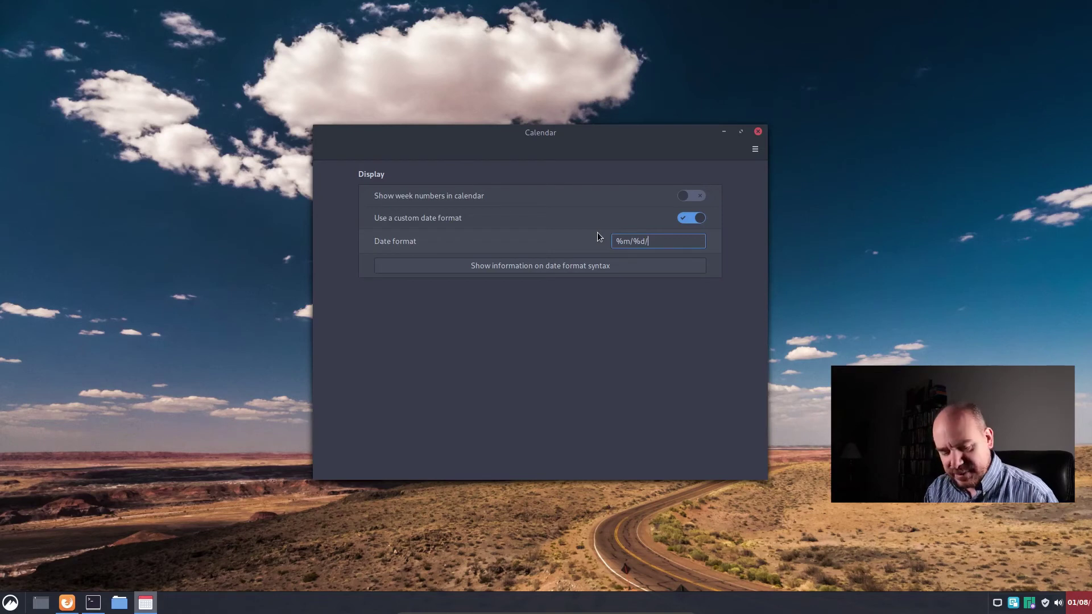
{"action": "type", "text": "%"}
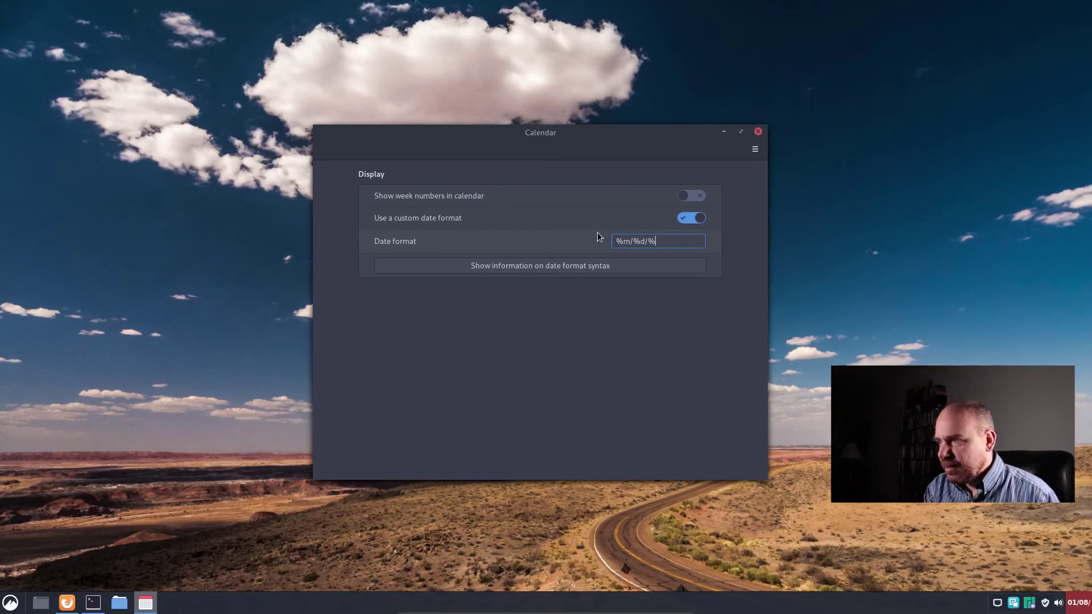
{"action": "type", "text": "Y"}
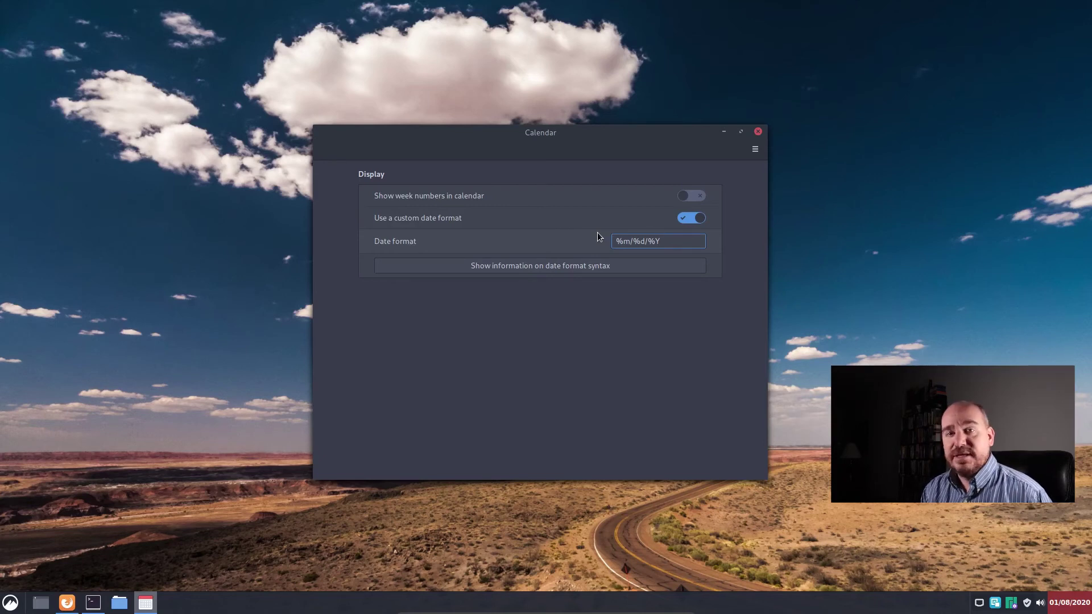
{"action": "type", "text": ", "}
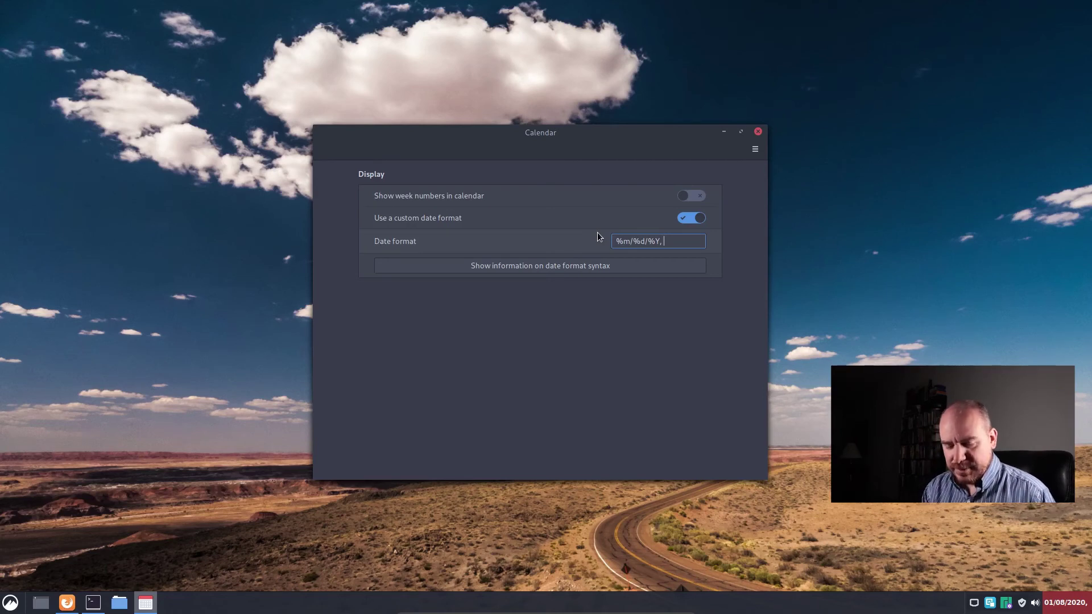
{"action": "type", "text": "%l"}
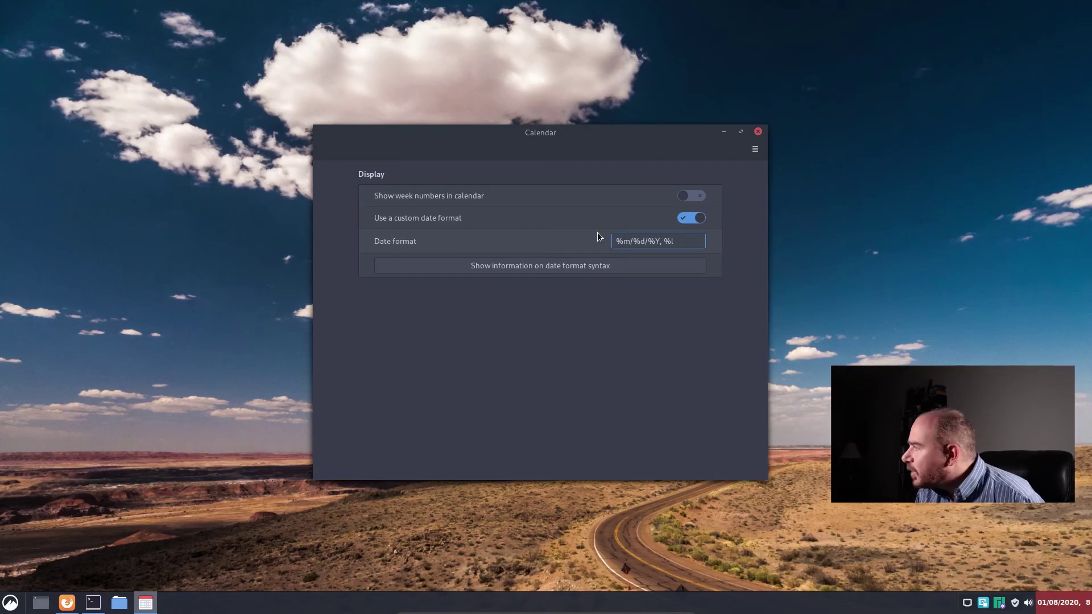
{"action": "type", "text": ":"}
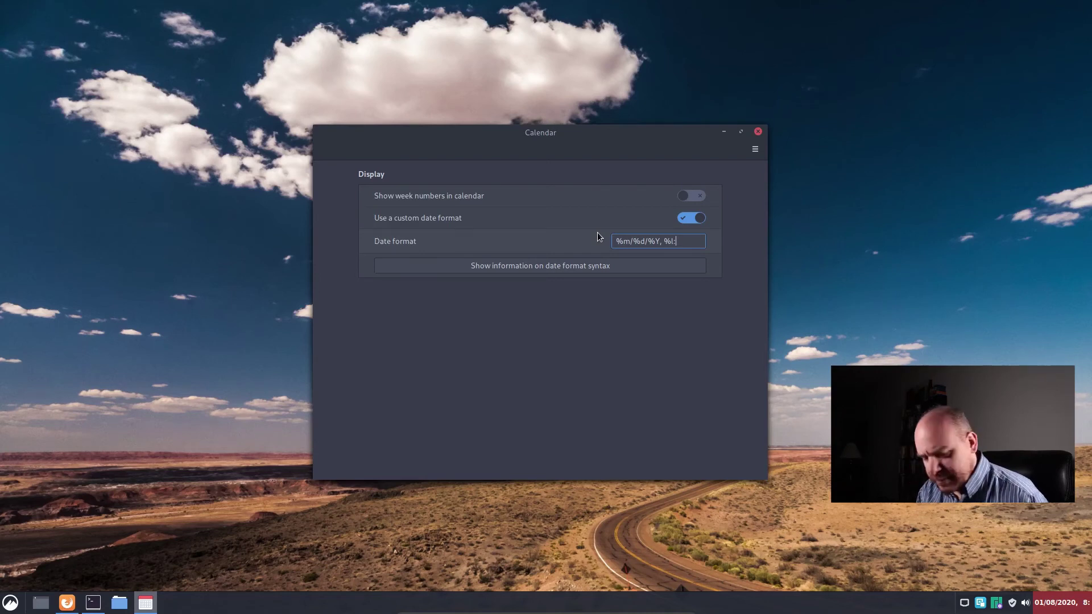
{"action": "type", "text": "%M"}
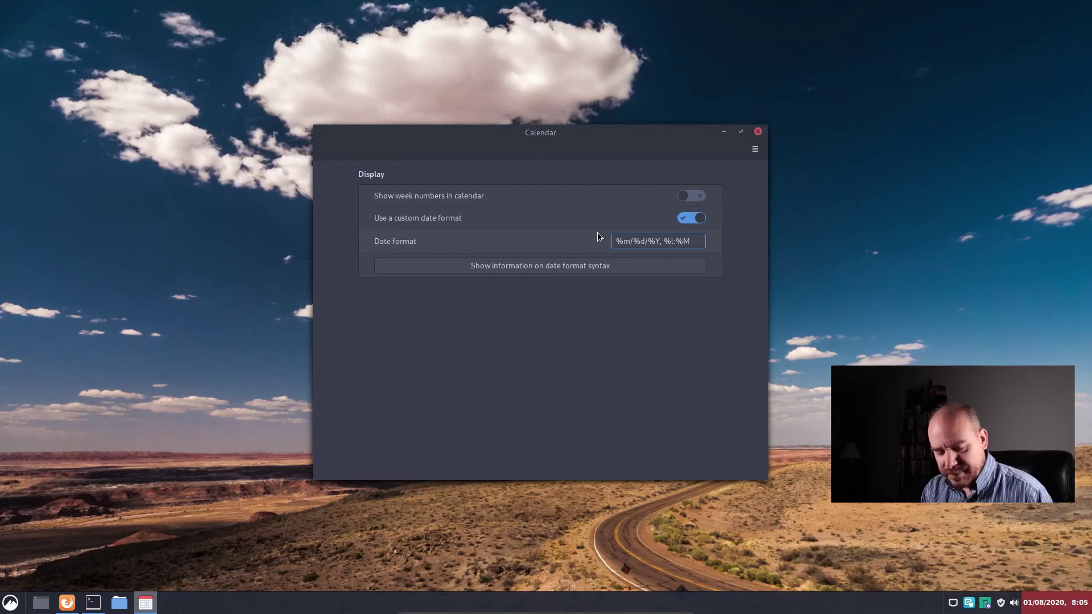
{"action": "type", "text": " %"}
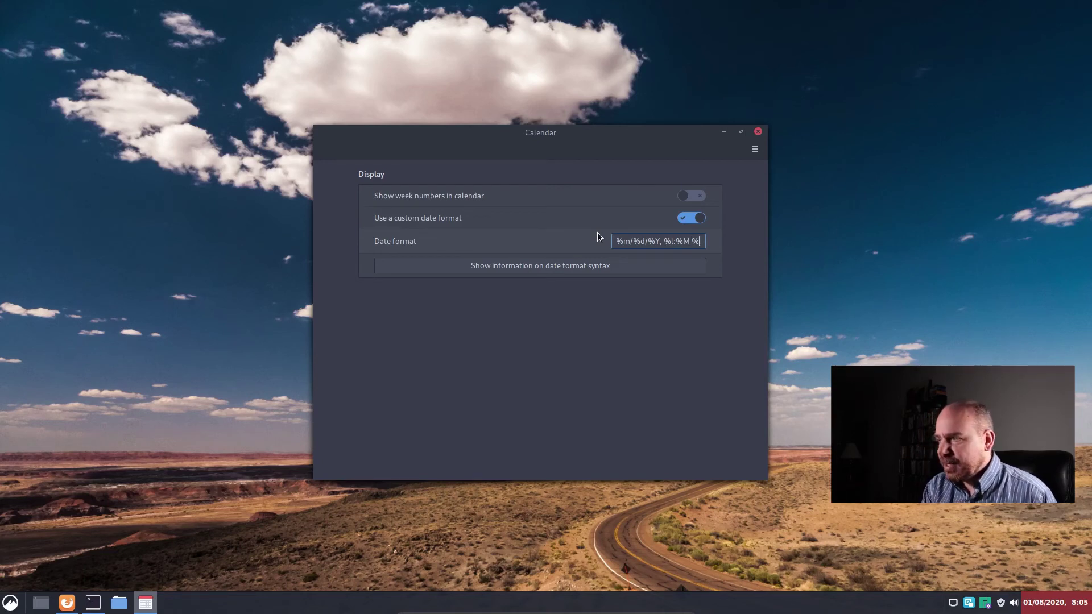
{"action": "type", "text": "P"}
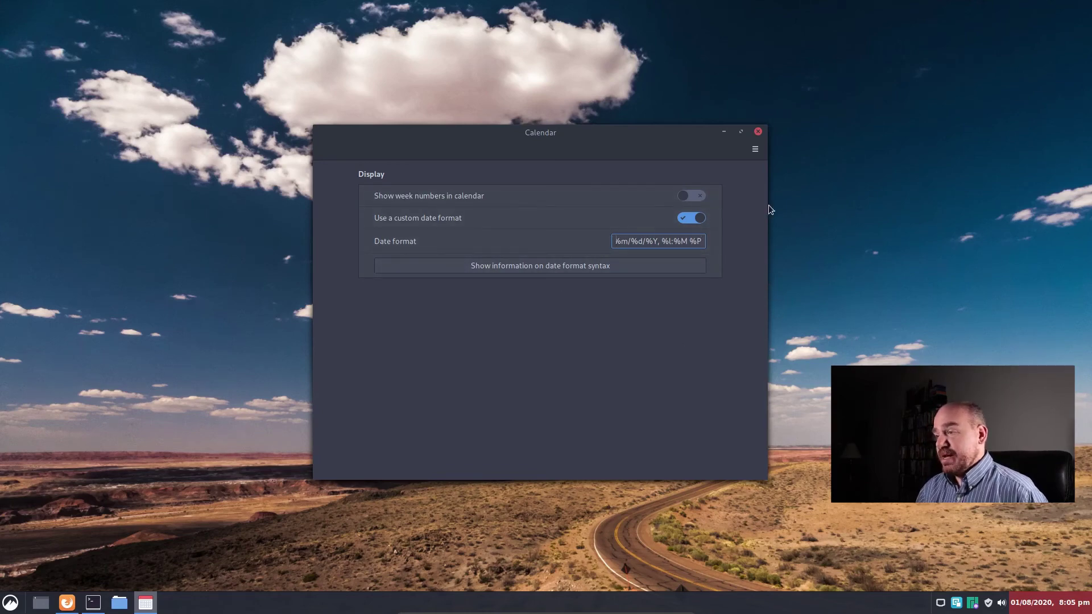
{"action": "left_click", "coordinate": [758, 132]}
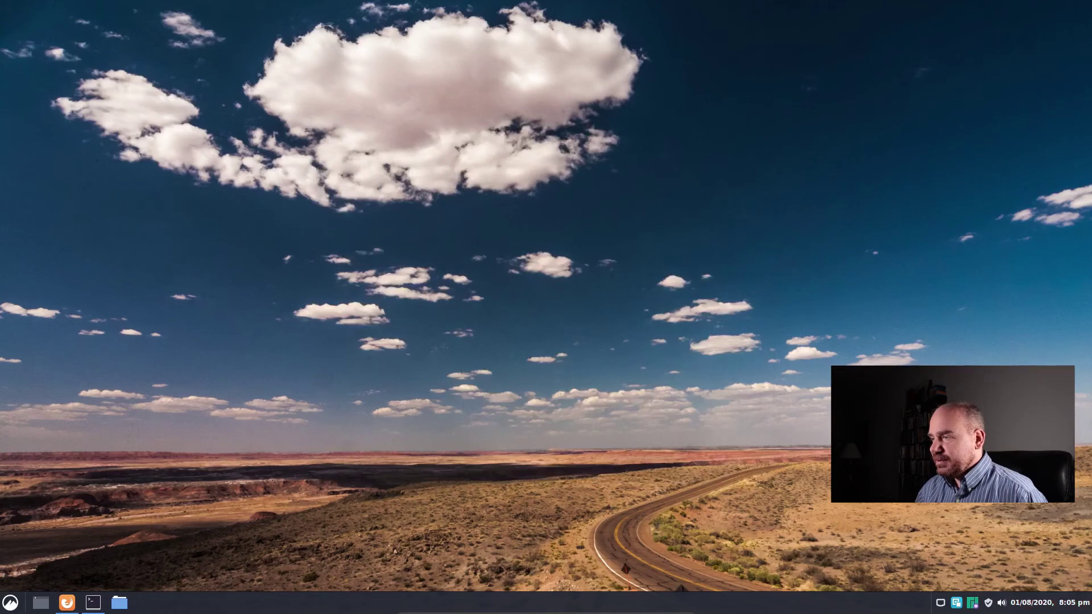
Remove the separator beside the tray icons from the bottom panel
{"action": "right_click", "coordinate": [933, 610]}
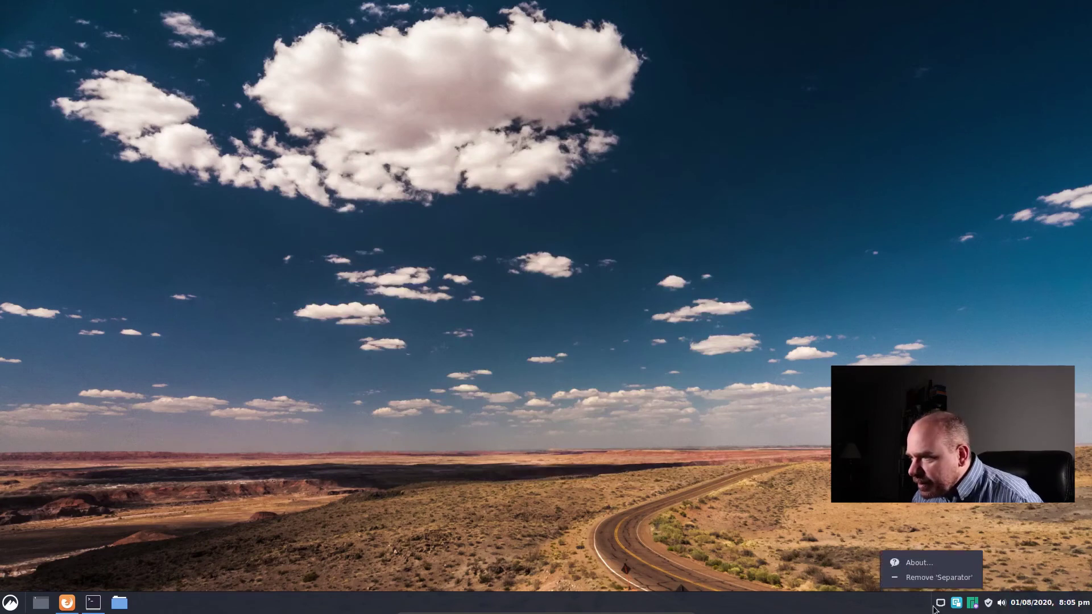
{"action": "left_click", "coordinate": [921, 570]}
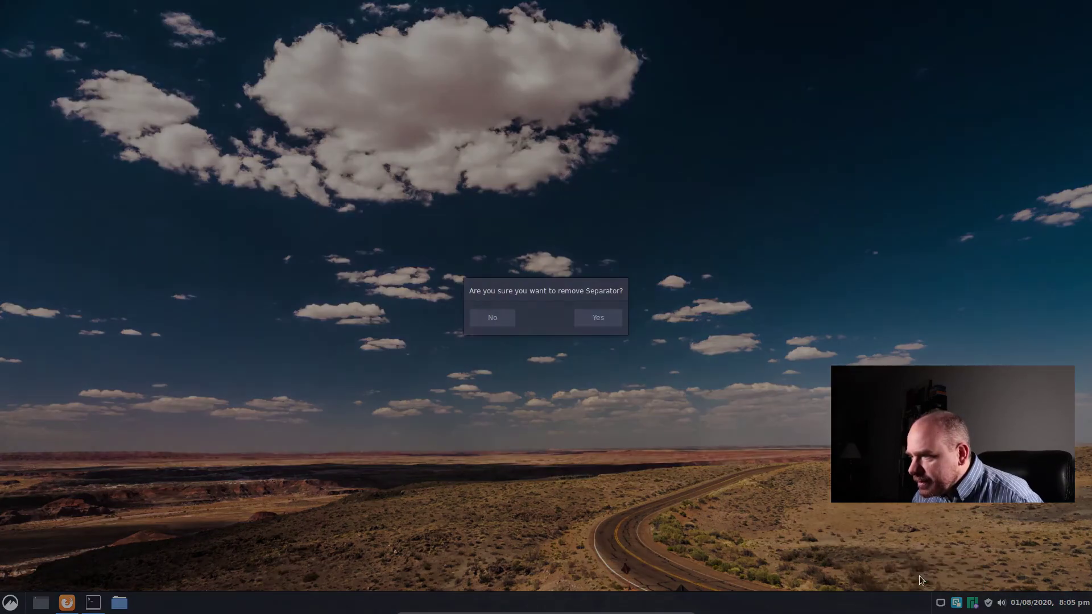
{"action": "left_click", "coordinate": [581, 316]}
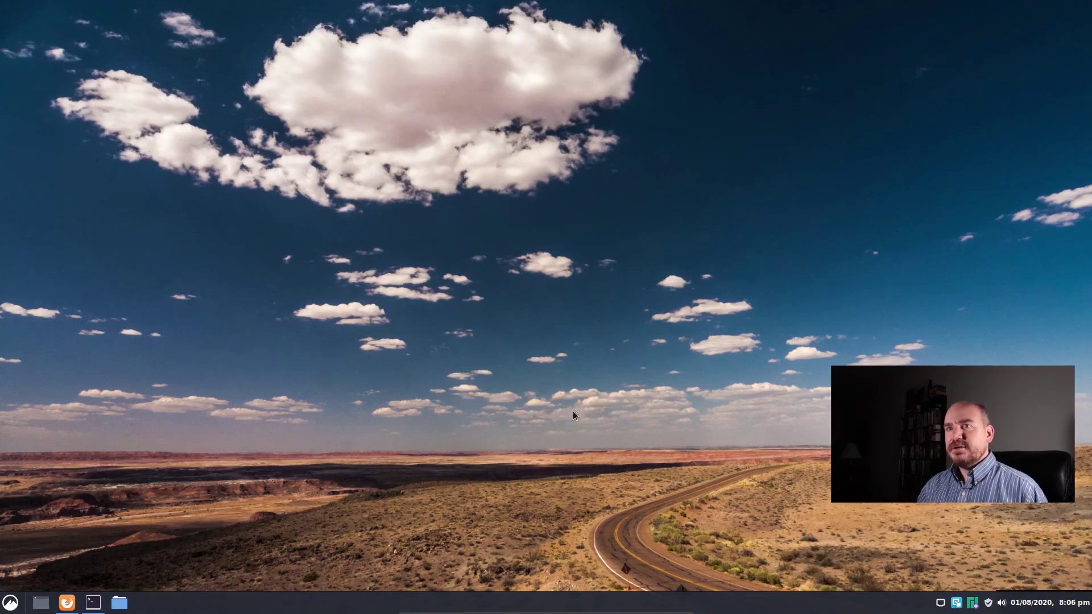
{"action": "right_click", "coordinate": [301, 606]}
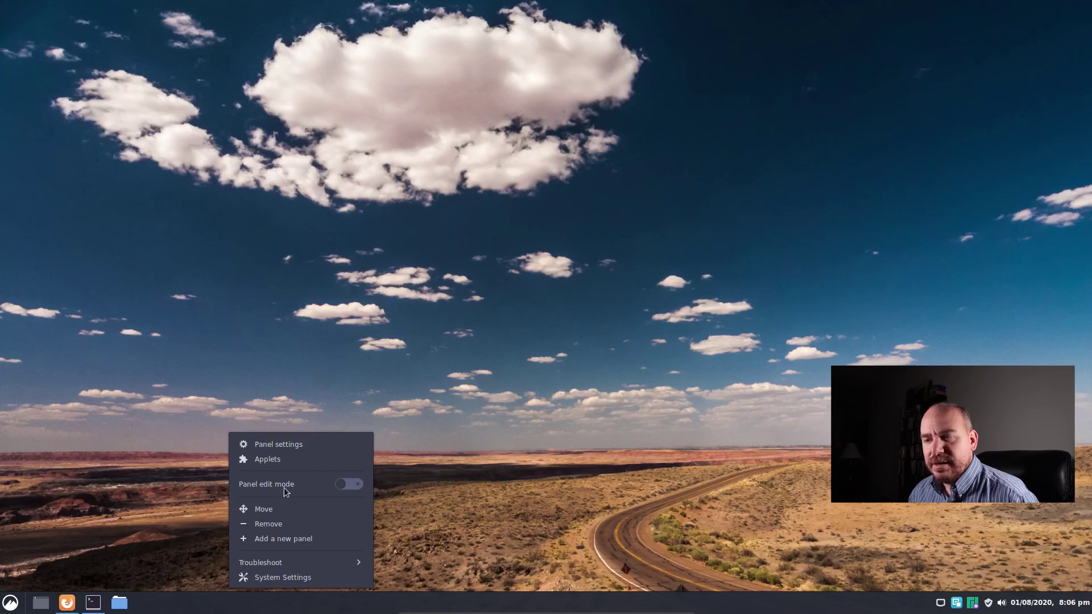
Lower the panel height from 40 to 35 and keep the 48px colored icon size
{"action": "left_click", "coordinate": [283, 445]}
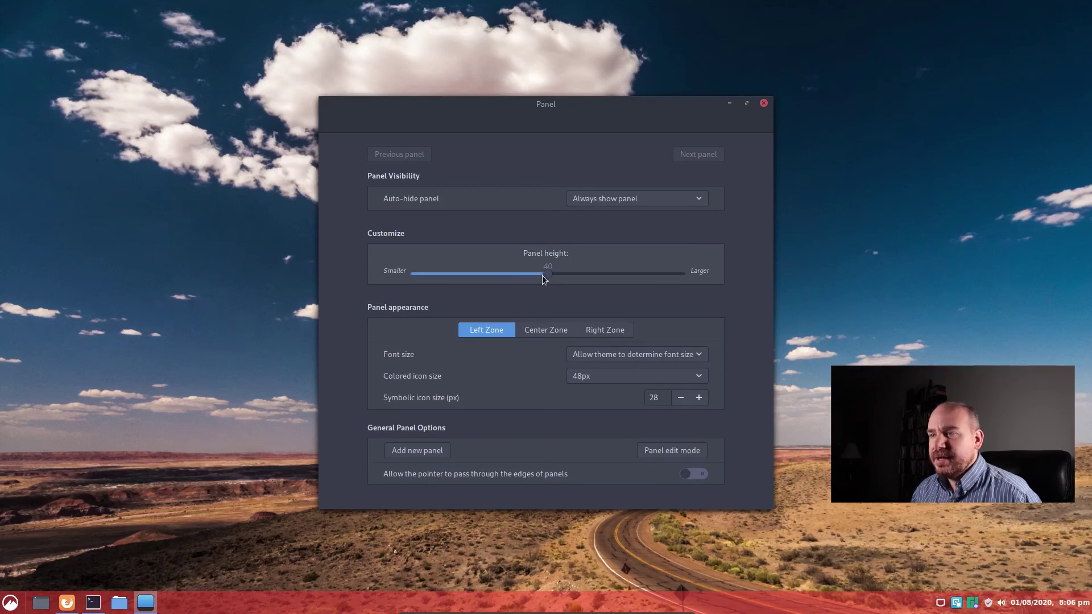
{"action": "left_click_drag", "start_coordinate": [540, 277], "coordinate": [505, 279]}
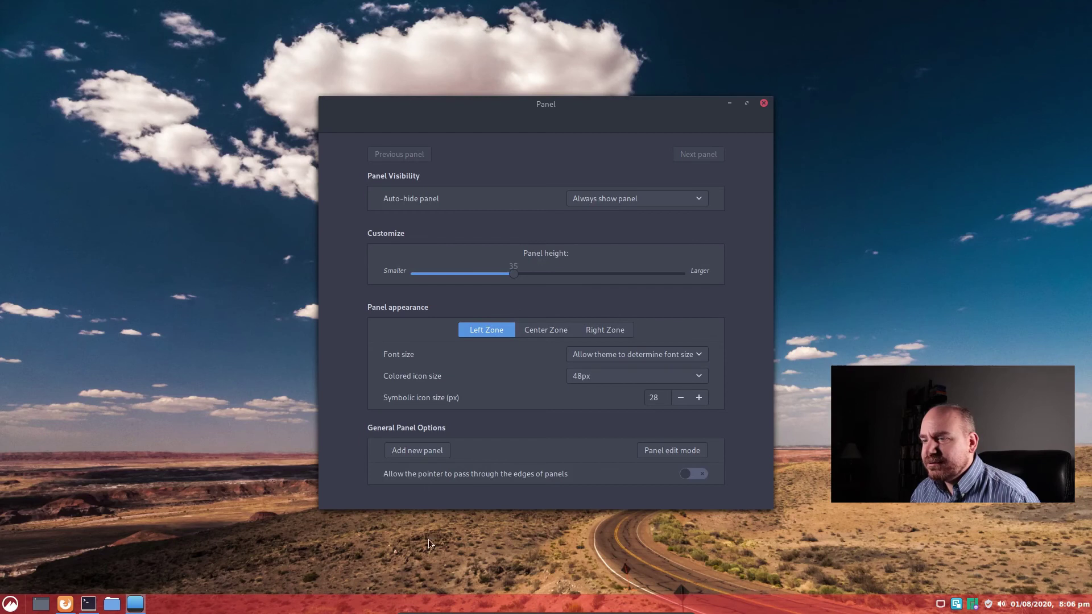
{"action": "left_click", "coordinate": [412, 452]}
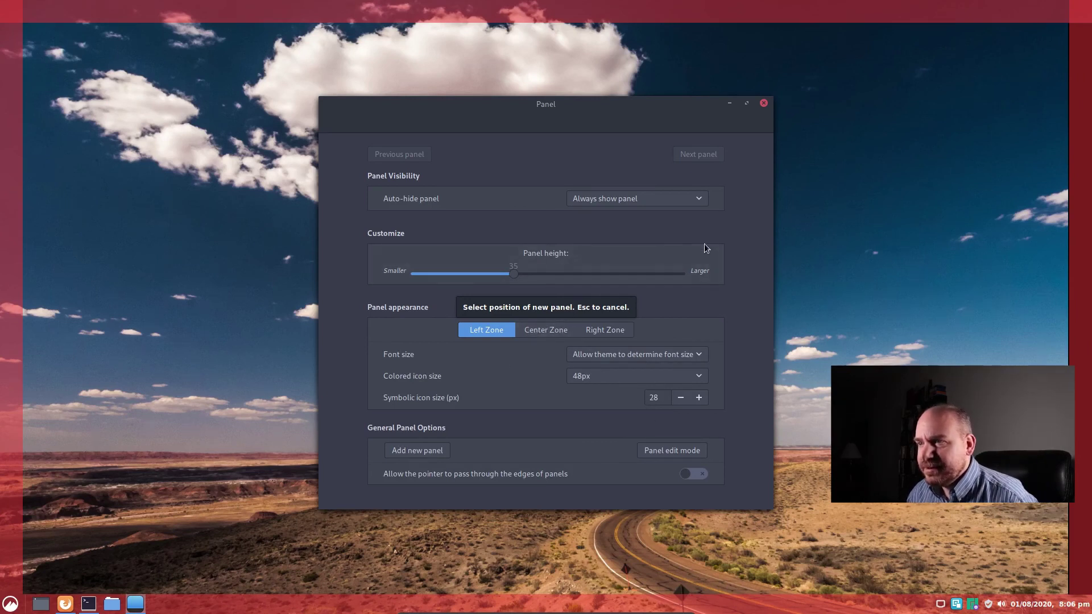
{"action": "left_click", "coordinate": [698, 378]}
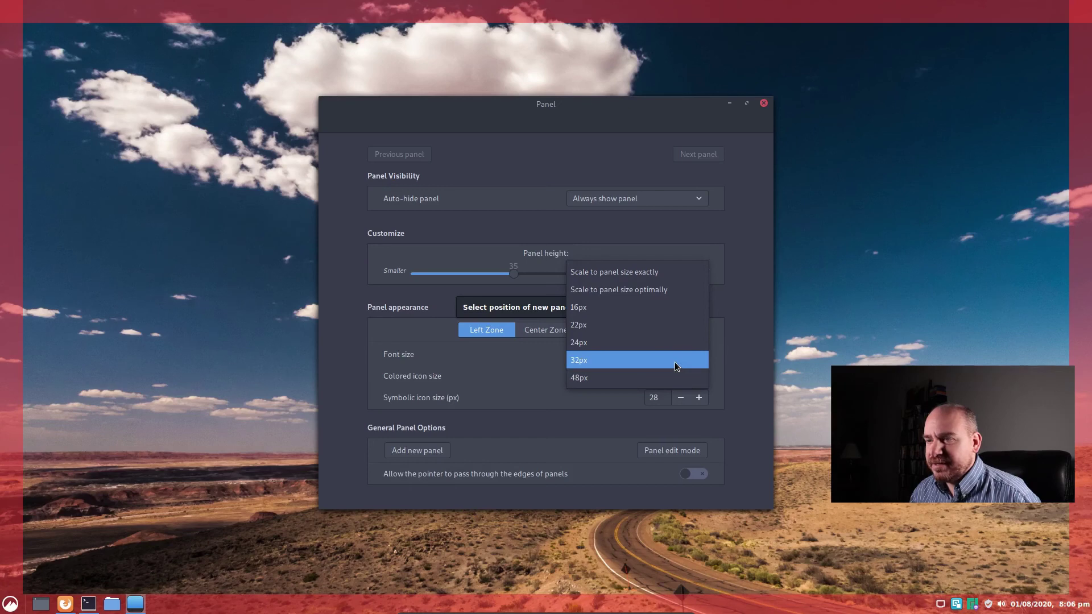
{"action": "left_click", "coordinate": [516, 424]}
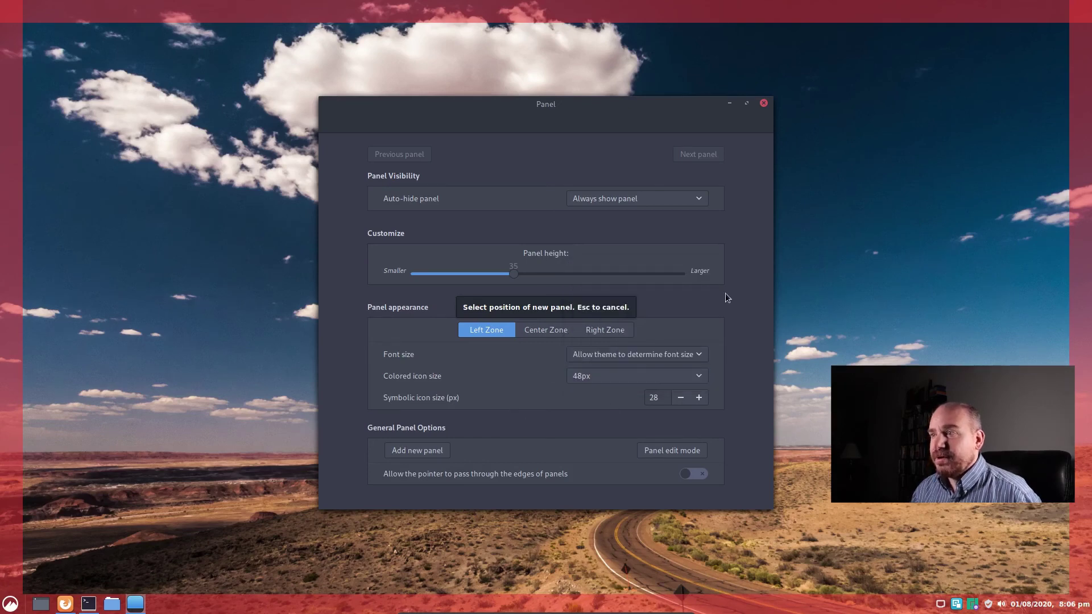
{"action": "left_click", "coordinate": [764, 105]}
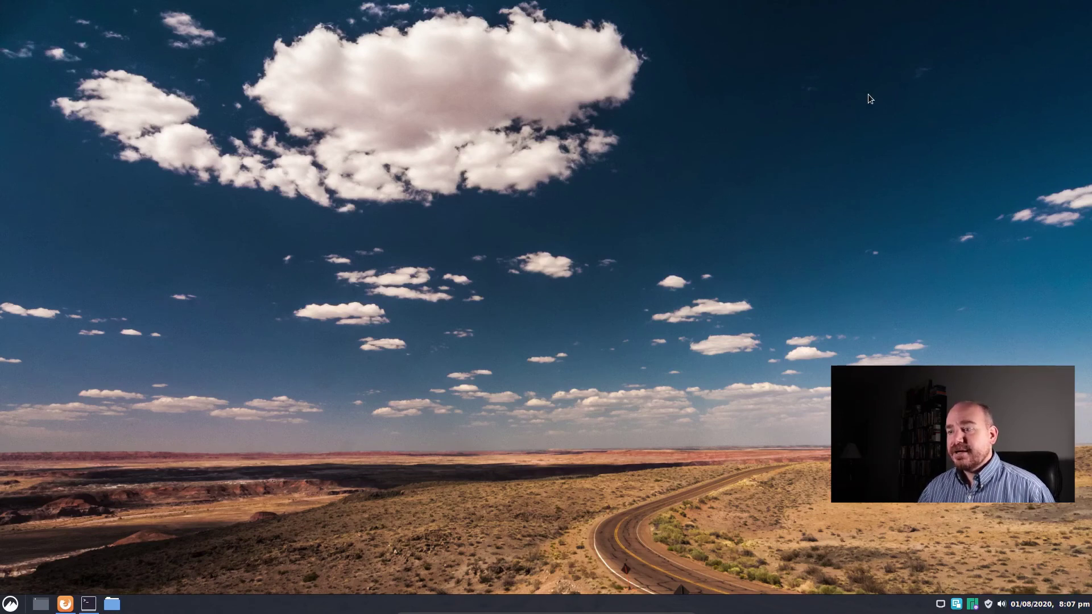
Bring the Manjaro virtual machine to the front and minimize it to reveal the host desktop
{"action": "mouse_move", "coordinate": [618, 611]}
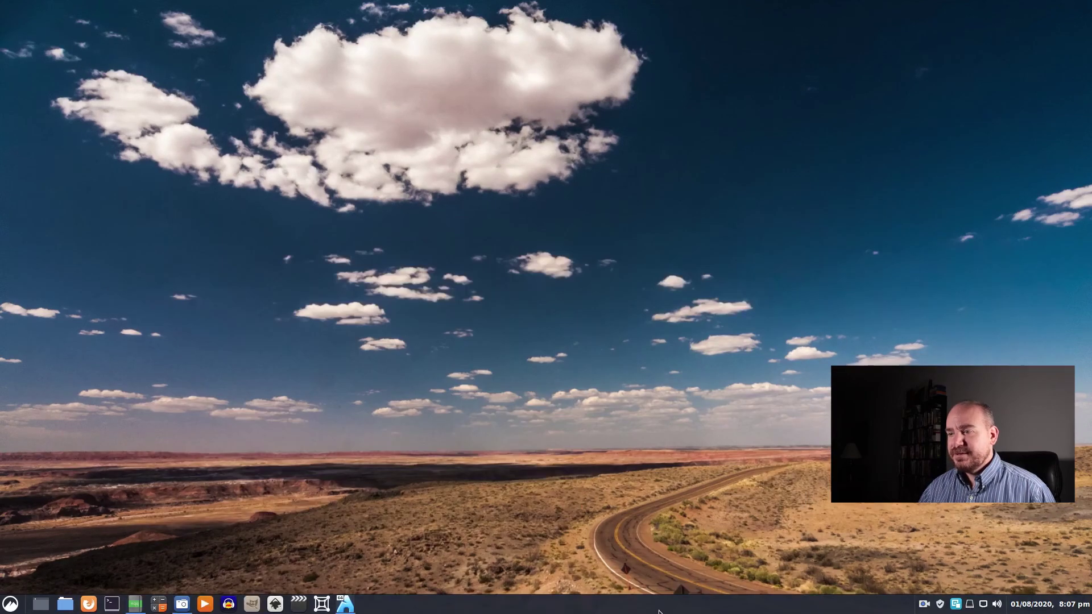
{"action": "left_click", "coordinate": [351, 605]}
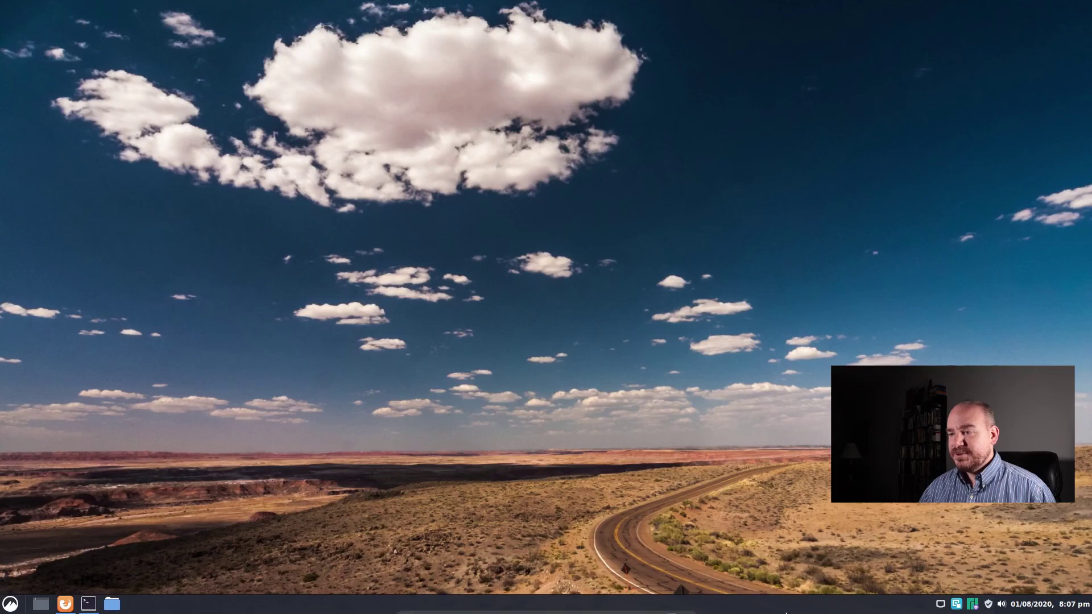
{"action": "left_click", "coordinate": [656, 607]}
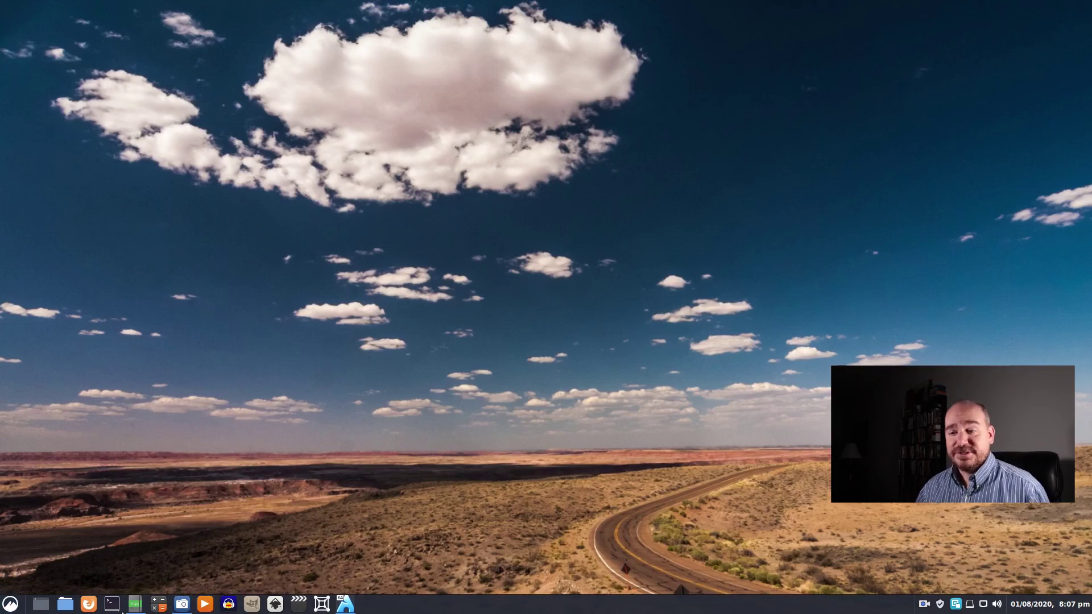
{"action": "left_click", "coordinate": [10, 604]}
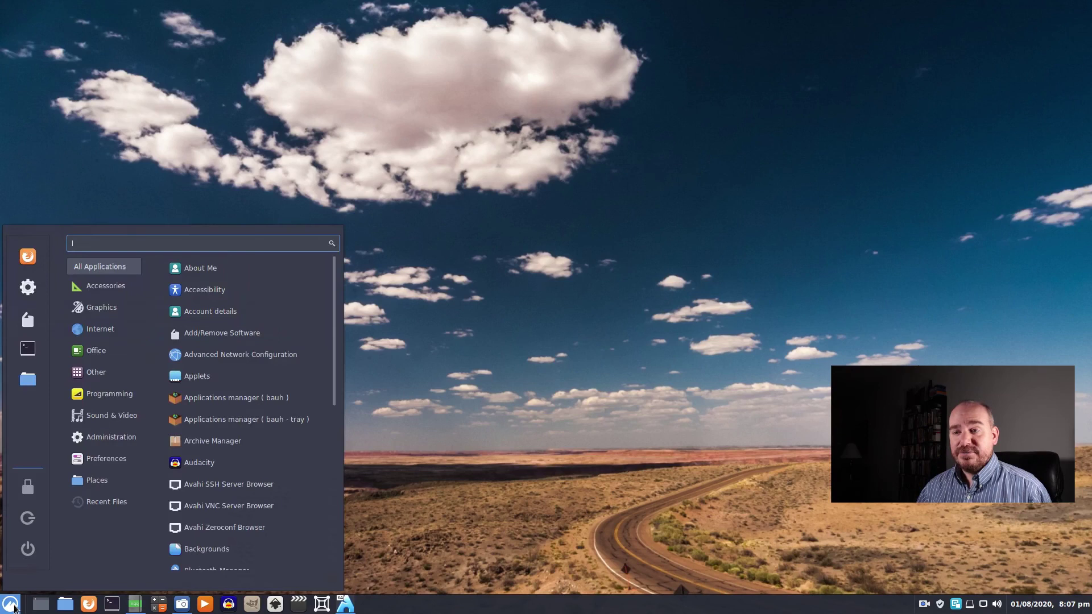
{"action": "scroll", "coordinate": [245, 449], "scroll_direction": "down", "scroll_amount": 5}
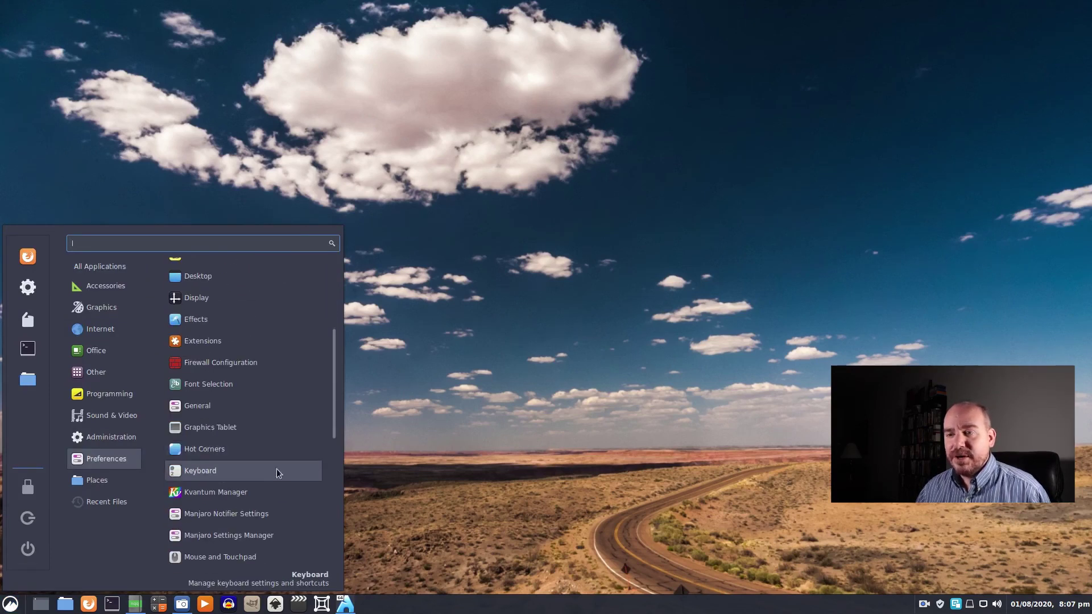
{"action": "mouse_move", "coordinate": [82, 332]}
{"action": "mouse_move", "coordinate": [90, 350]}
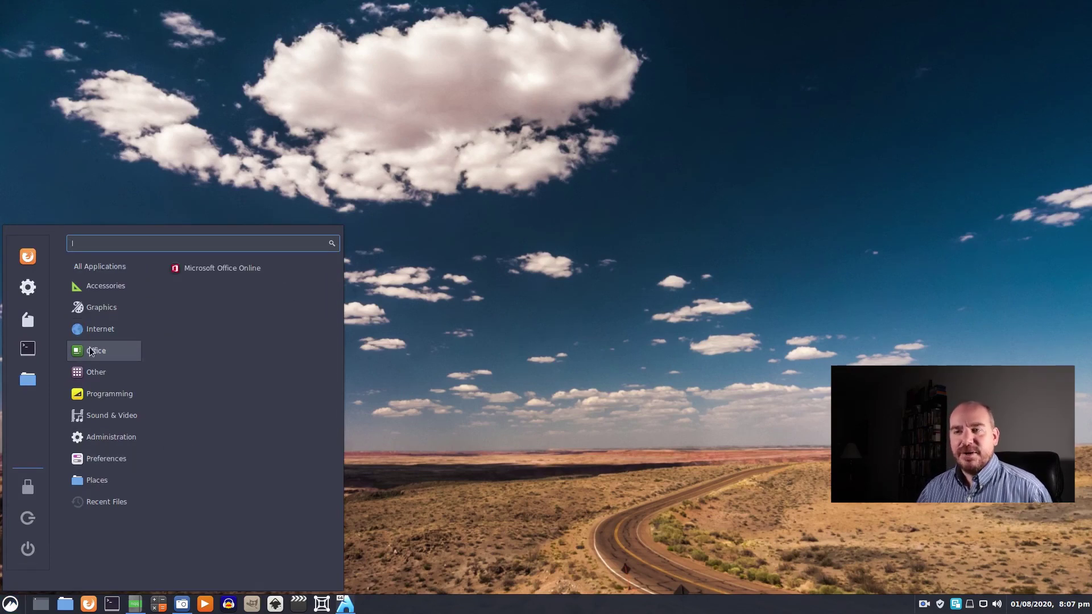
{"action": "right_click", "coordinate": [213, 265]}
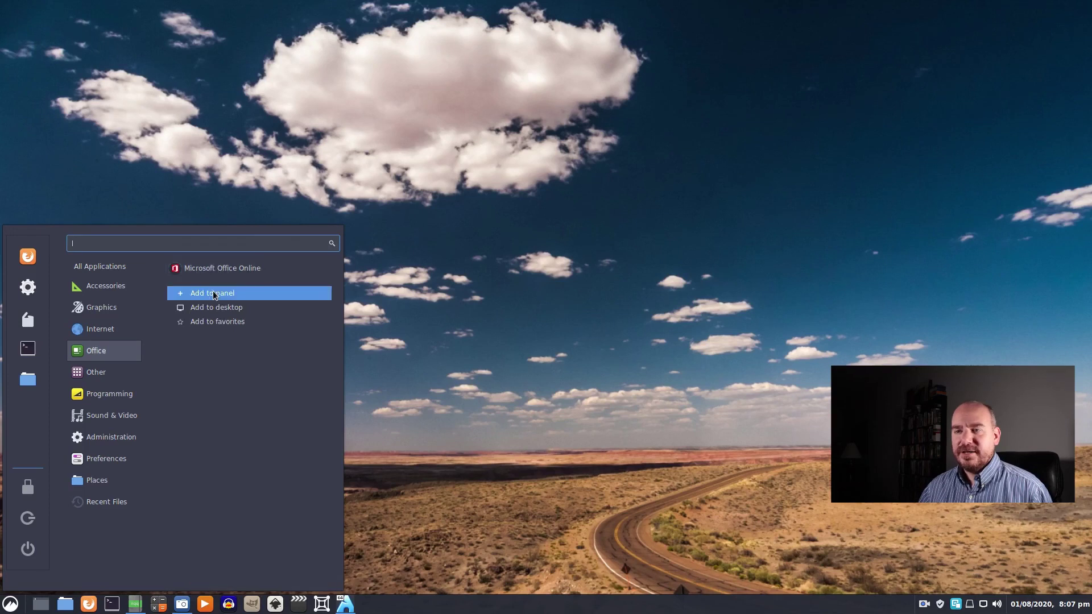
{"action": "left_click", "coordinate": [213, 293]}
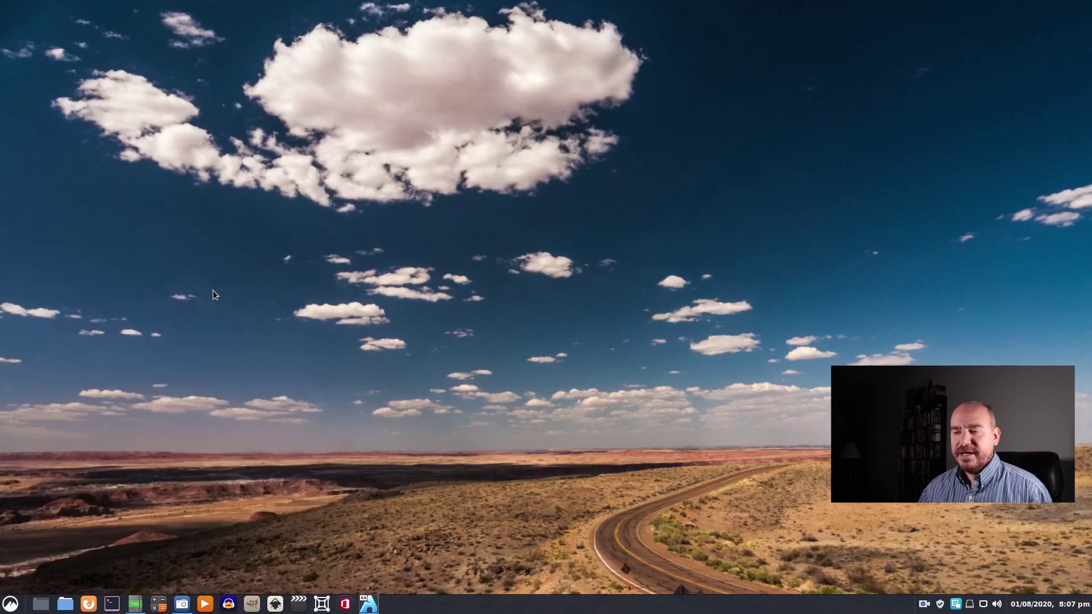
{"action": "right_click", "coordinate": [343, 605]}
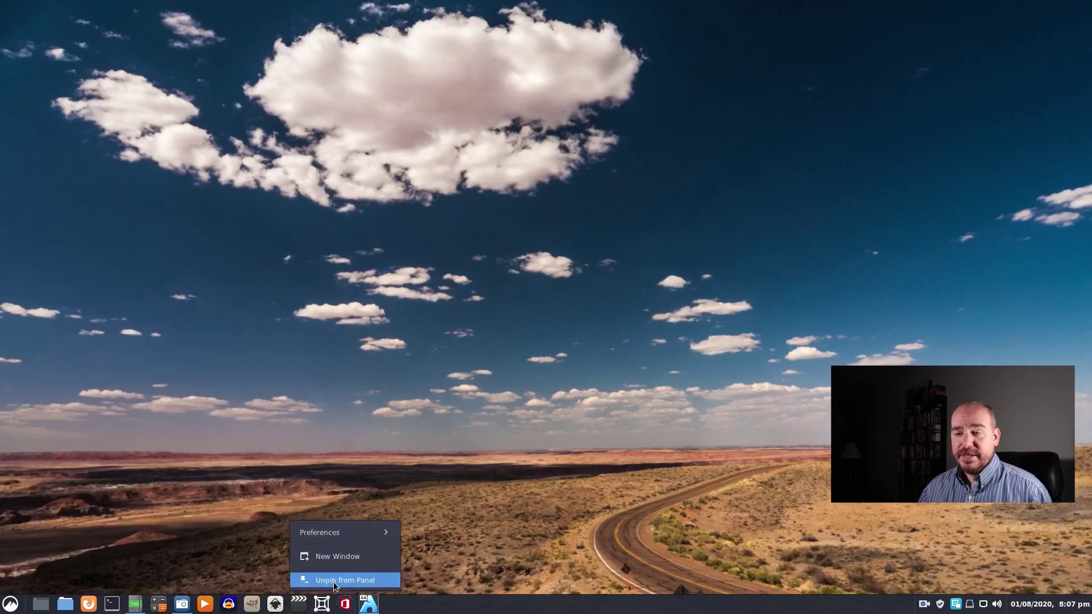
{"action": "left_click", "coordinate": [333, 580]}
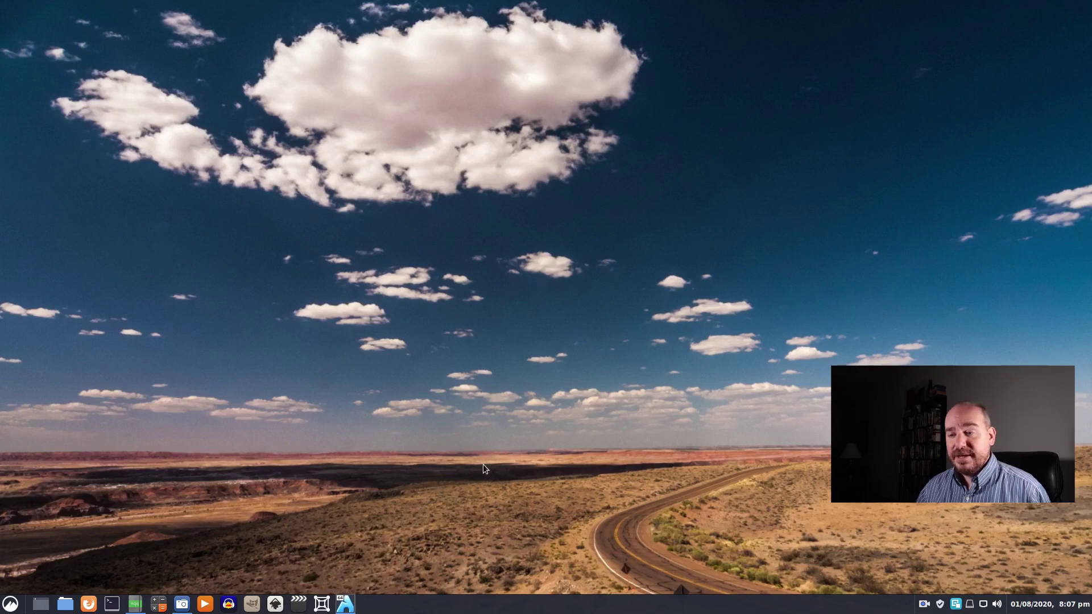
{"action": "mouse_move", "coordinate": [343, 609]}
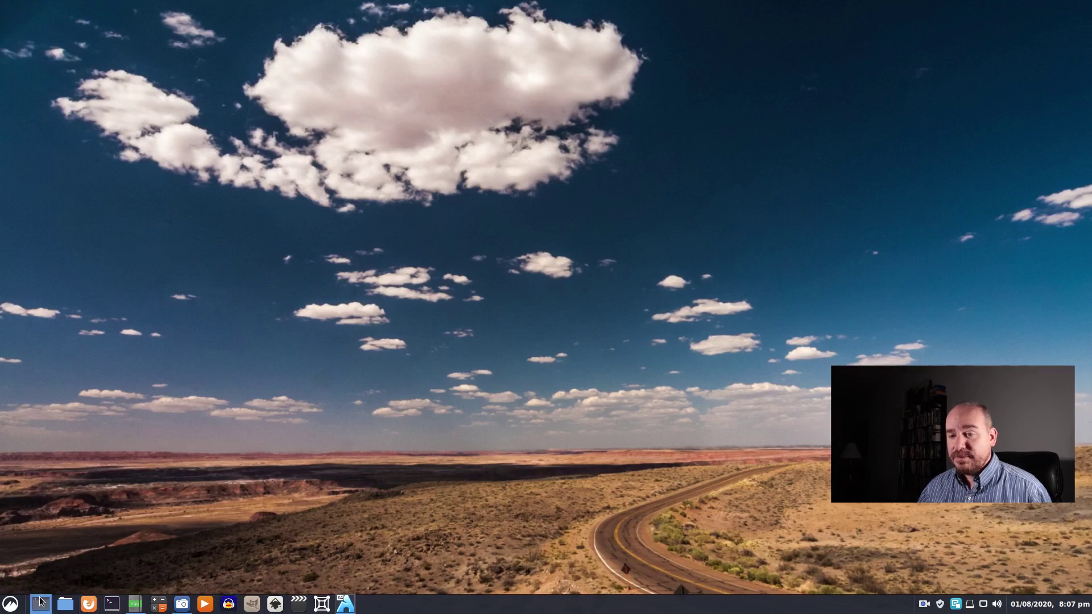
{"action": "right_click", "coordinate": [833, 329]}
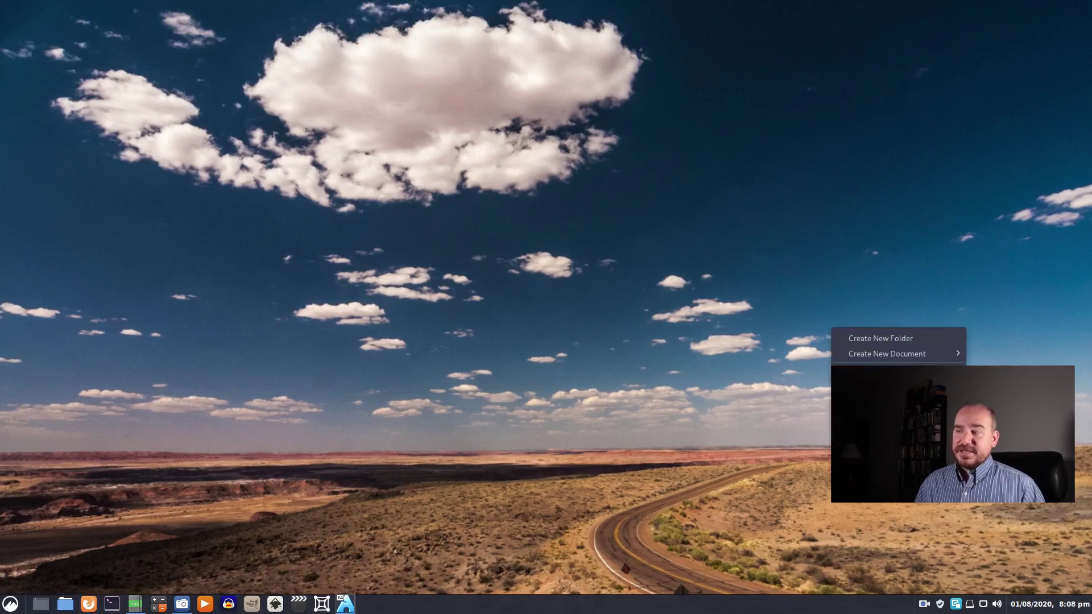
{"action": "left_click", "coordinate": [882, 432]}
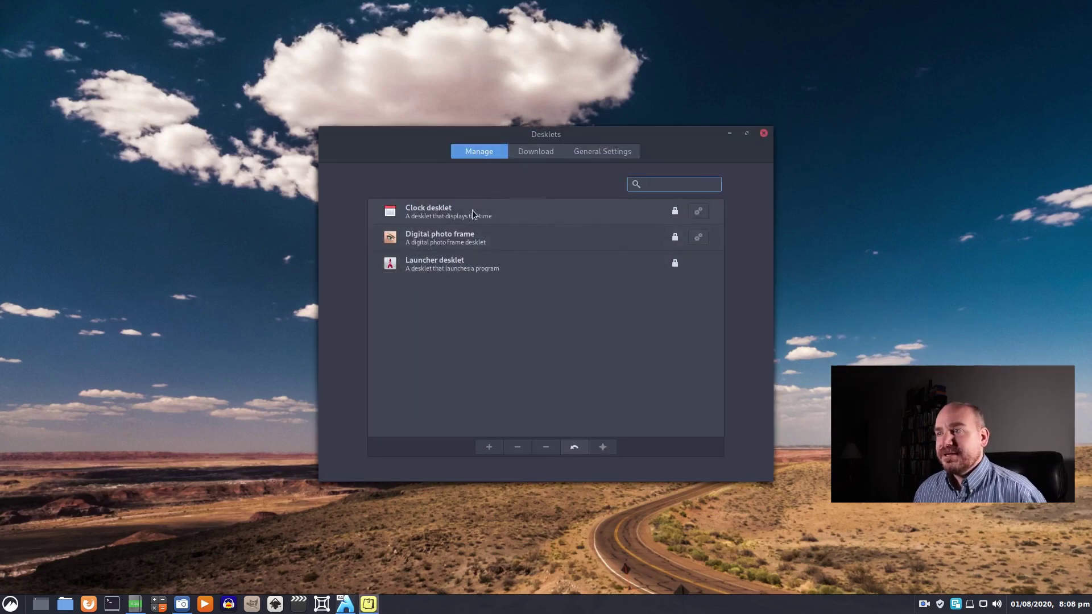
{"action": "left_click", "coordinate": [647, 212]}
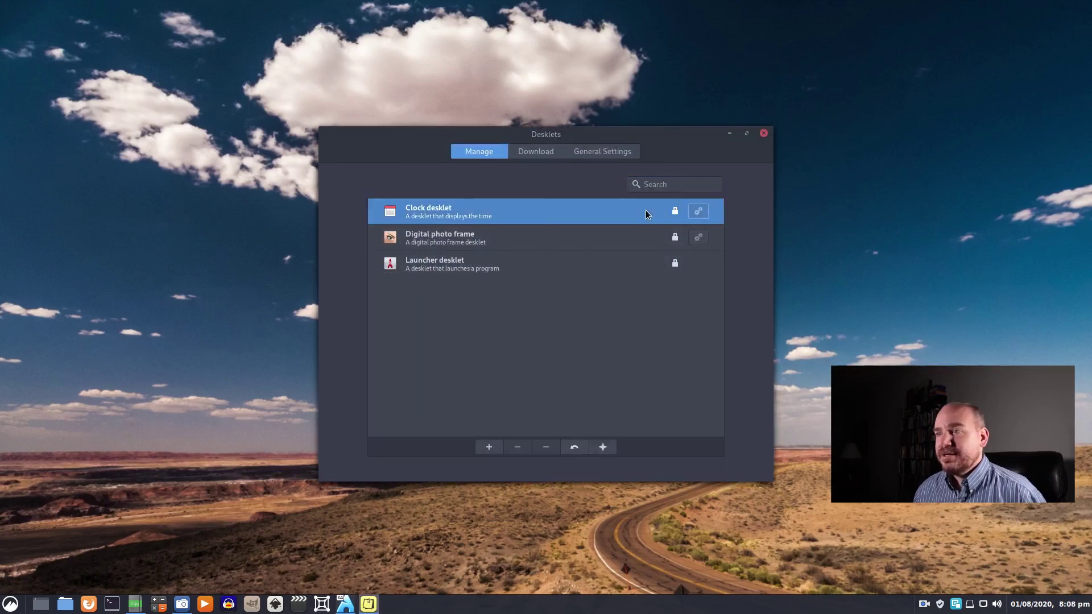
{"action": "left_click", "coordinate": [488, 447]}
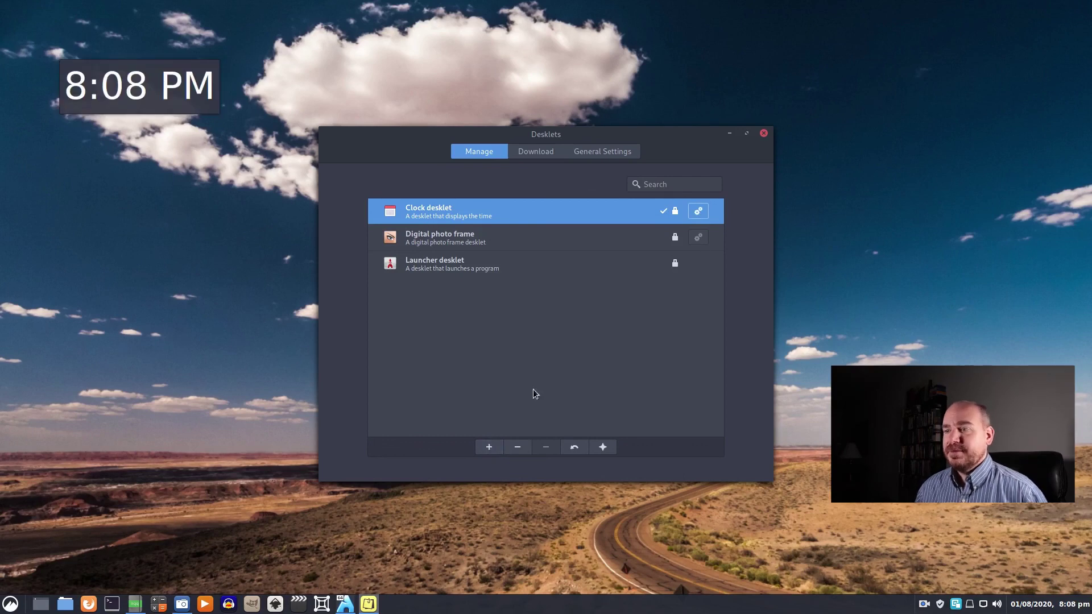
{"action": "left_click", "coordinate": [524, 447]}
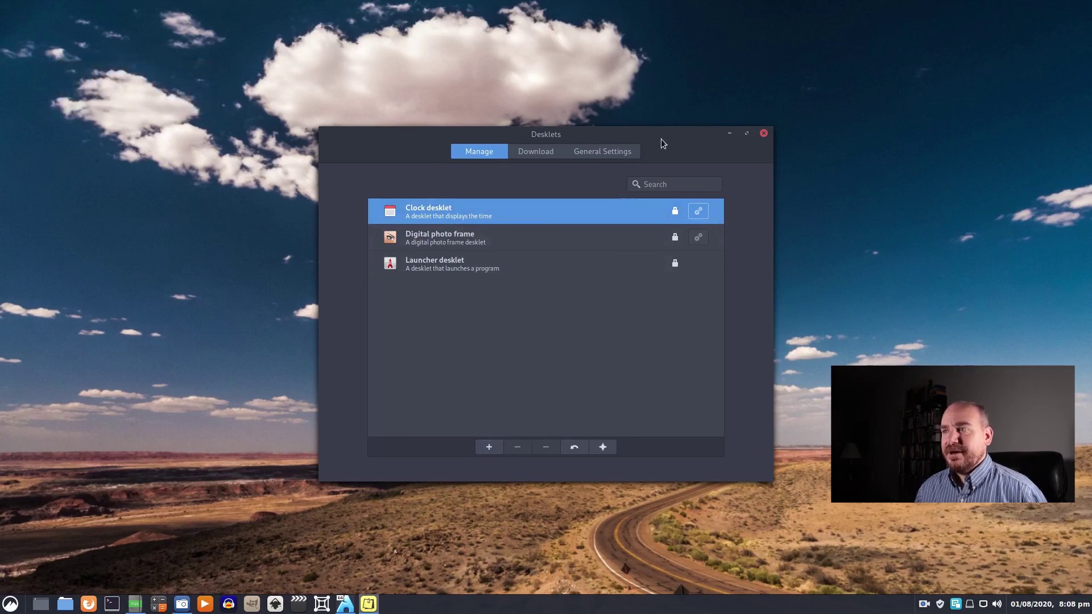
{"action": "left_click", "coordinate": [763, 133]}
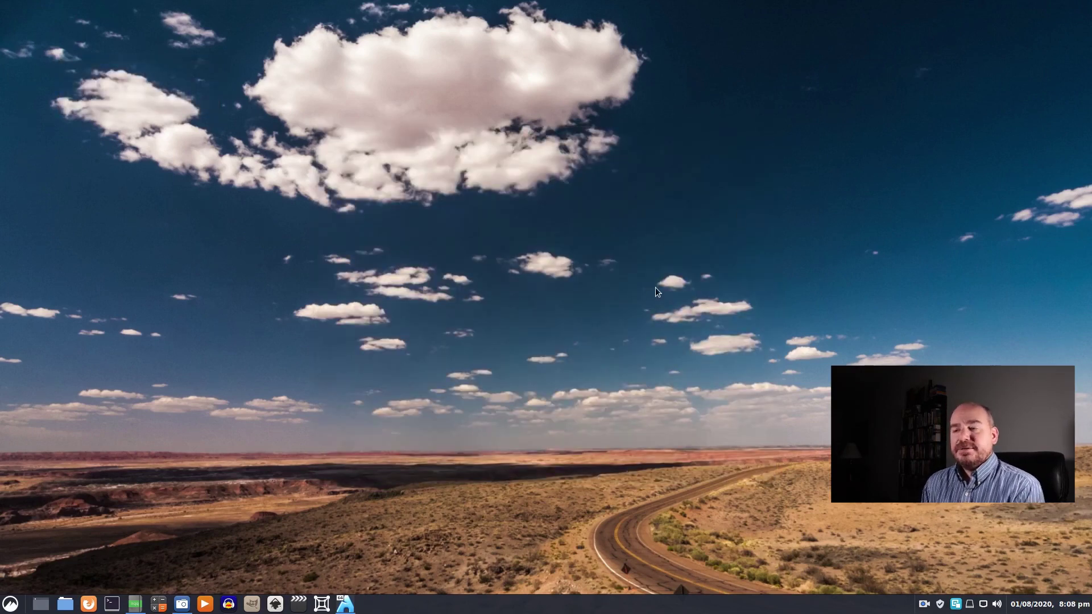